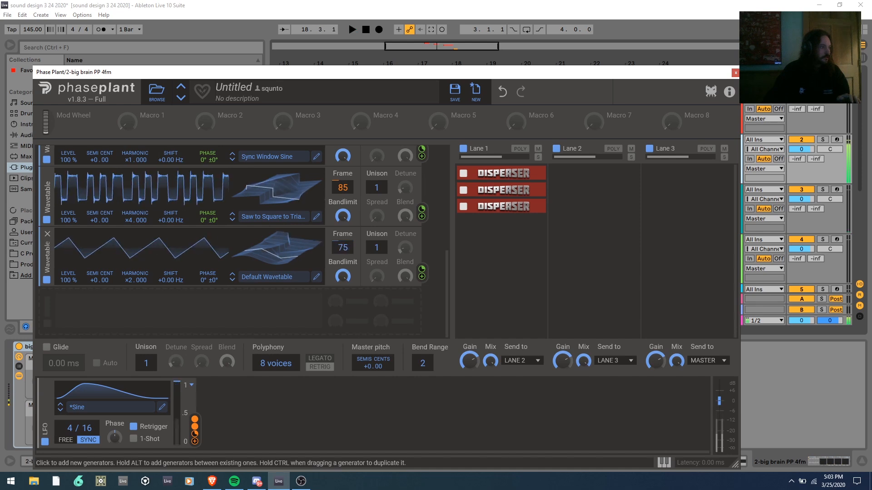
Try adjusting the harmonic multiplier of the last Default Wavetable oscillator on track 2.
drag(129, 281, 129, 268)
scroll(250, 243, up, 3)
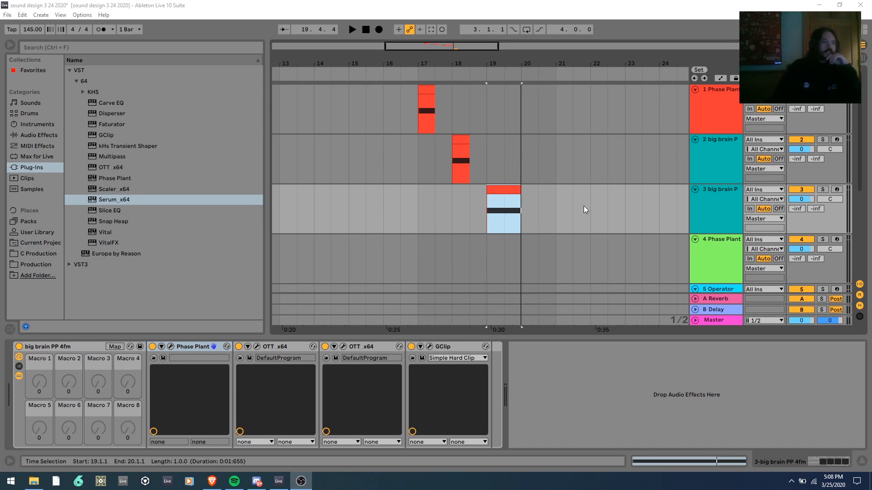
Play the arrangement from bar 17 to audition the three bass clips.
click(415, 169)
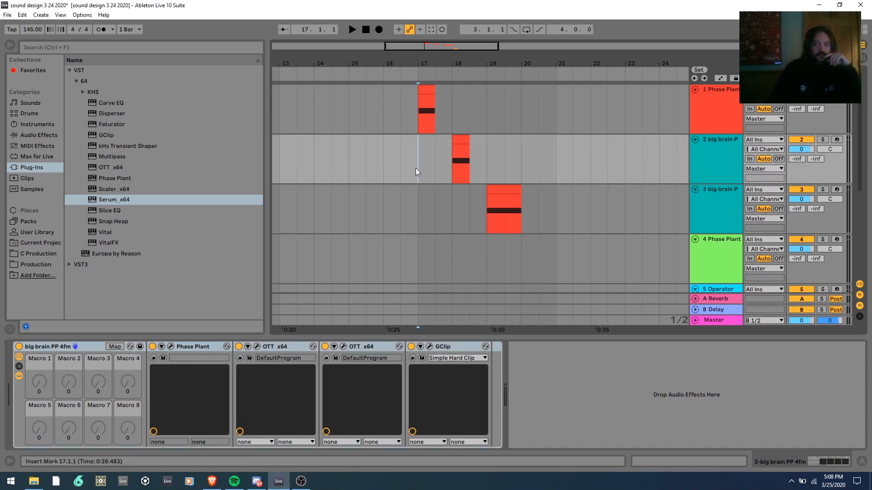
click(442, 168)
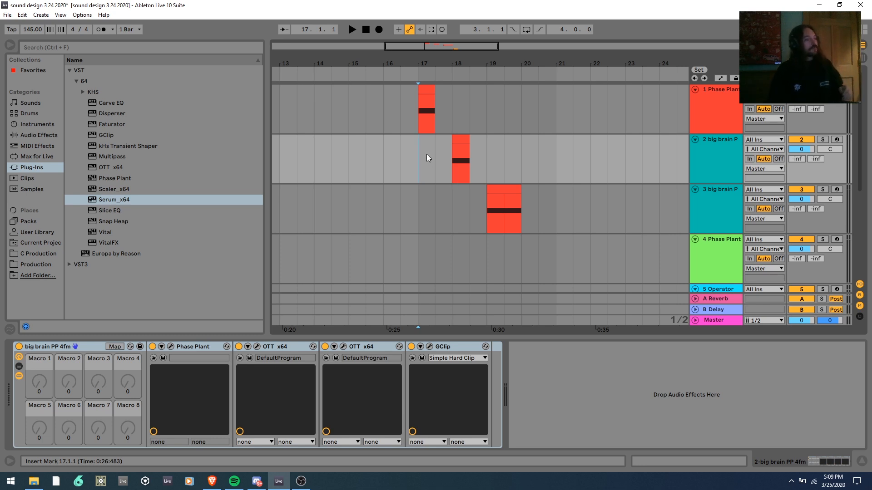
key(space)
click(413, 147)
key(space)
key(space)
key(space)
key(space)
Open track 2's Phase Plant to view its generators and filters, close it, and stop playback.
click(170, 346)
scroll(295, 254, down, 3)
scroll(293, 272, up, 5)
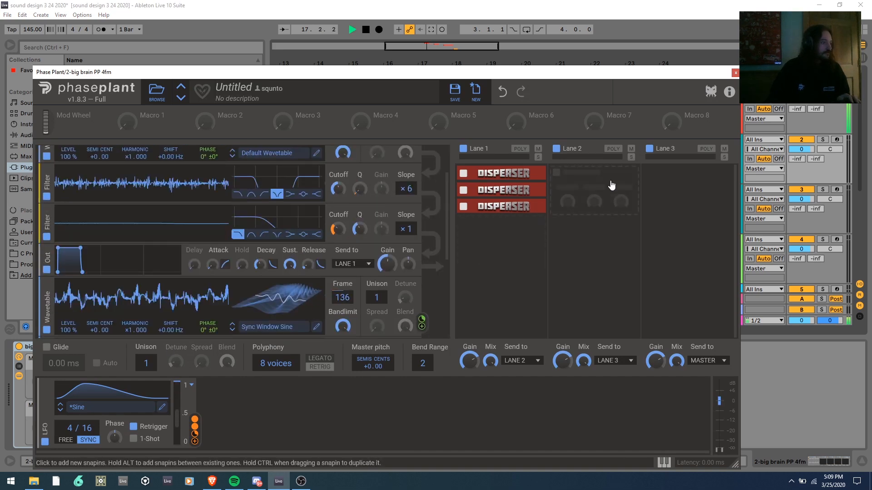
click(735, 73)
key(space)
Play from bar 18 and watch the filters and wavetables in track 2's Phase Plant, then close the plugin.
click(450, 158)
key(space)
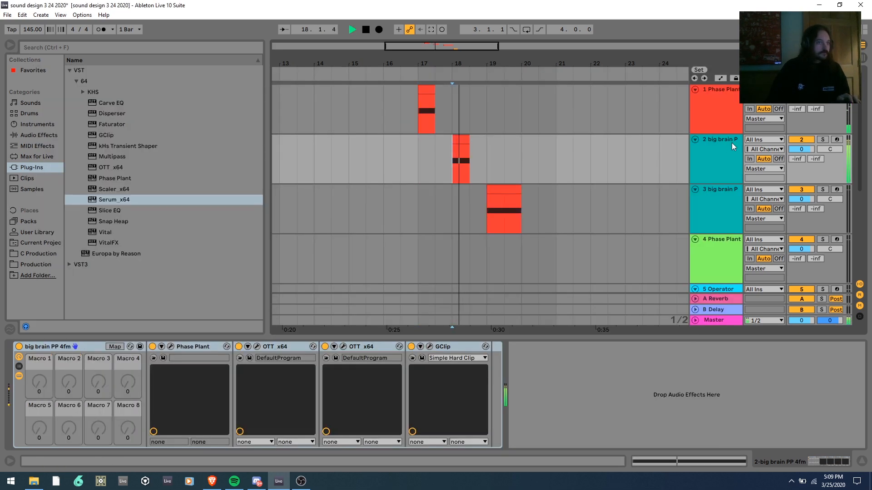
click(729, 143)
key(space)
key(space)
click(171, 347)
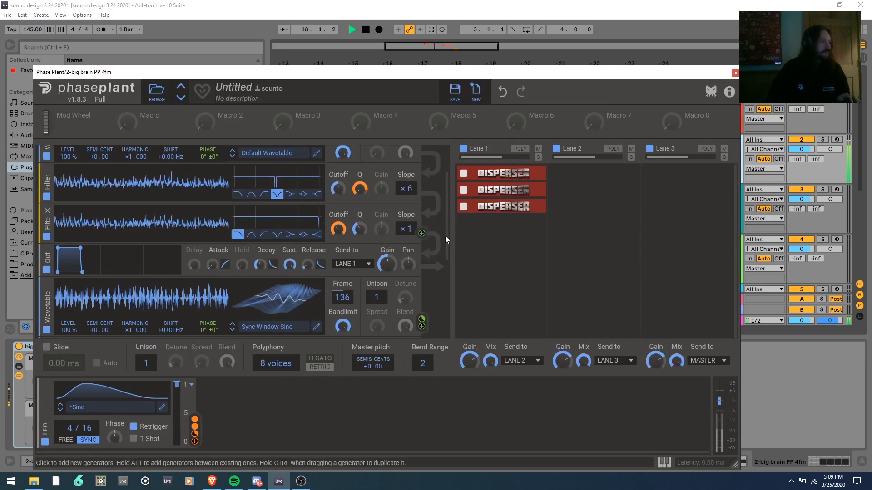
scroll(436, 236, down, 3)
click(735, 72)
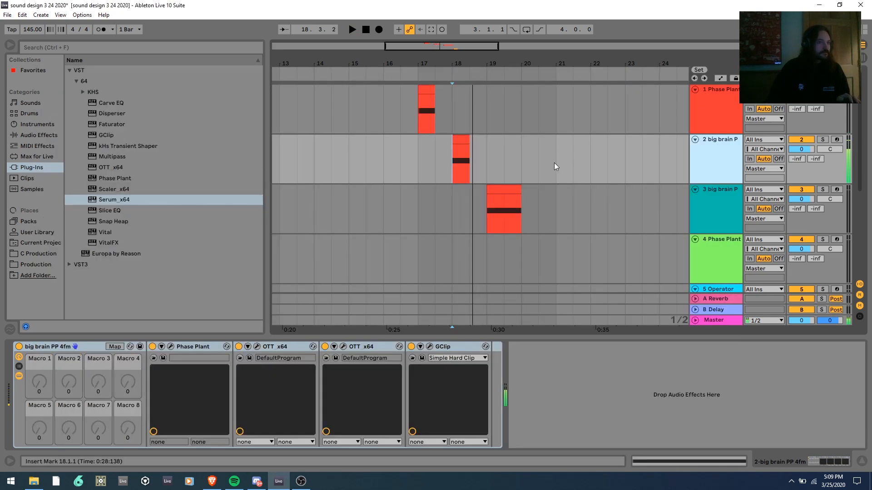
Inspect the wavetable oscillators and their harmonic settings in track 3's Phase Plant, then close the plugin.
click(721, 203)
click(170, 346)
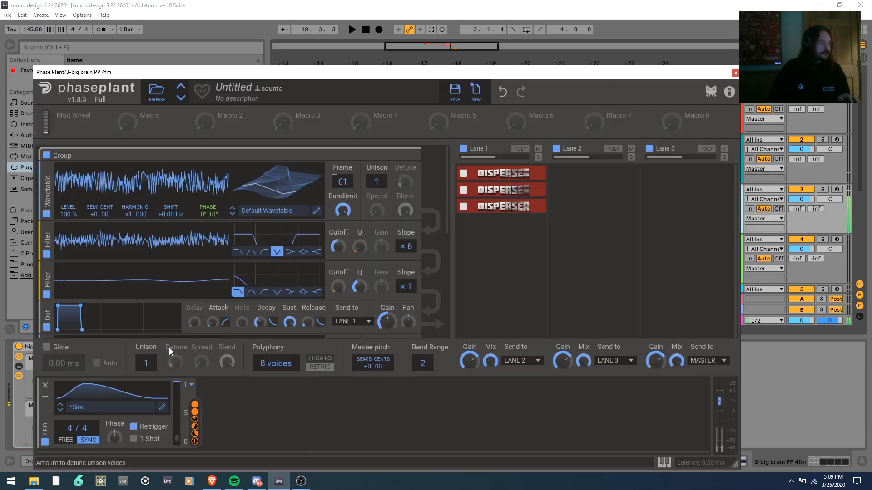
scroll(182, 288, down, 3)
scroll(183, 288, down, 2)
mouse_move(129, 281)
mouse_down()
mouse_move(129, 261)
mouse_move(131, 292)
mouse_up()
click(735, 72)
key(space)
Play the clip at bar 18 and inspect the harmonic of the Saw to Square to Triangle wavetable in track 2's Phase Plant.
click(468, 144)
key(space)
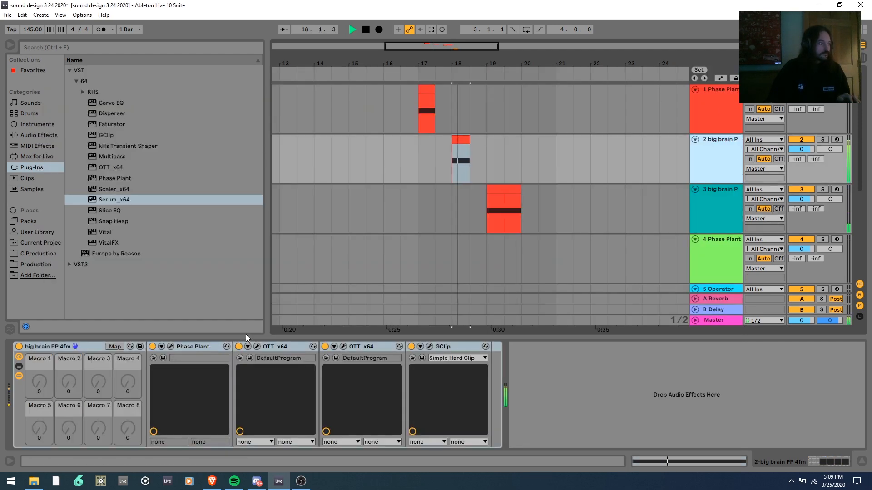
click(171, 346)
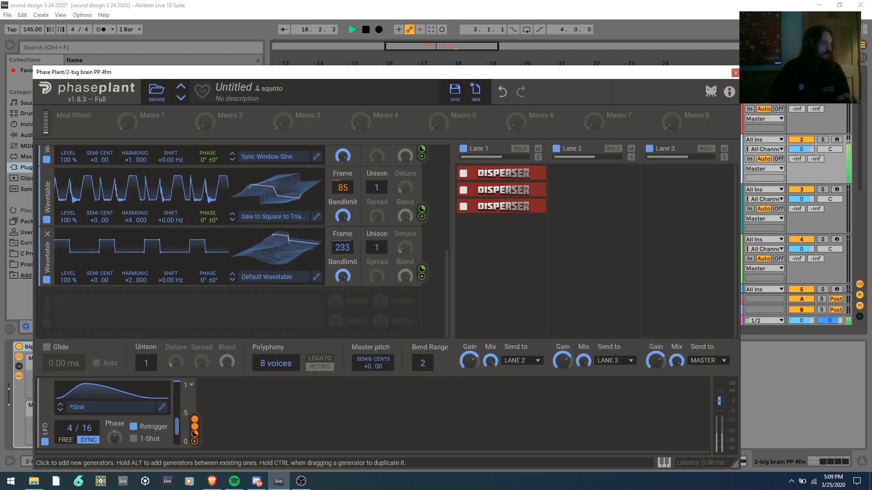
scroll(235, 252, up, 3)
mouse_move(137, 276)
mouse_down()
mouse_move(136, 263)
mouse_move(136, 277)
mouse_up()
key(space)
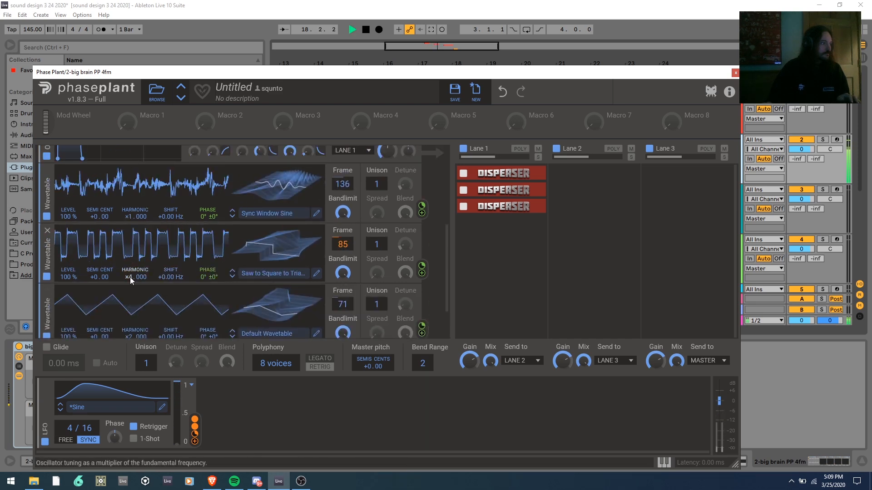
Replay the bar 18 clip while examining the wavetable frames and filters in track 2's Phase Plant, then close the plugin.
scroll(129, 277, down, 3)
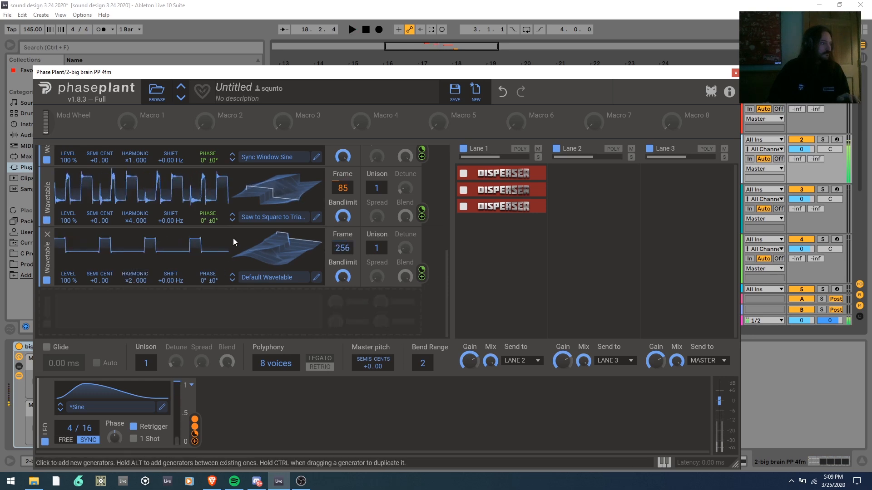
scroll(236, 243, down, 3)
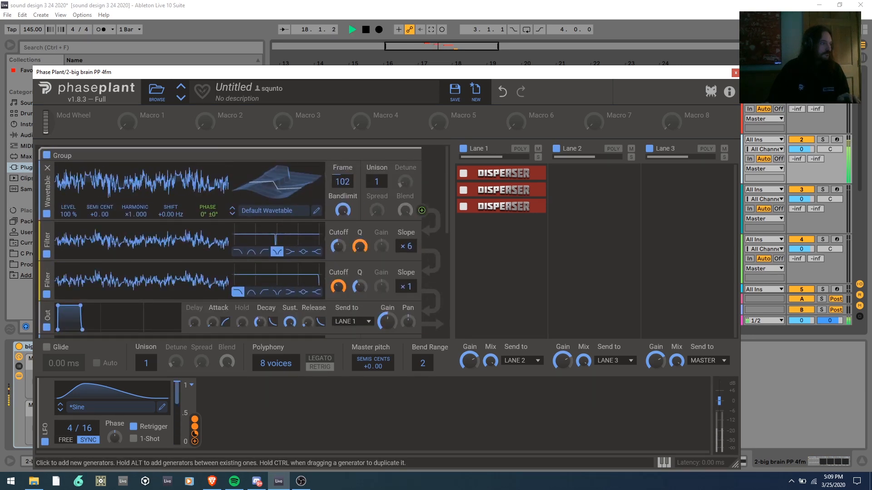
key(space)
key(space)
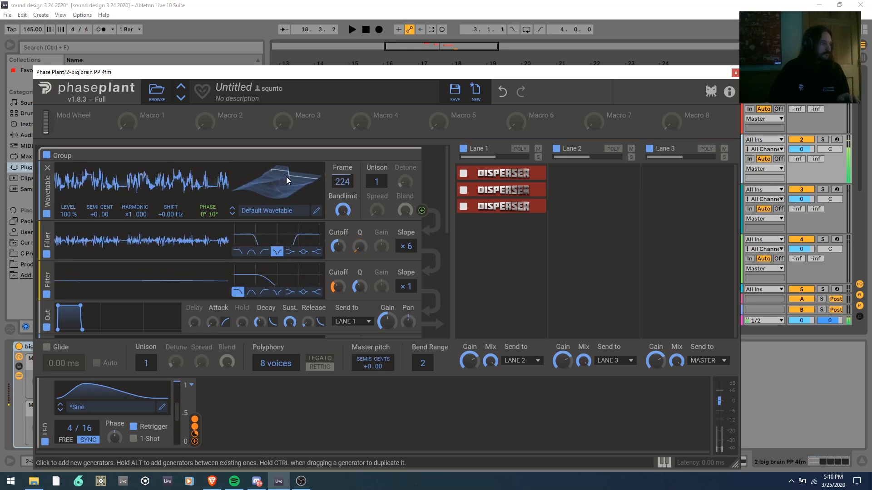
scroll(279, 205, down, 3)
key(space)
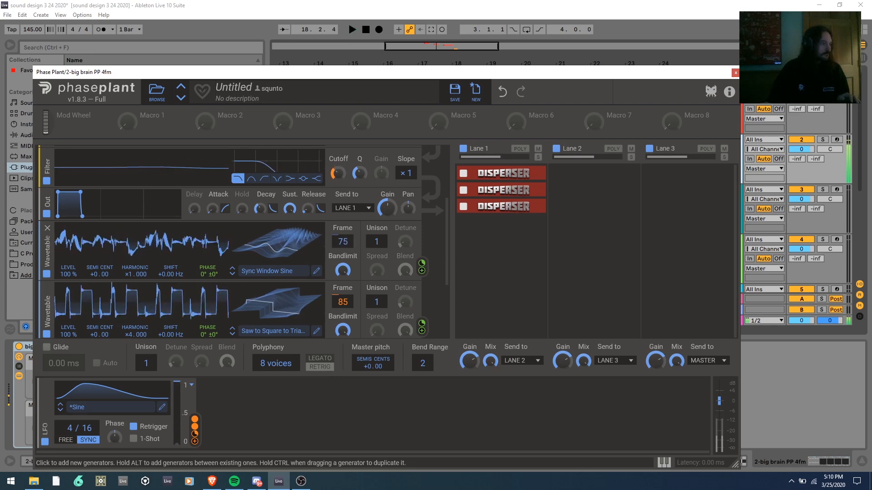
key(space)
key(space)
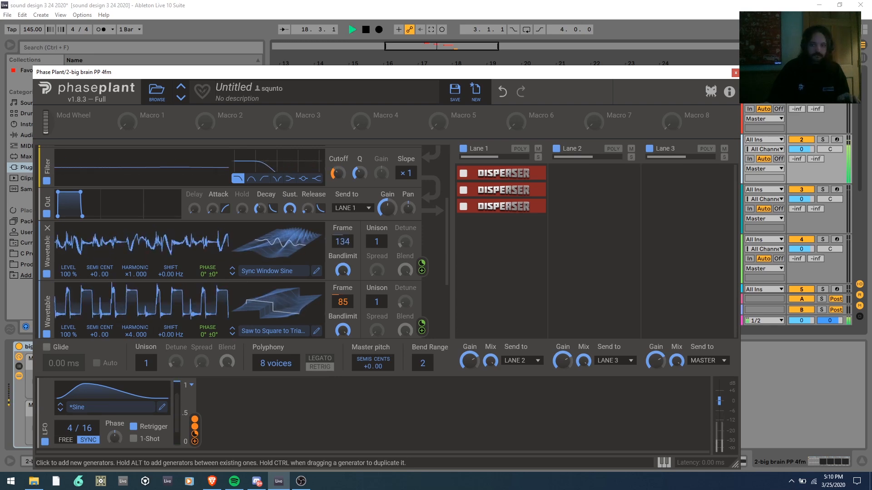
key(space)
click(734, 73)
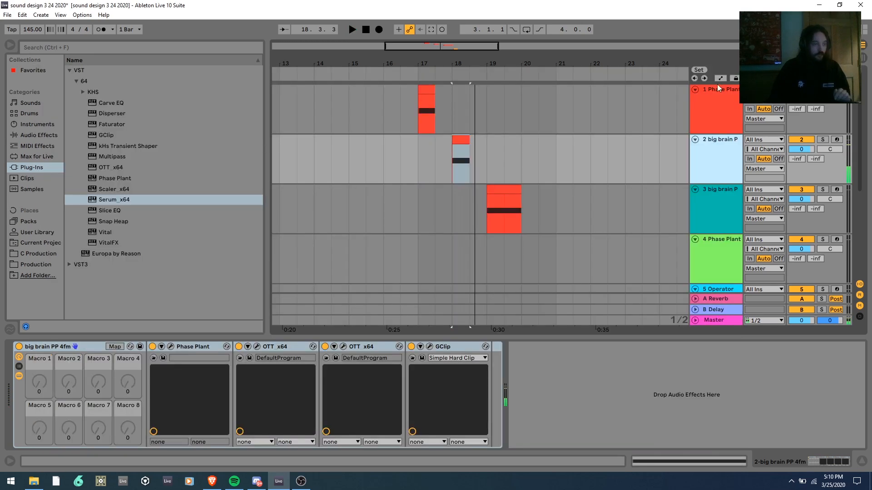
Select track 4 to show its Phase Plant device.
scroll(558, 176, down, 1)
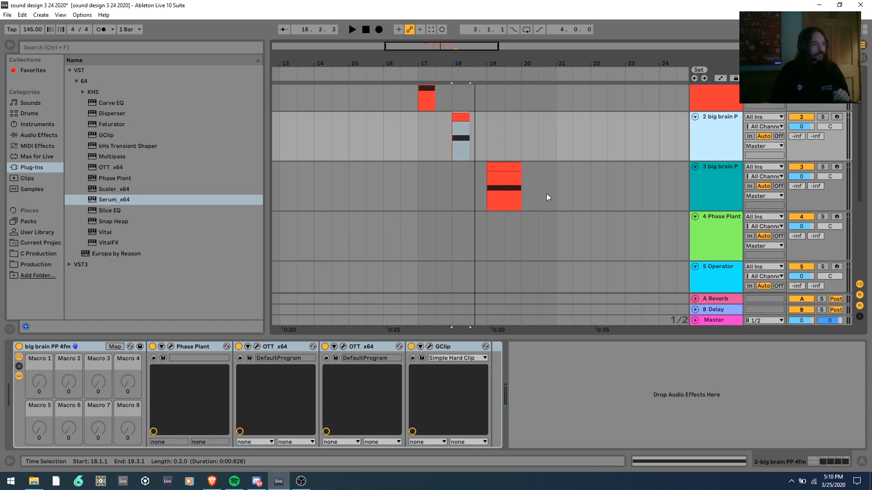
click(721, 216)
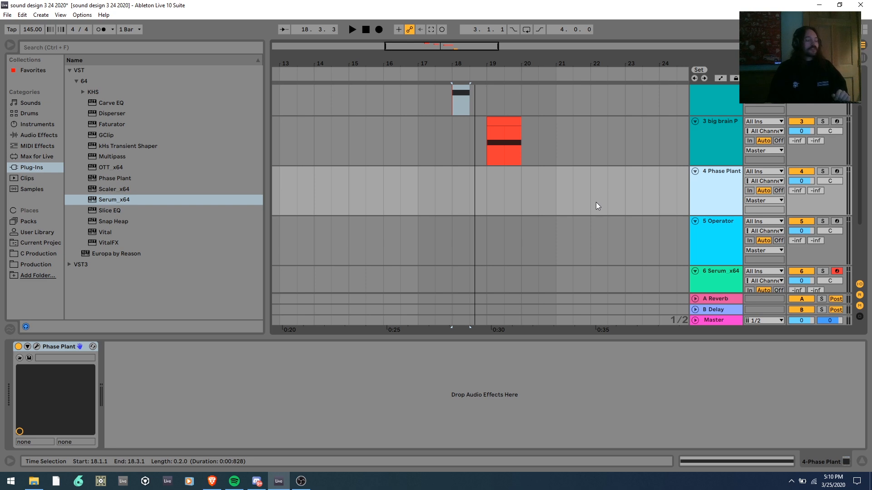
scroll(593, 199, up, 3)
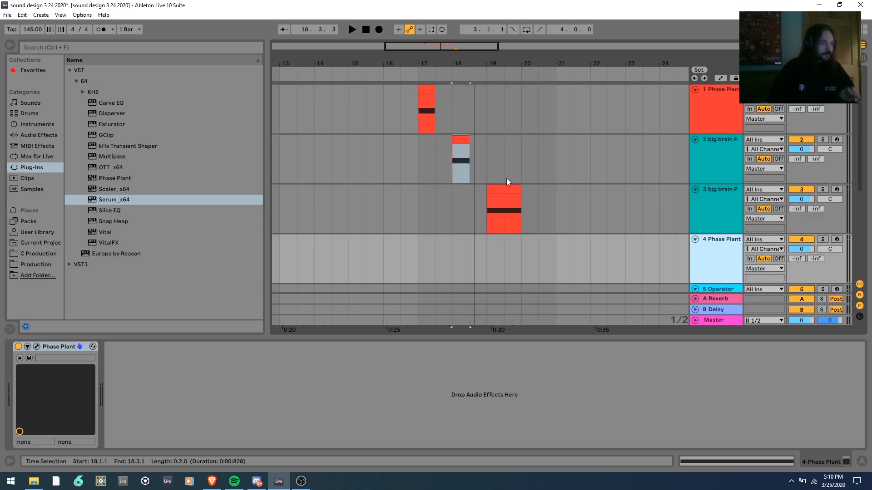
Open the Phase Plant on track 1, examine its generators, filters and distortion, and close the plugin.
click(412, 127)
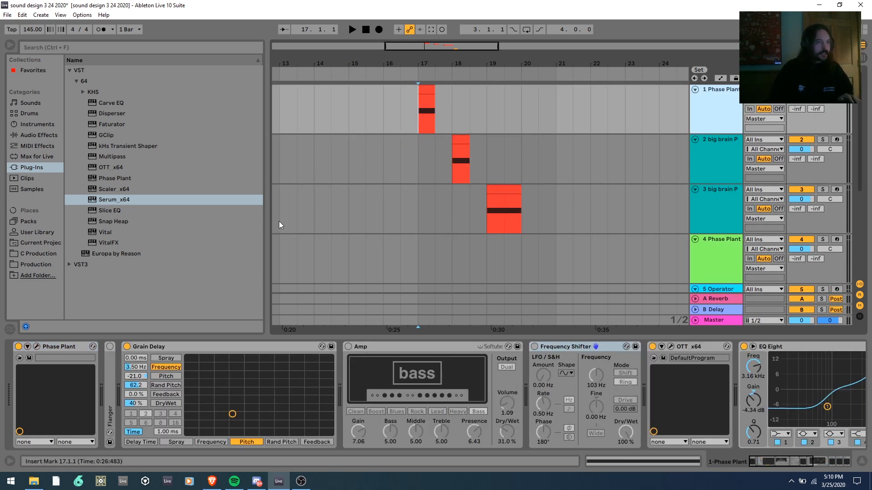
click(36, 346)
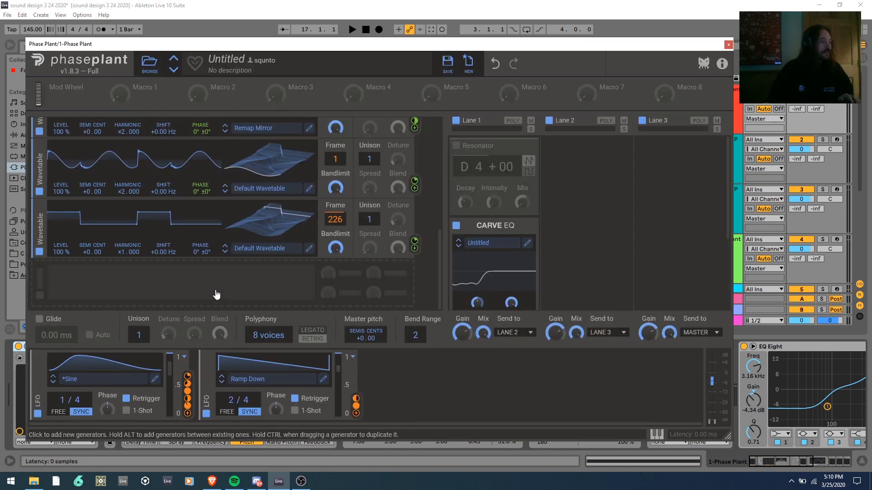
scroll(216, 290, down, 5)
scroll(229, 236, up, 2)
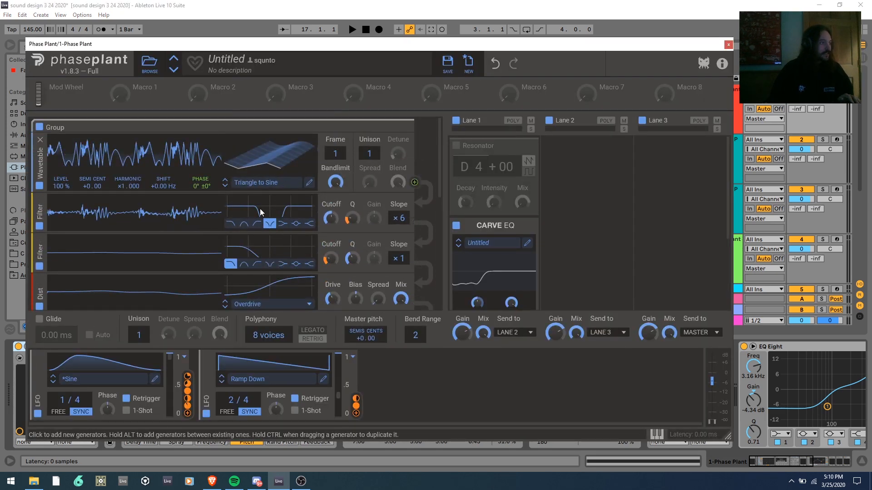
scroll(195, 221, down, 6)
scroll(229, 212, down, 2)
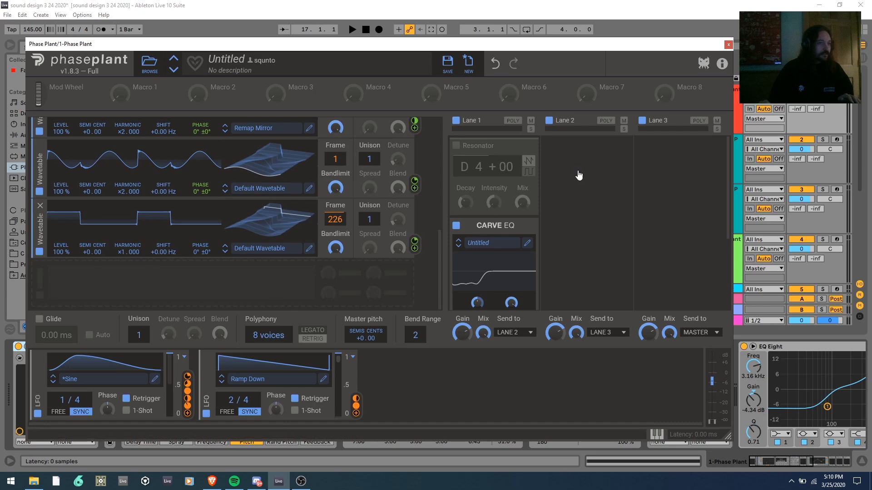
click(728, 45)
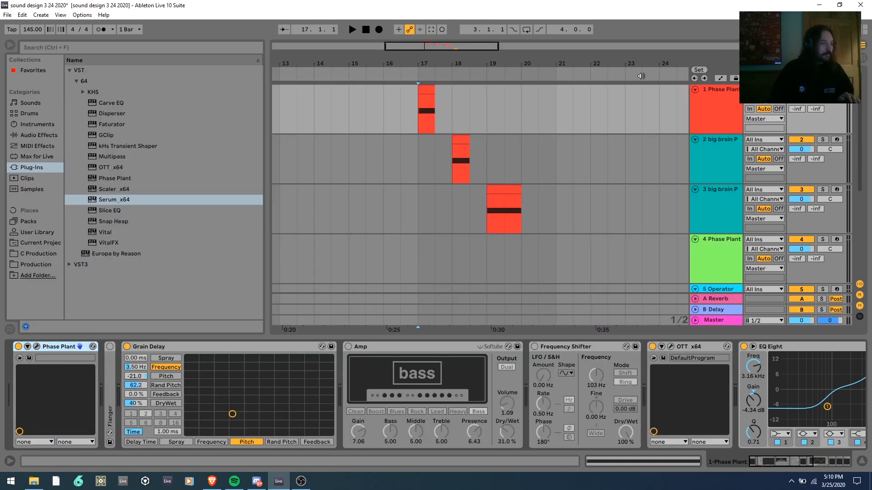
Look through the lower tracks and select track 7 to show its Phase Plant device.
scroll(612, 118, down, 1)
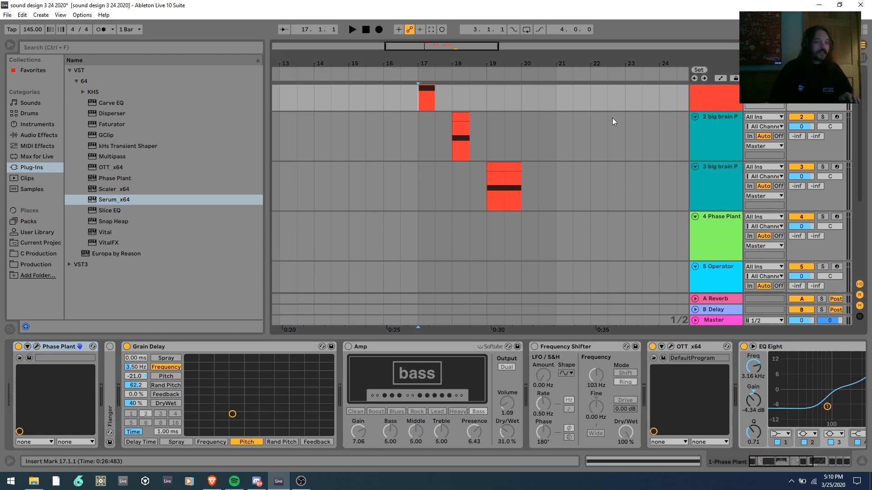
scroll(612, 119, down, 6)
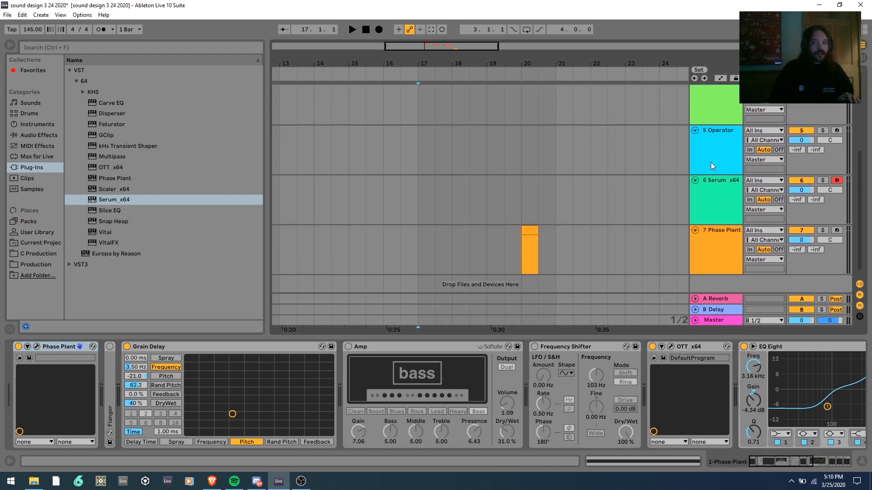
scroll(624, 132, down, 1)
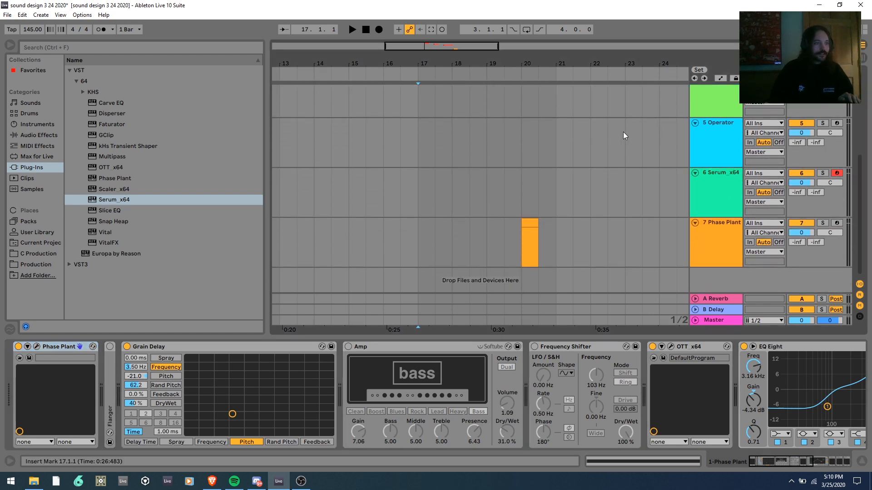
click(721, 235)
scroll(720, 235, up, 3)
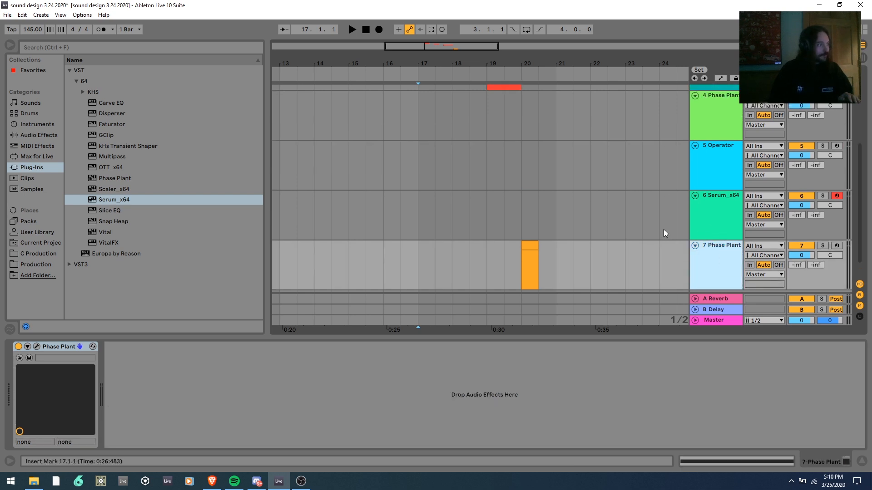
scroll(614, 210, up, 15)
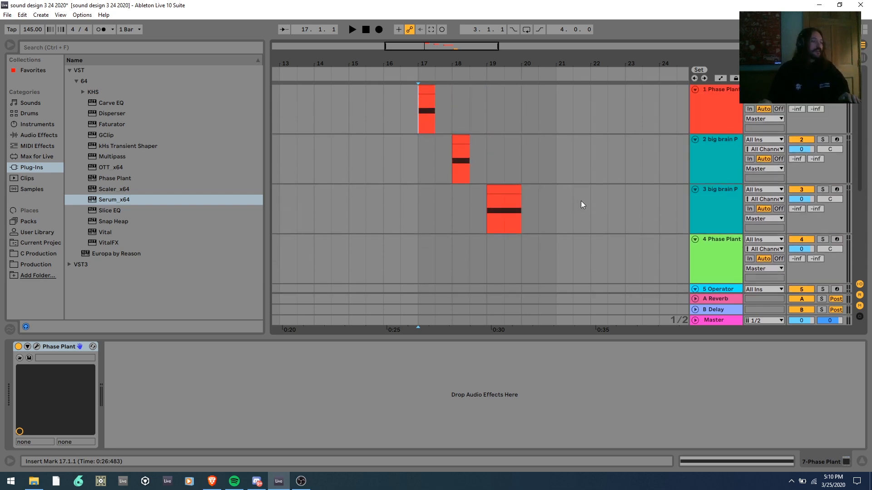
Select and arm the Operator track, and set oscillator A's level to -3.5 dB.
scroll(583, 200, down, 5)
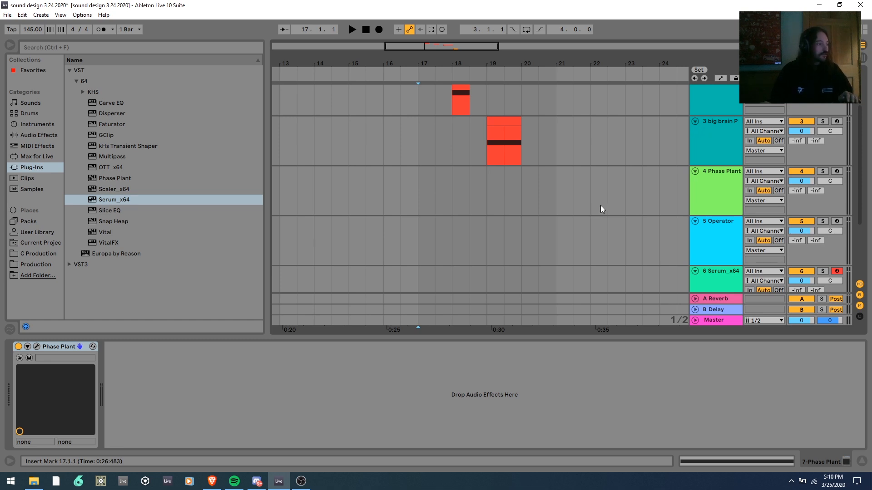
click(727, 226)
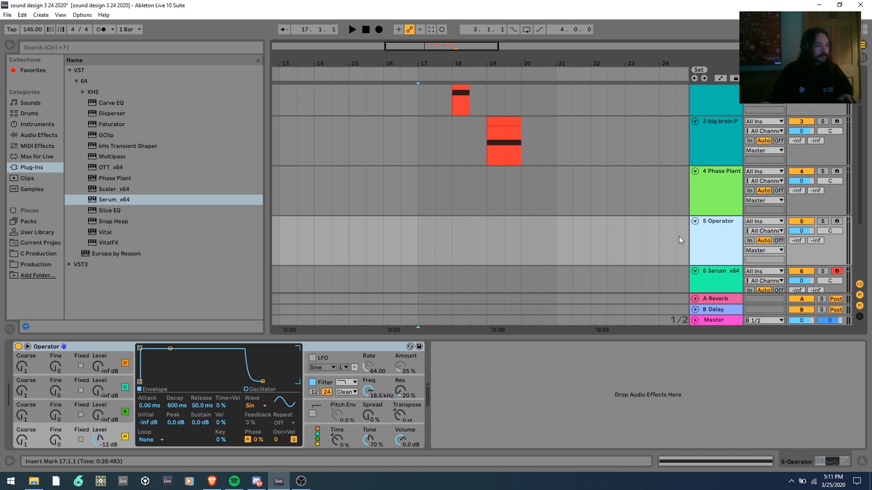
scroll(679, 236, down, 3)
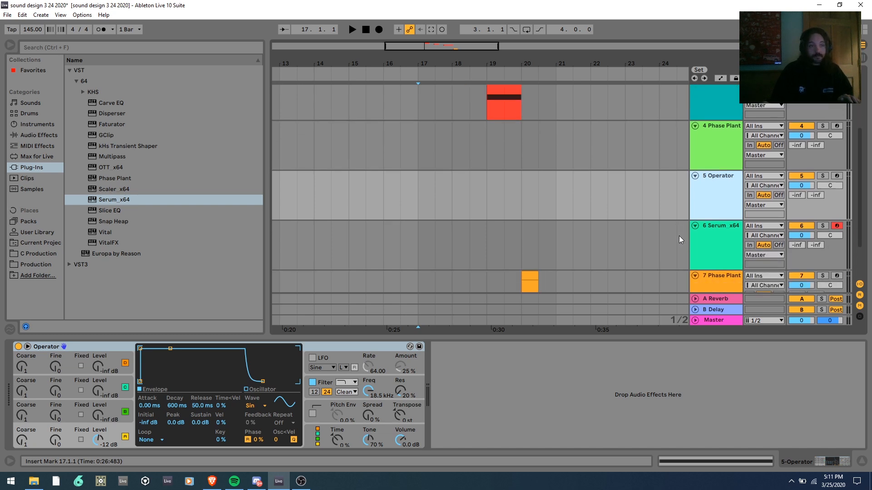
click(835, 175)
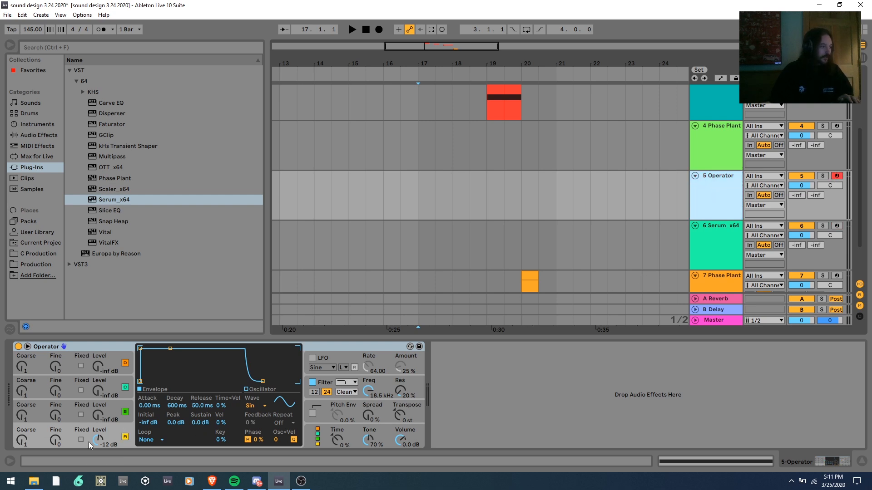
drag(97, 440, 97, 425)
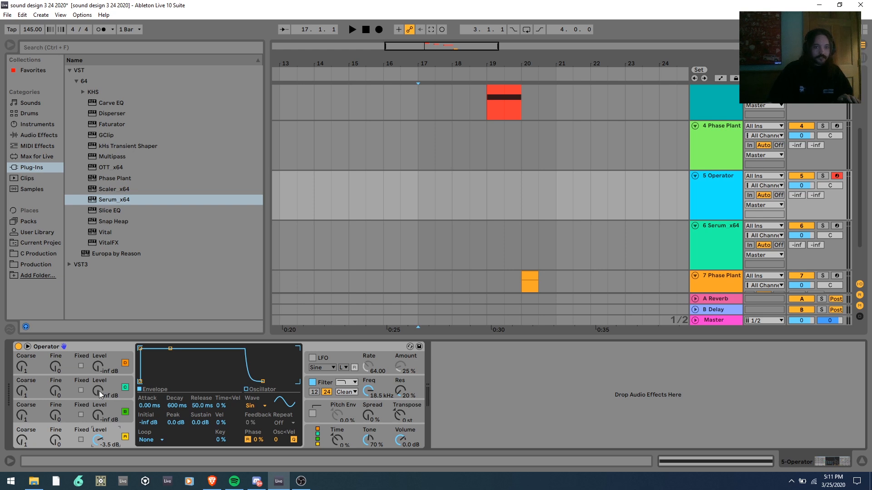
Set Operator's oscillator B to coarse 11 and -7.6 dB, C to coarse 6 and -12 dB, and D to -17 dB.
drag(100, 415, 111, 364)
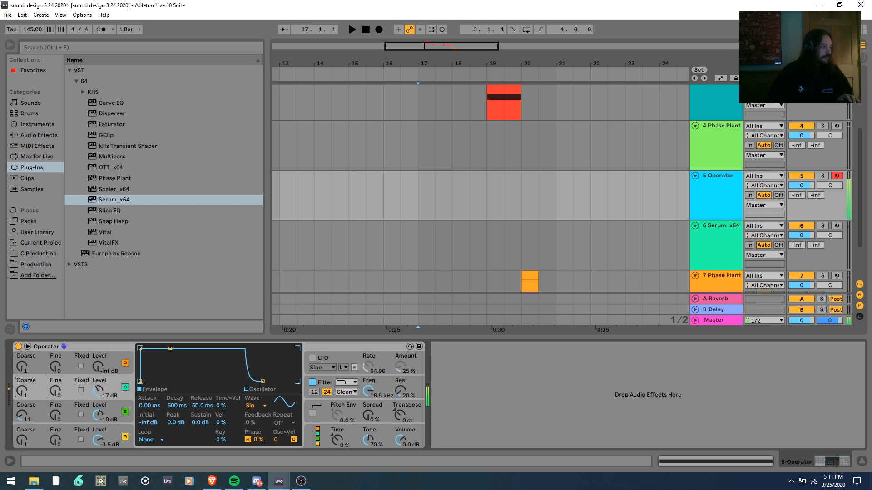
mouse_move(101, 366)
mouse_down()
mouse_move(101, 349)
mouse_move(98, 360)
mouse_up()
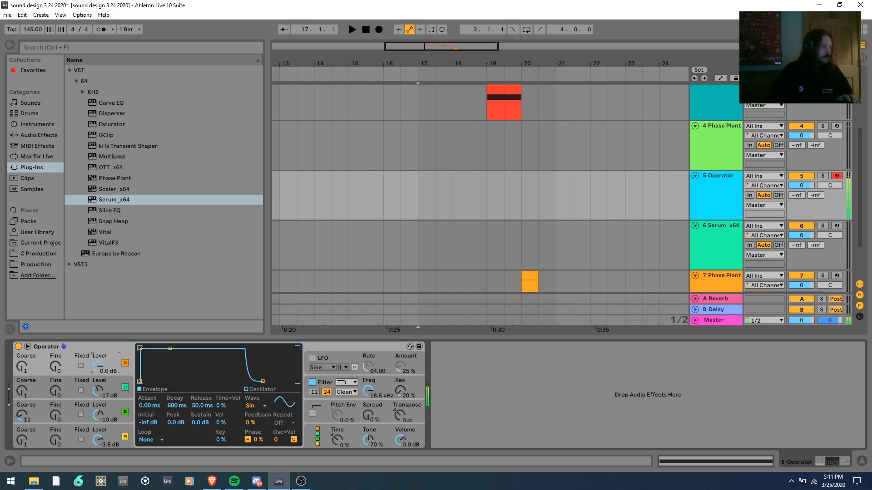
drag(21, 390, 21, 383)
drag(98, 366, 98, 361)
mouse_move(97, 414)
mouse_down()
mouse_move(98, 393)
mouse_move(97, 412)
mouse_up()
mouse_move(99, 366)
mouse_down()
mouse_move(99, 381)
mouse_move(97, 370)
mouse_up()
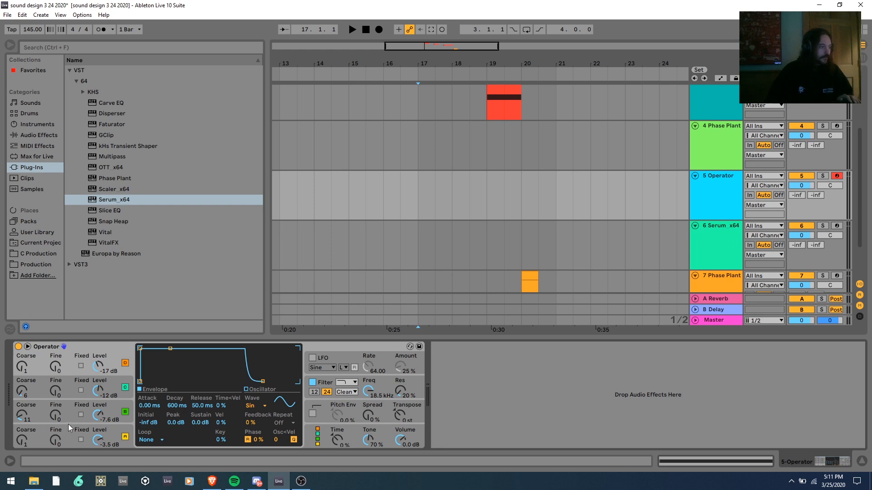
Open Serum on track 6 and load the Basic Shapes wavetable into oscillators A and B.
click(713, 243)
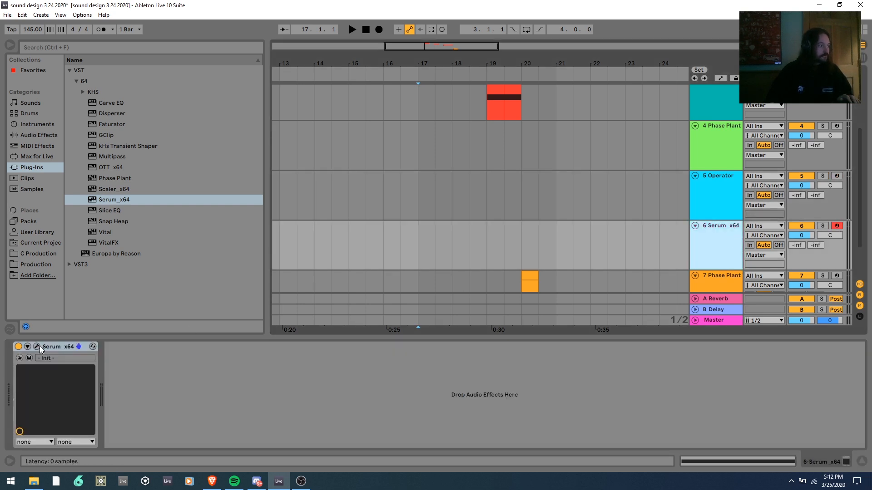
click(39, 347)
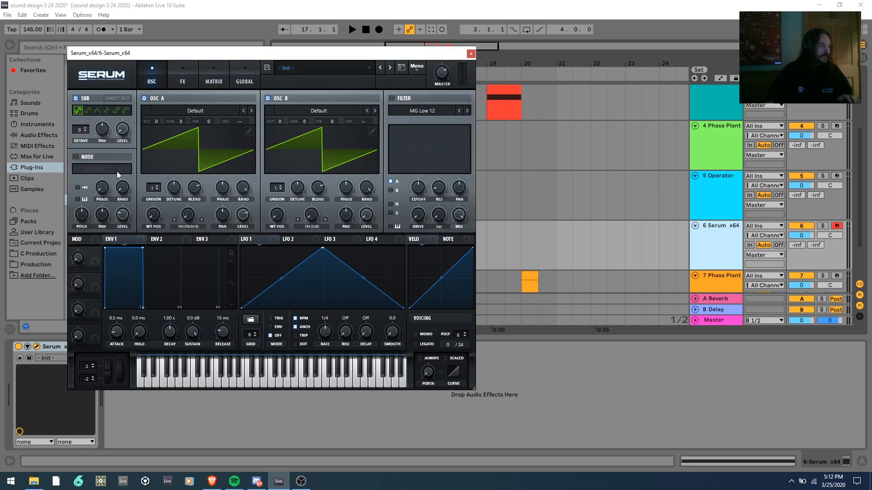
click(196, 110)
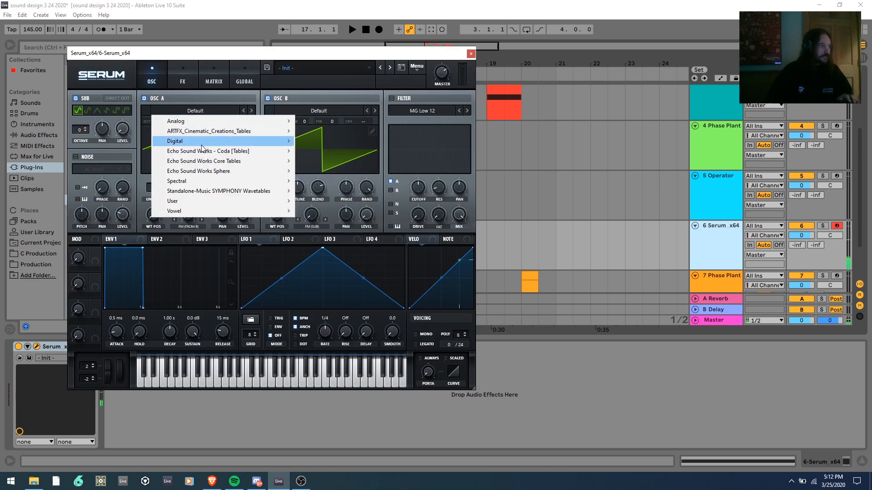
mouse_move(229, 126)
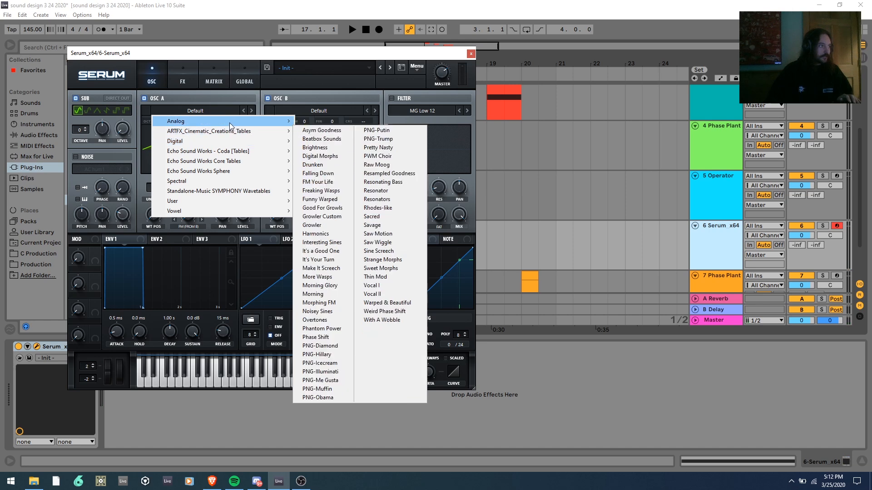
click(328, 168)
click(302, 111)
mouse_move(399, 164)
click(480, 168)
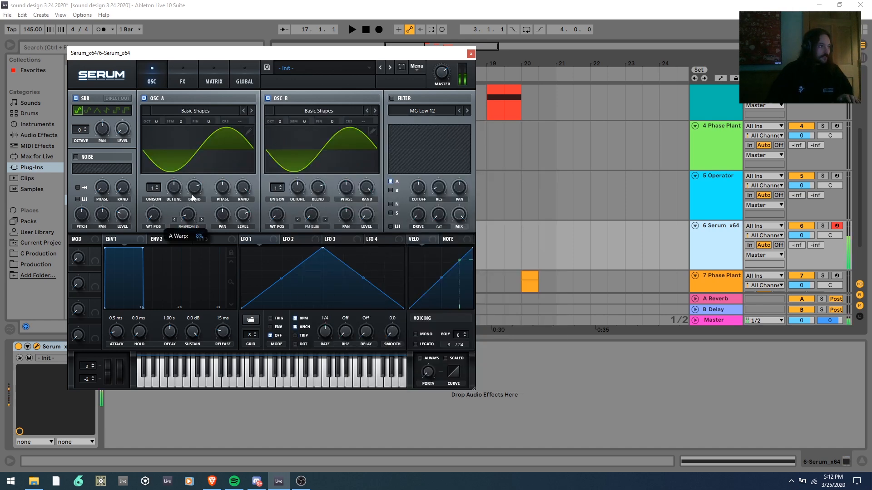
Try Serum's FM (from B) and FM (sub) amounts with oscillator B at octave +4 and the sub at octave 1, and close the plugin.
drag(197, 164, 200, 154)
drag(311, 214, 308, 182)
mouse_move(189, 214)
mouse_down()
mouse_move(190, 233)
mouse_move(195, 211)
mouse_up()
drag(285, 122, 296, 79)
drag(305, 213, 309, 236)
drag(319, 206, 312, 219)
drag(188, 215, 194, 232)
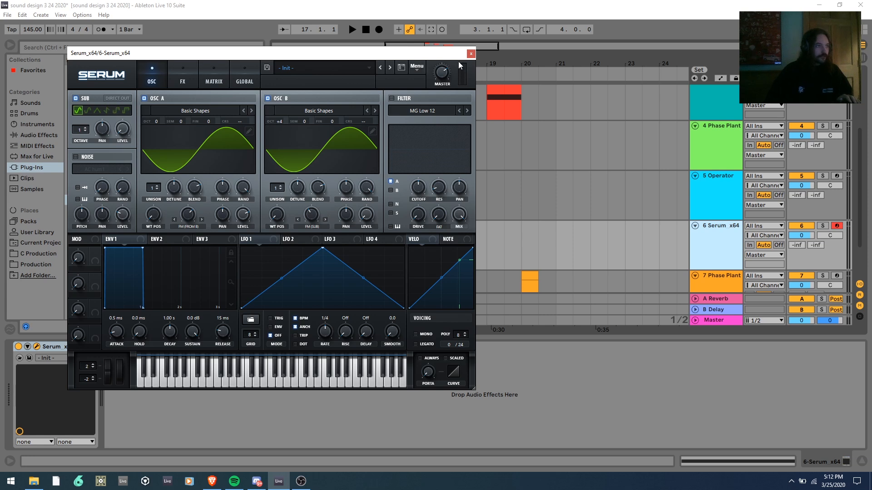
click(471, 56)
Select and arm the Phase Plant track 7.
scroll(521, 159, down, 3)
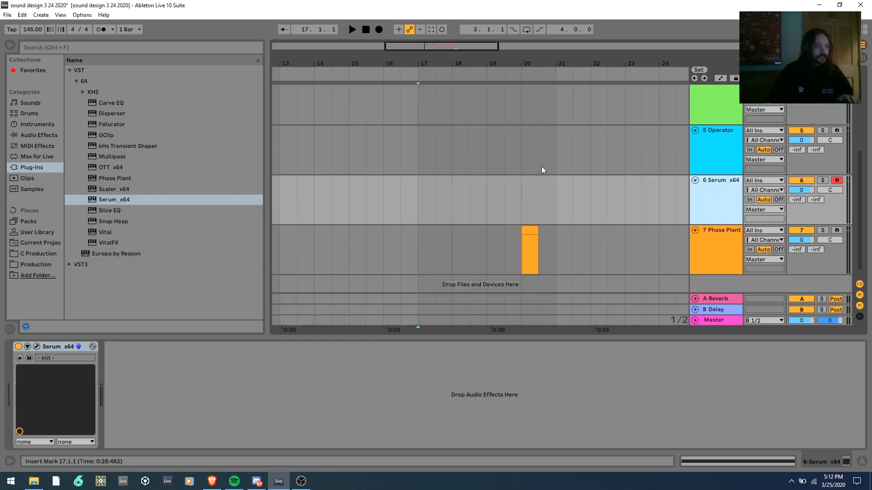
click(696, 237)
click(837, 222)
click(526, 232)
Play the existing bass clips on the upper tracks, starting from bar 19 and from bar 17.
scroll(546, 240, up, 5)
scroll(499, 204, up, 2)
click(448, 161)
key(space)
click(485, 200)
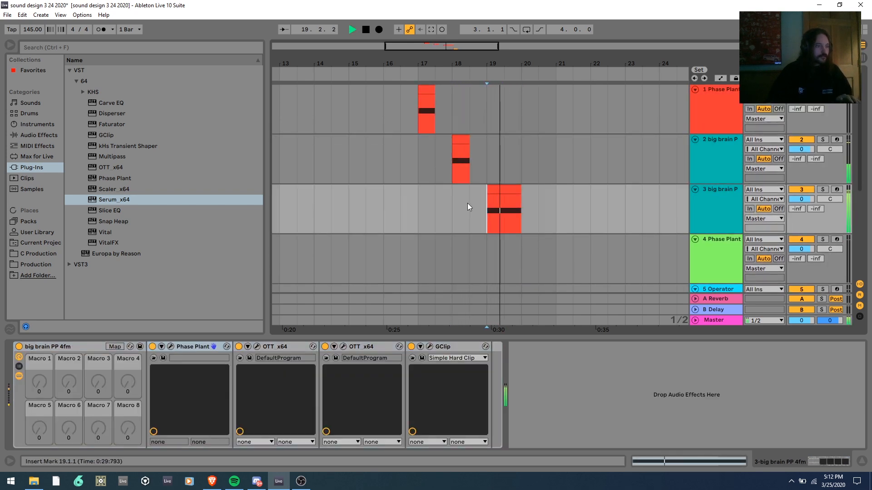
click(415, 124)
Stop the playback and open the empty Phase Plant on track 7.
scroll(500, 204, down, 5)
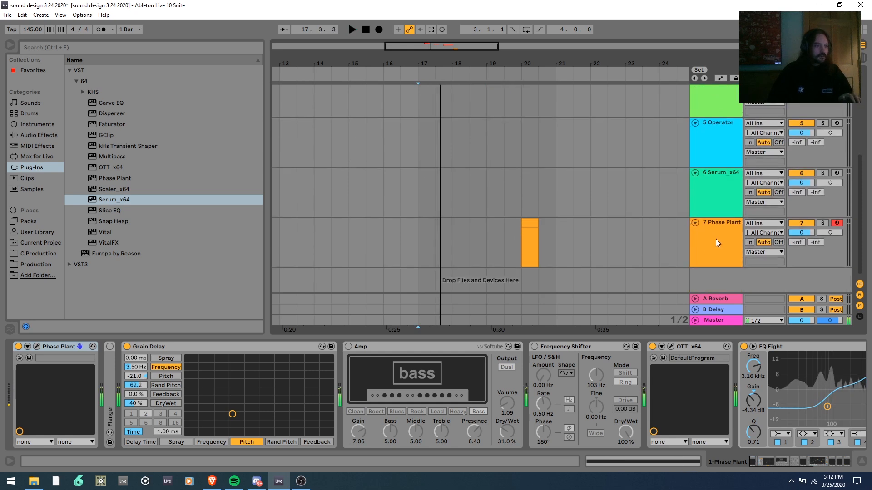
click(715, 239)
key(space)
click(36, 346)
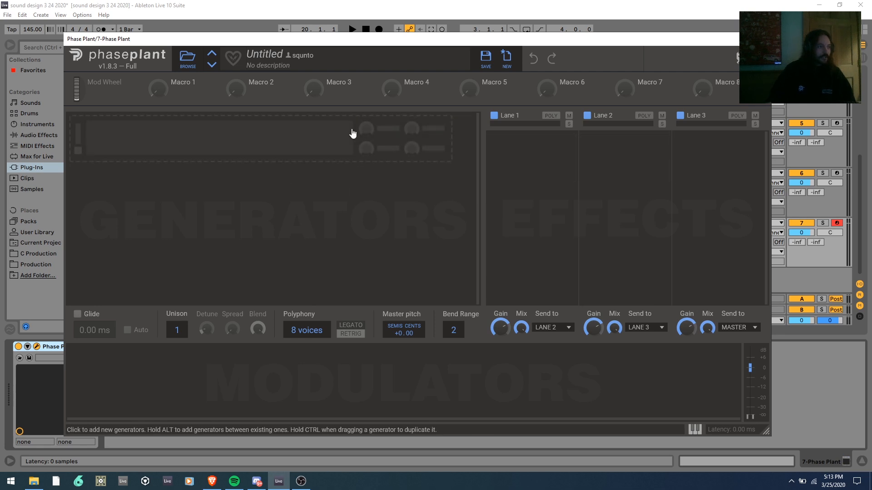
click(311, 144)
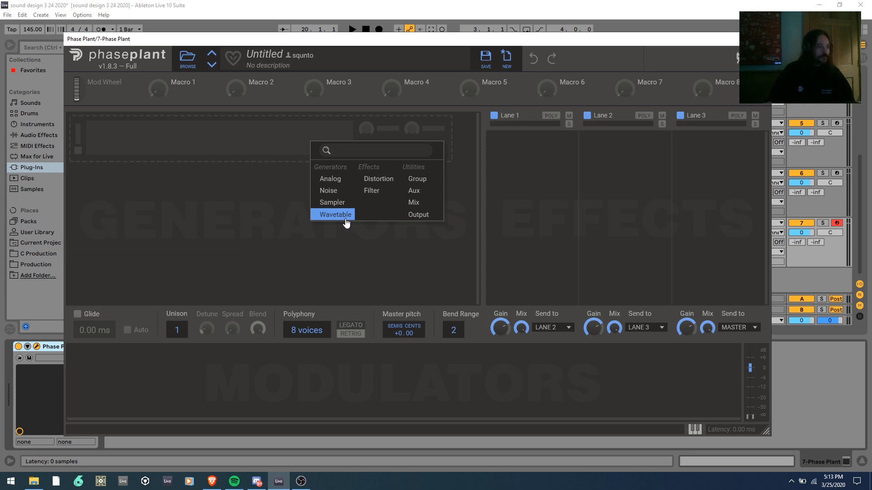
click(591, 220)
click(252, 137)
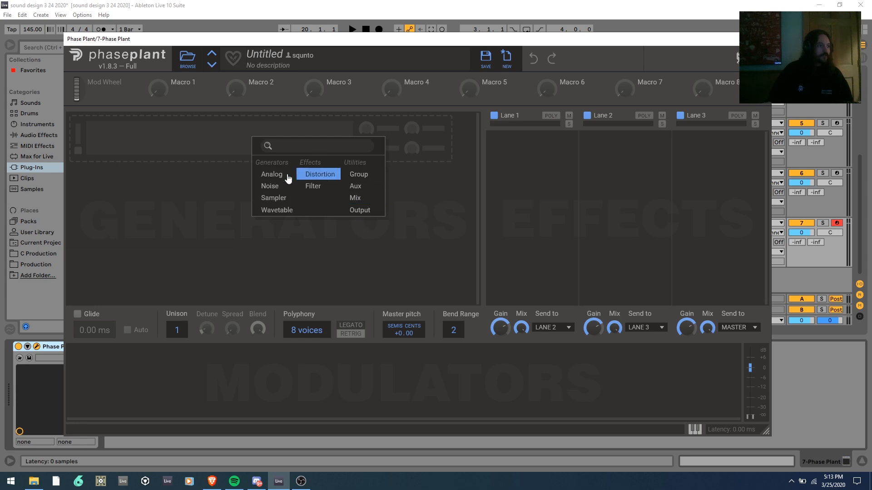
click(189, 213)
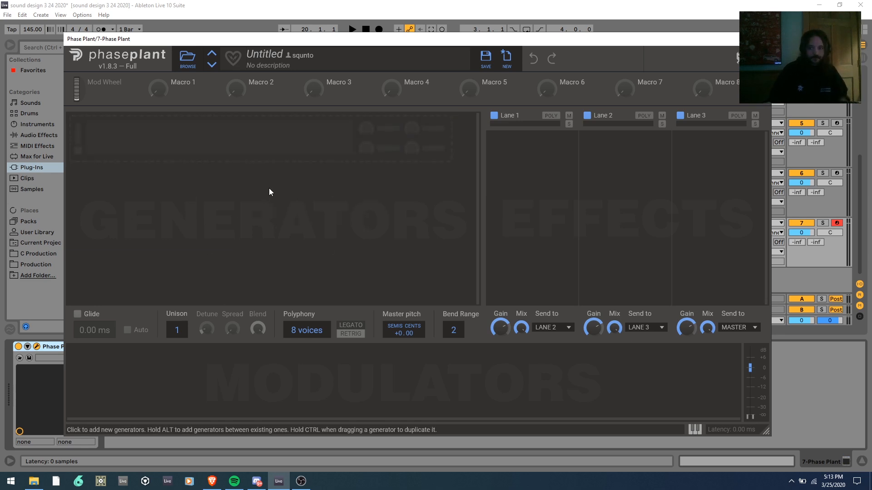
Add a Wavetable generator to the empty Phase Plant patch and close the plugin.
click(269, 144)
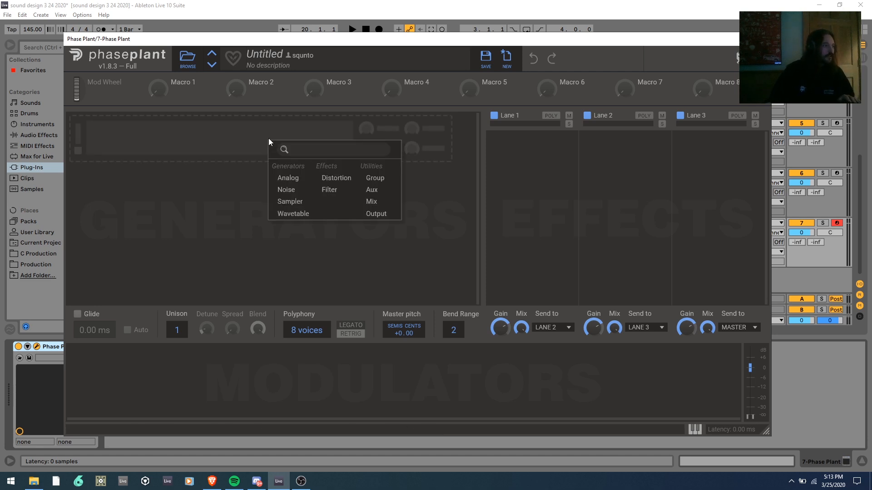
click(300, 212)
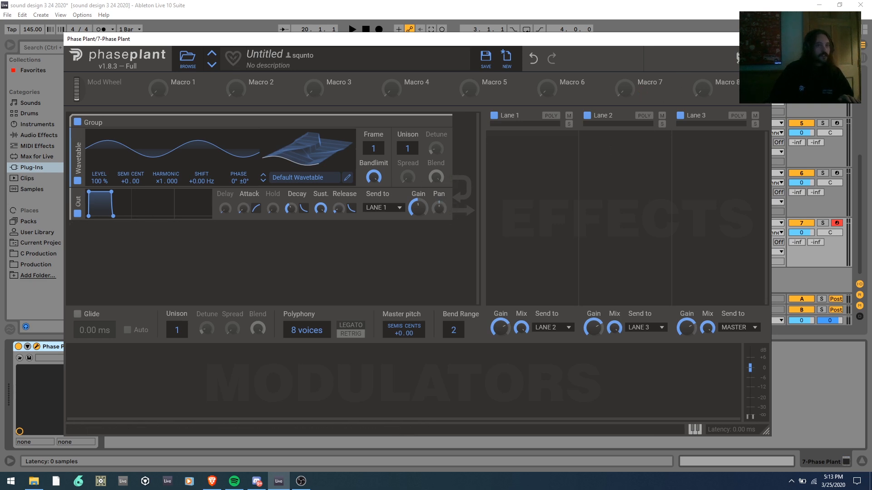
click(760, 39)
Select and arm the Operator track and examine its A, B and D oscillators for comparison.
click(705, 148)
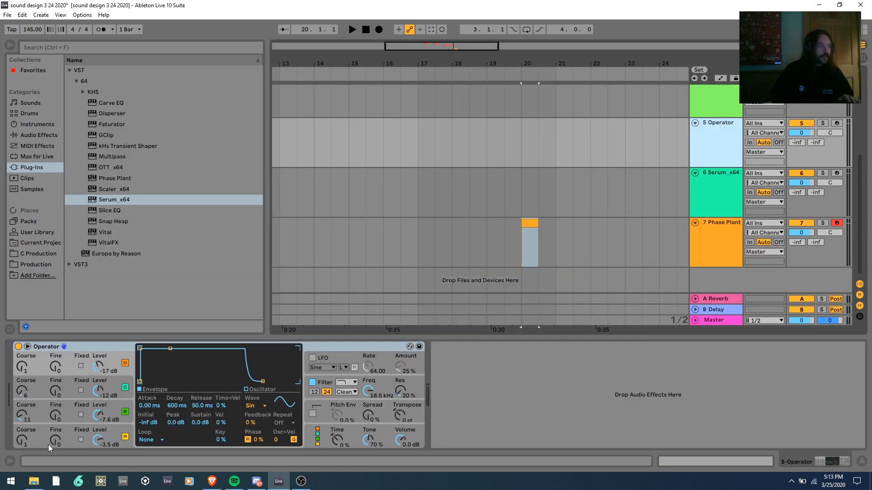
click(114, 428)
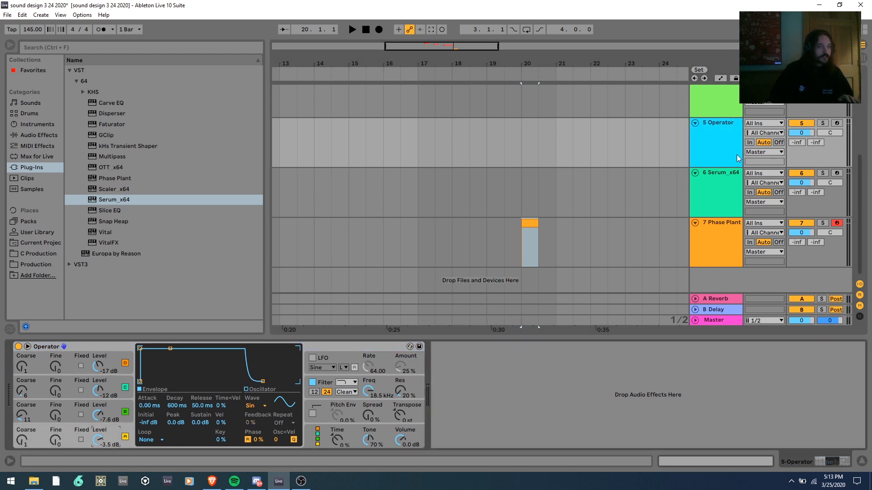
click(836, 124)
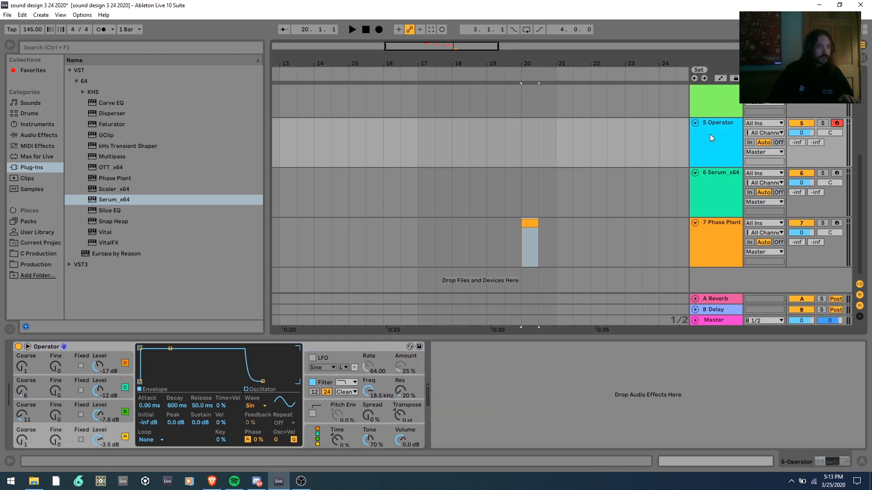
click(125, 437)
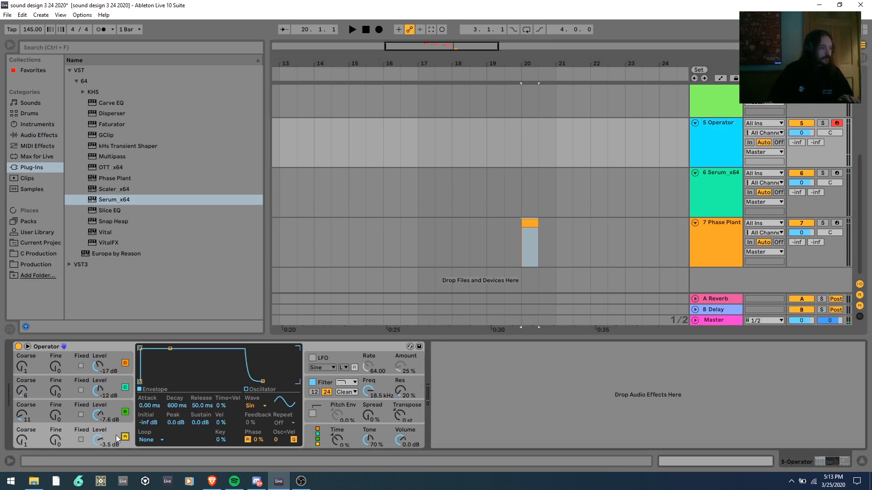
click(112, 368)
click(117, 415)
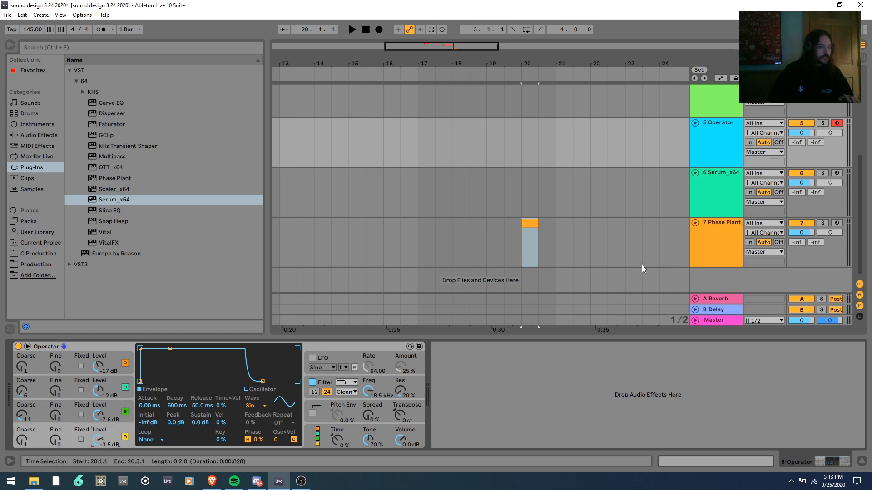
Select and arm track 7 again and reopen its Phase Plant.
click(714, 235)
click(836, 222)
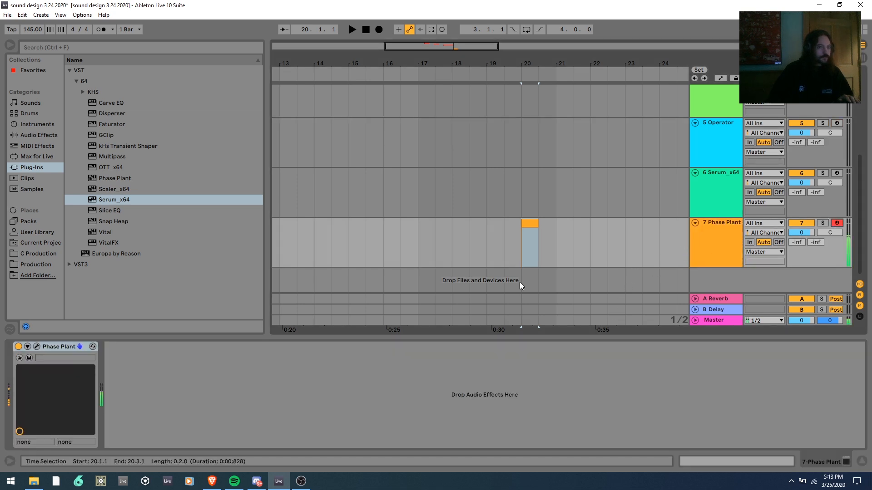
click(36, 347)
mouse_move(417, 208)
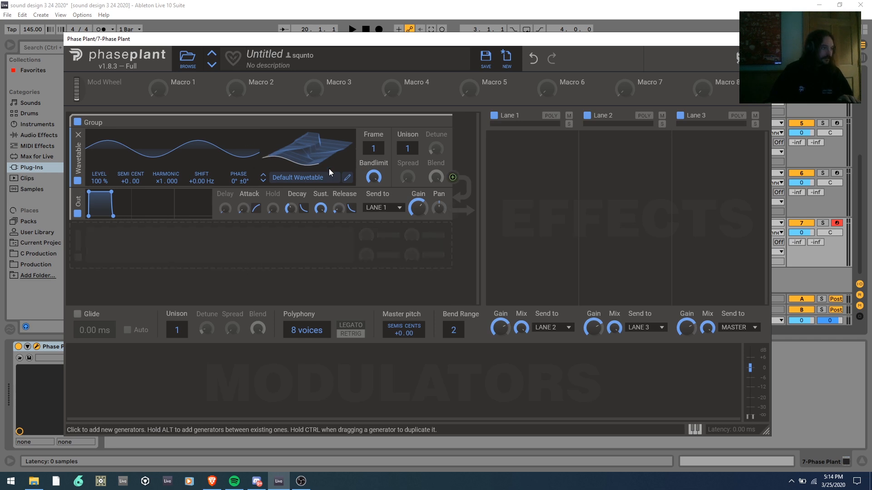
Add three more Wavetable generators below the first one's output in Phase Plant.
click(278, 257)
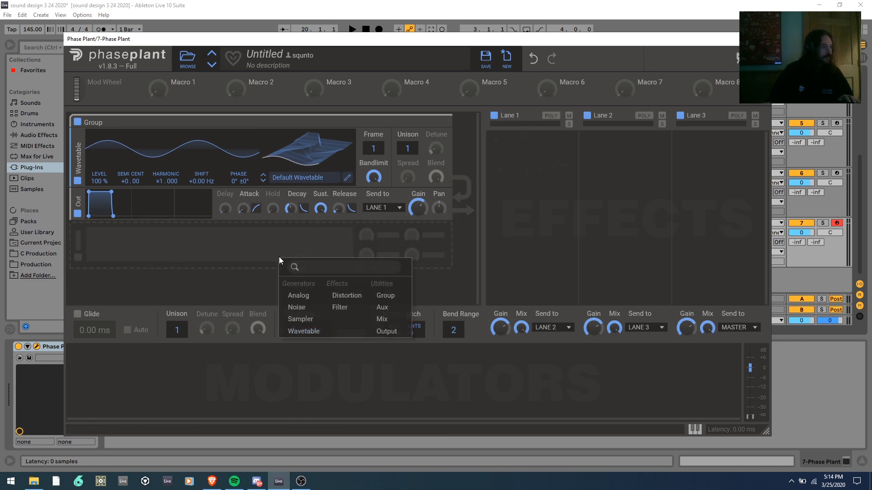
click(302, 331)
click(295, 271)
click(316, 344)
click(290, 284)
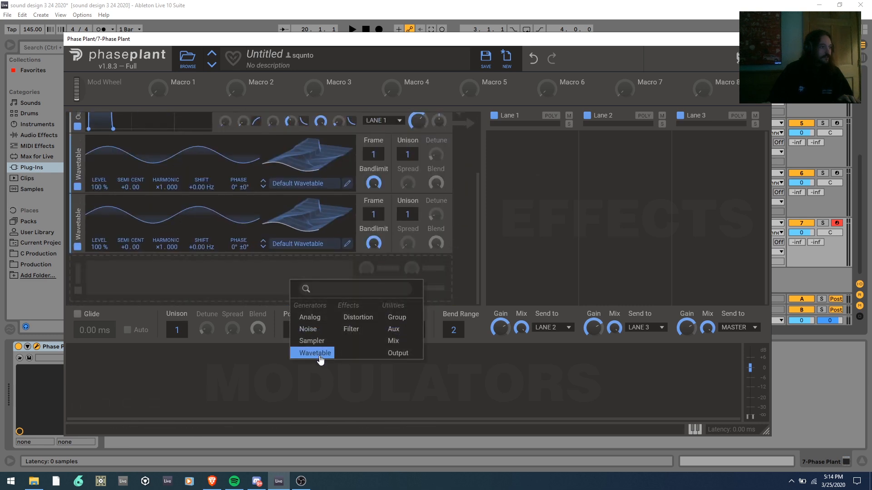
click(319, 352)
Examine the stack of wavetable generators, the output module and the generators' modulation outputs.
scroll(295, 248, up, 3)
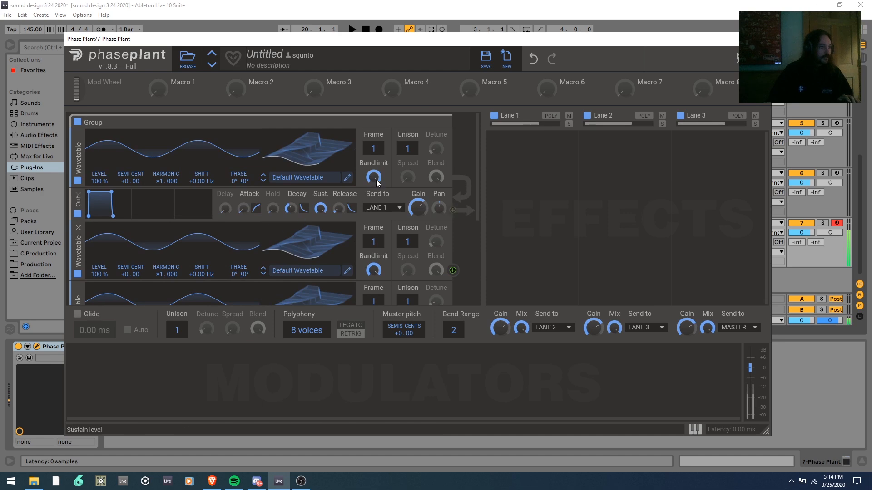
scroll(381, 202, down, 2)
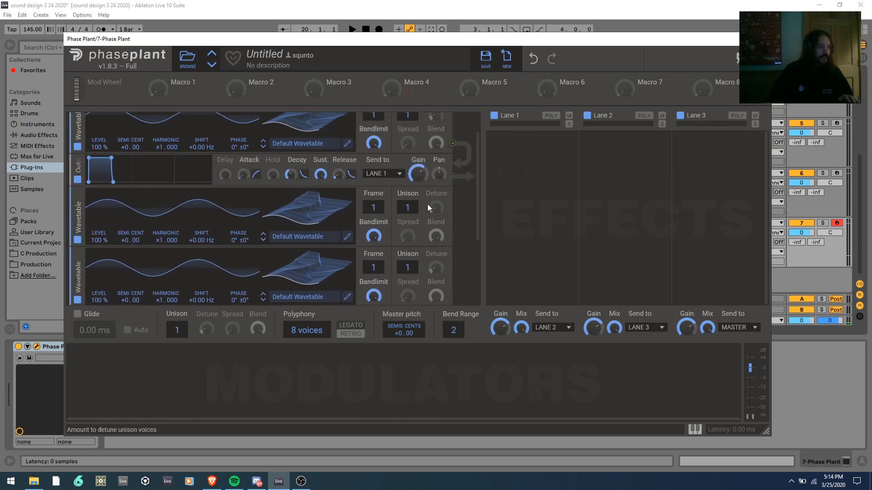
scroll(413, 199, down, 4)
scroll(403, 213, up, 2)
scroll(402, 210, up, 5)
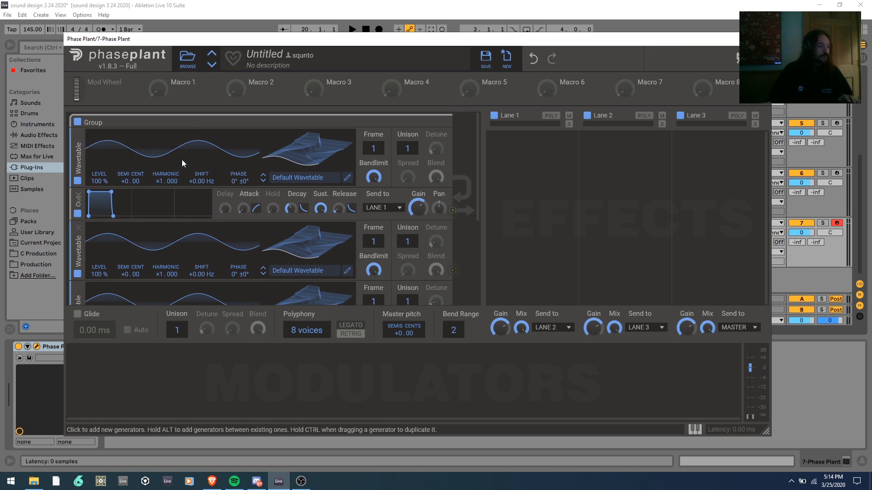
scroll(185, 171, down, 4)
scroll(262, 214, up, 4)
click(453, 271)
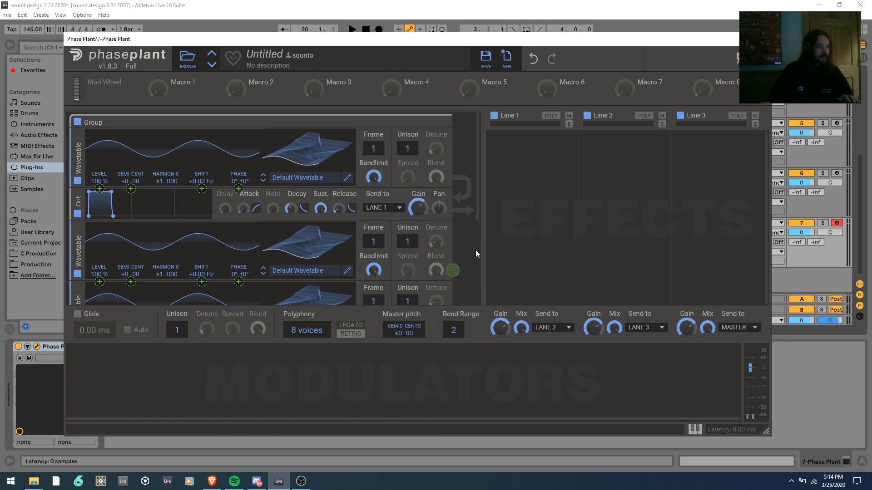
drag(453, 270, 455, 228)
scroll(450, 232, down, 5)
scroll(443, 234, up, 5)
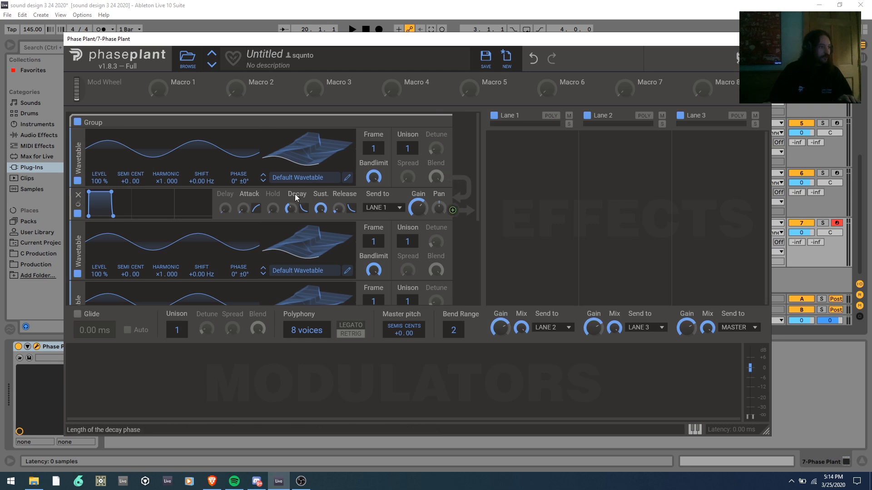
scroll(337, 274, down, 4)
scroll(338, 272, up, 4)
Set the first wavetable generator's frame to 254 and look through the generators below it.
drag(311, 151, 311, 82)
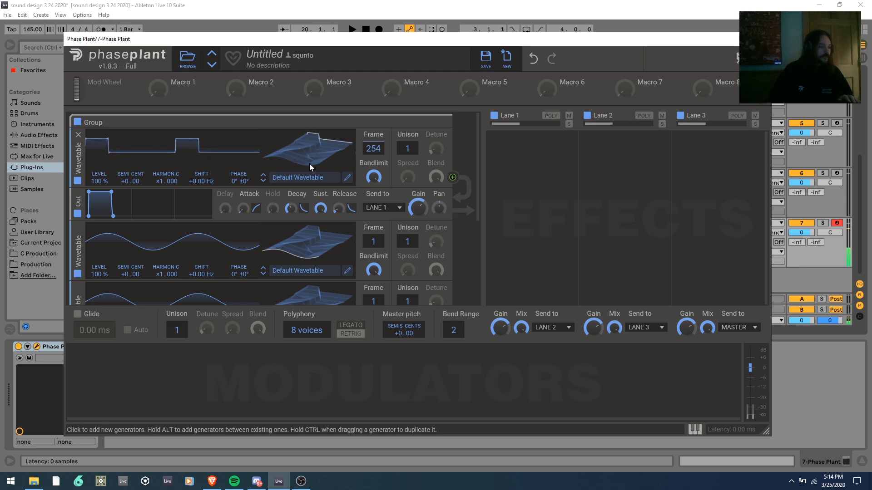
scroll(296, 249, down, 1)
mouse_move(309, 228)
mouse_down()
mouse_move(309, 173)
mouse_move(309, 229)
mouse_up()
scroll(317, 223, down, 4)
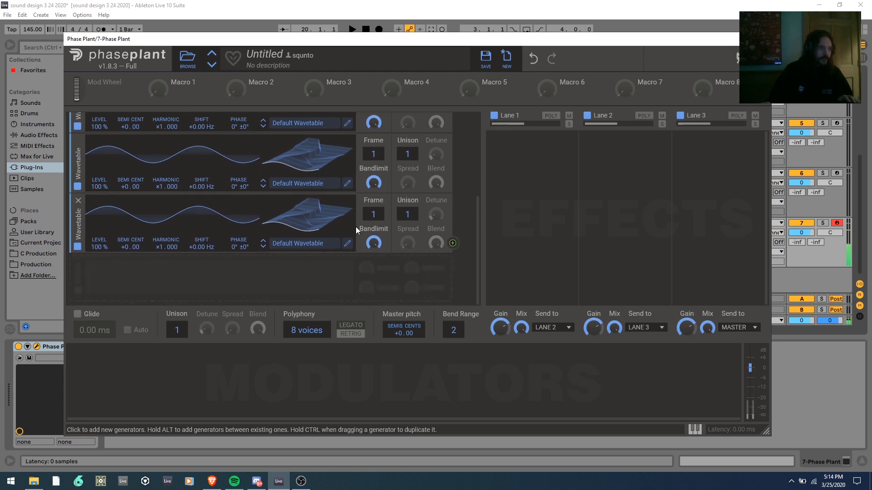
scroll(386, 209, up, 2)
scroll(406, 236, up, 2)
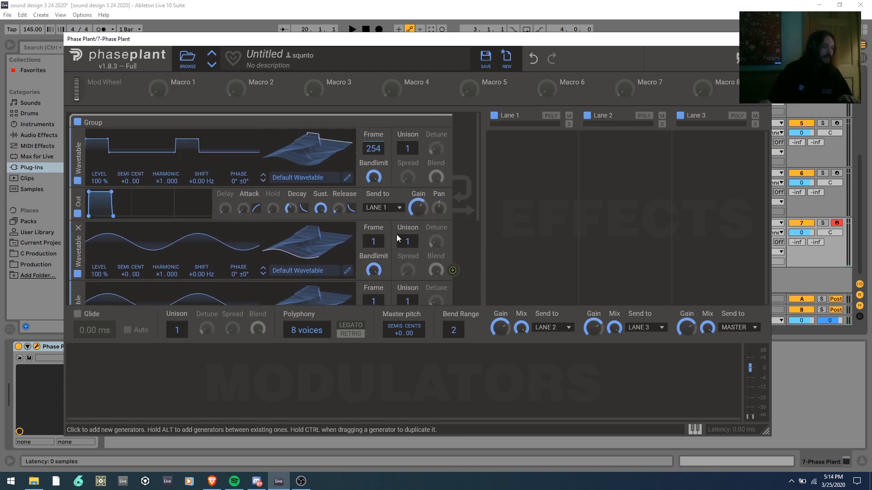
Add an output below the last wavetable generator, and set the third generator's frame to 30 and the fourth's to 151.
scroll(398, 245, down, 4)
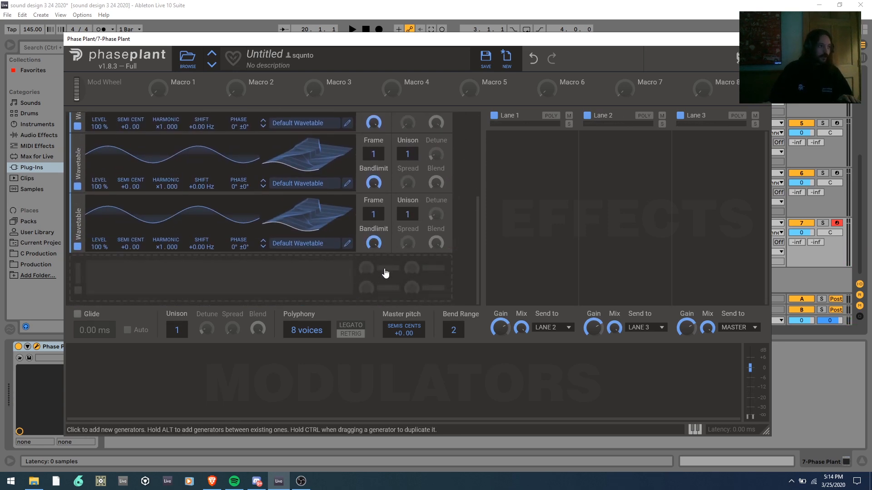
click(375, 270)
click(513, 344)
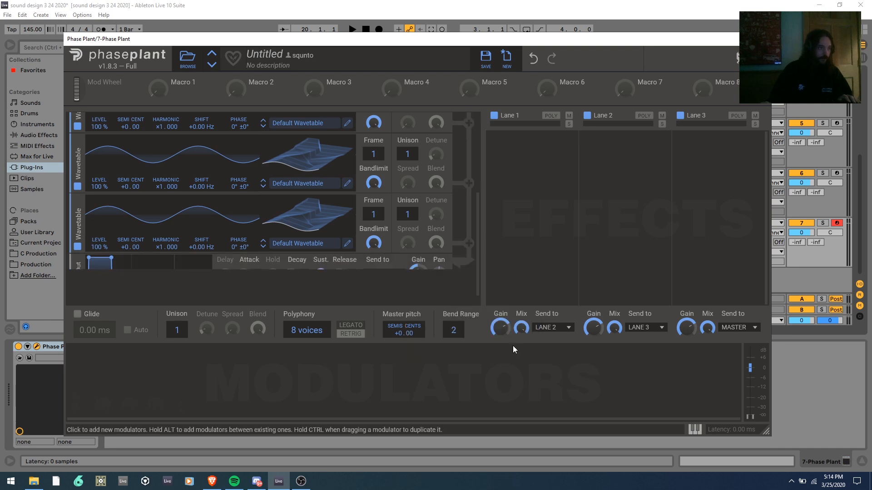
drag(310, 219, 303, 153)
scroll(218, 164, up, 3)
scroll(214, 213, down, 3)
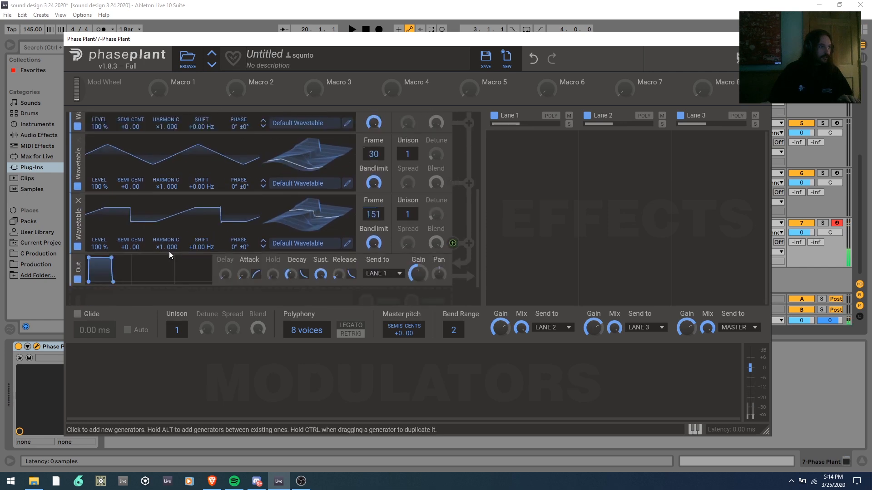
Remove the output module below the last generator and set the first wavetable generator's frame to 1.
scroll(175, 255, down, 1)
click(78, 231)
scroll(151, 256, up, 4)
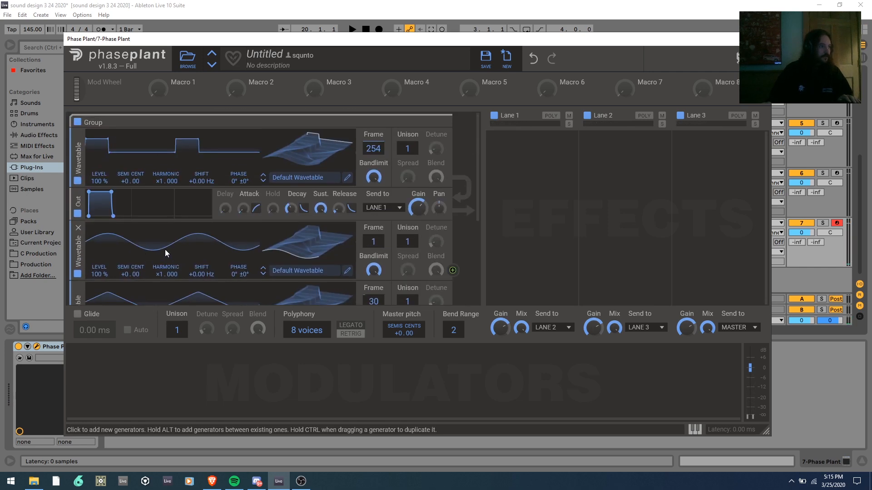
scroll(284, 158, down, 3)
scroll(286, 186, up, 3)
drag(326, 145, 326, 188)
scroll(379, 170, down, 1)
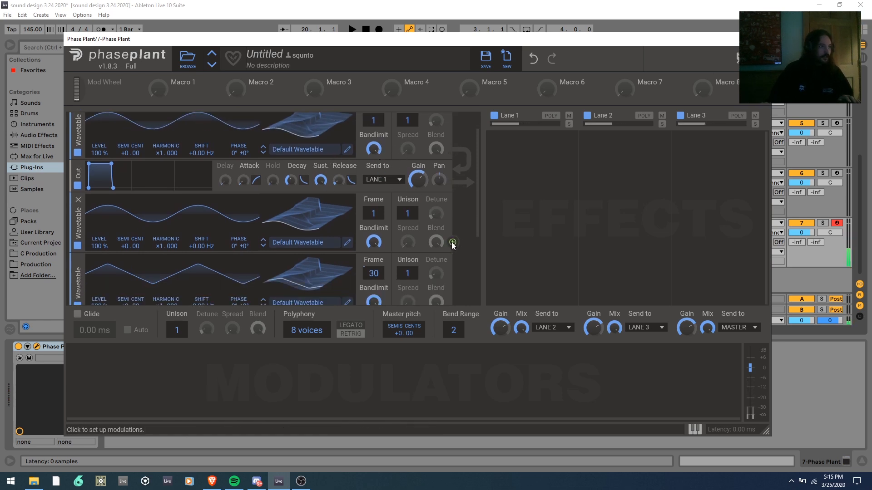
Modulate the first generator's shift with the second, and try modulating the second's shift with the third at 64%.
click(452, 242)
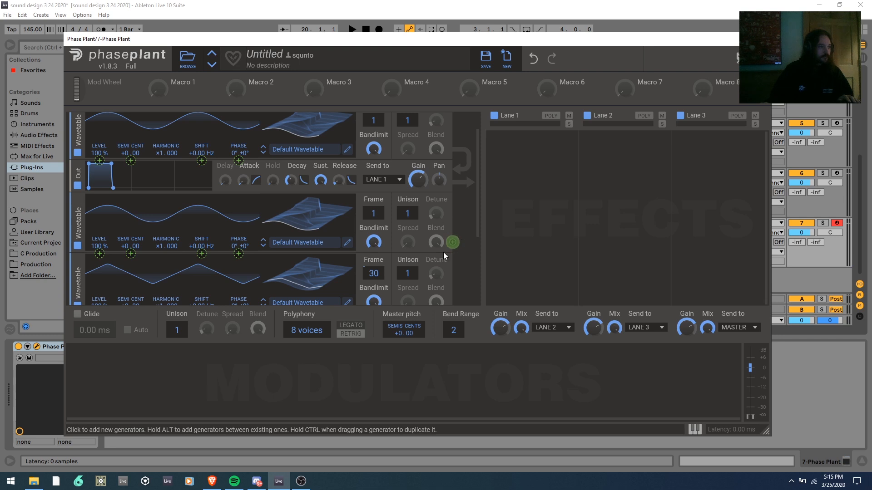
drag(202, 161, 203, 136)
scroll(468, 232, down, 2)
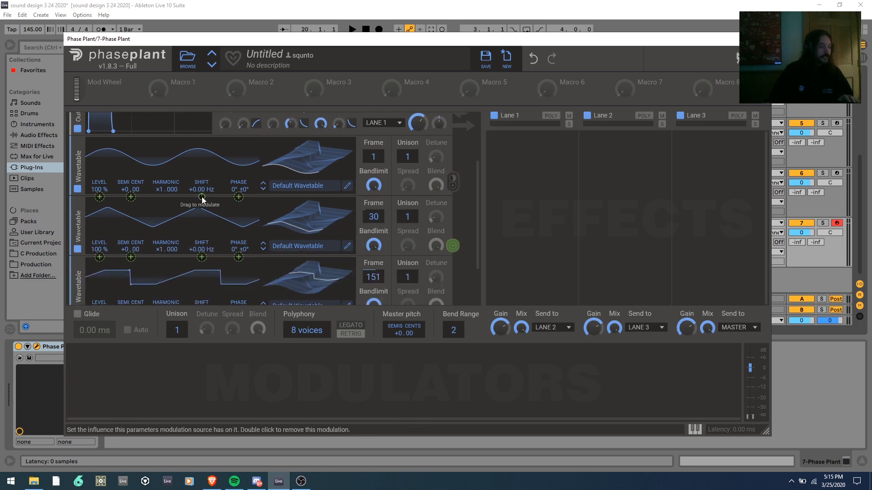
mouse_move(203, 200)
mouse_down()
mouse_move(203, 190)
mouse_move(202, 199)
mouse_up()
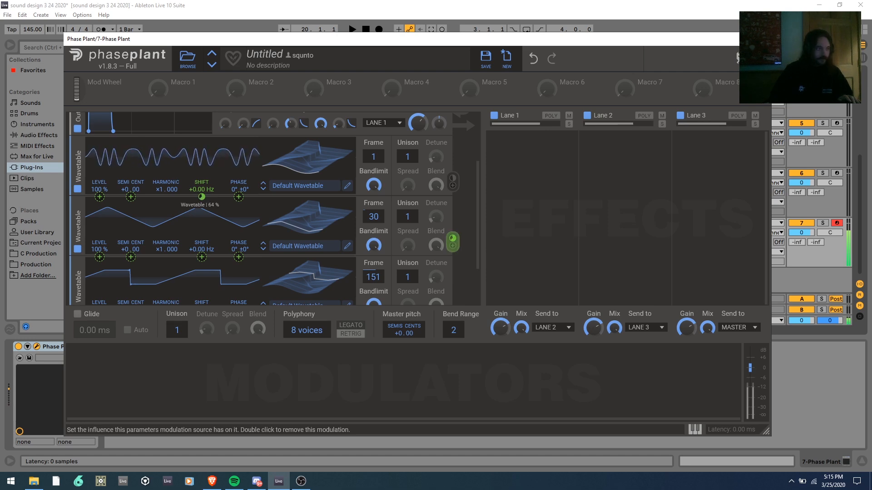
double_click(202, 197)
scroll(202, 210, up, 3)
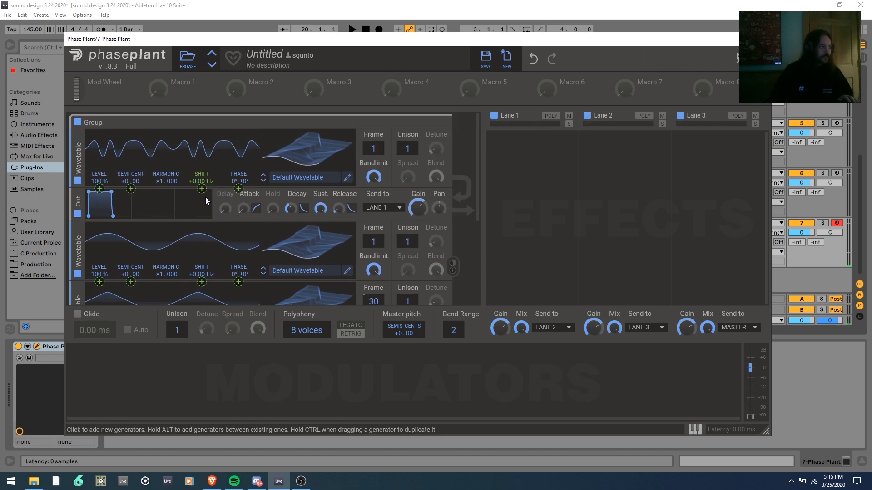
click(462, 255)
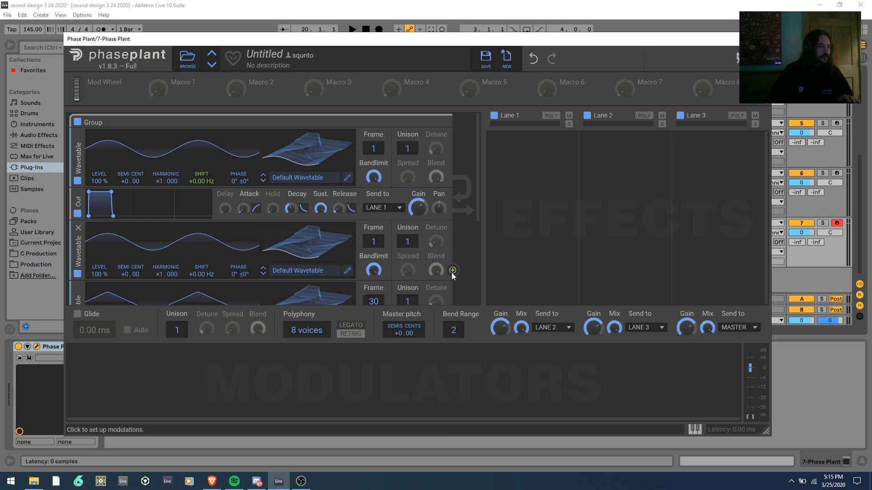
Chain the generators through phase modulation: the second into the first, the third into the second, and the fourth into the third.
click(452, 271)
click(238, 189)
scroll(473, 263, down, 3)
click(473, 264)
click(454, 245)
drag(239, 197, 239, 168)
scroll(367, 259, down, 3)
click(454, 245)
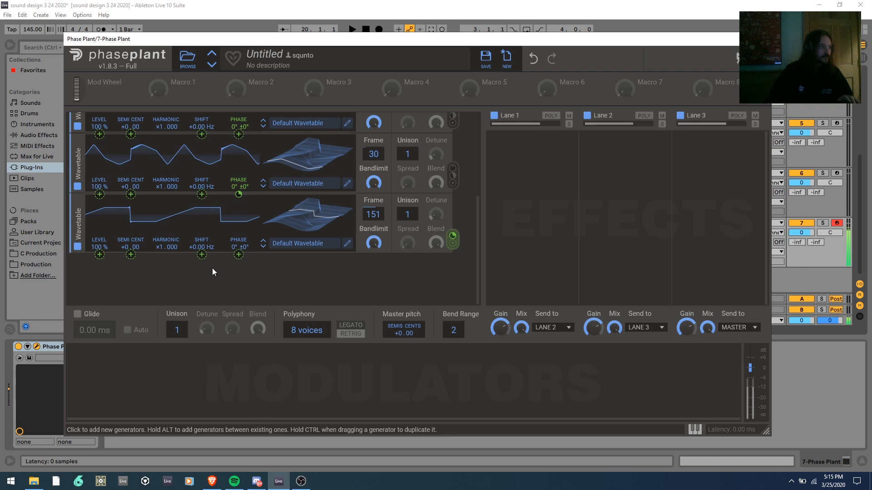
Set the second generator's harmonic to ×11 and the phase modulation amounts of the third to 58% and the fourth to 52%.
scroll(152, 200, up, 3)
drag(159, 211, 159, 182)
scroll(319, 232, down, 3)
drag(453, 175, 452, 168)
mouse_move(453, 236)
mouse_down()
mouse_move(453, 215)
mouse_move(453, 236)
mouse_up()
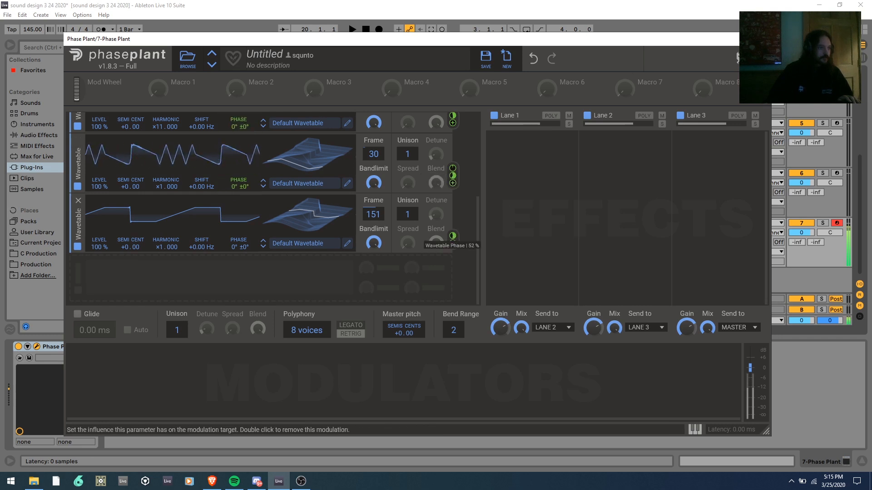
Raise the second generator's phase modulation amount to 51% and remove the extra modulation from the third generator's output.
scroll(456, 219, up, 3)
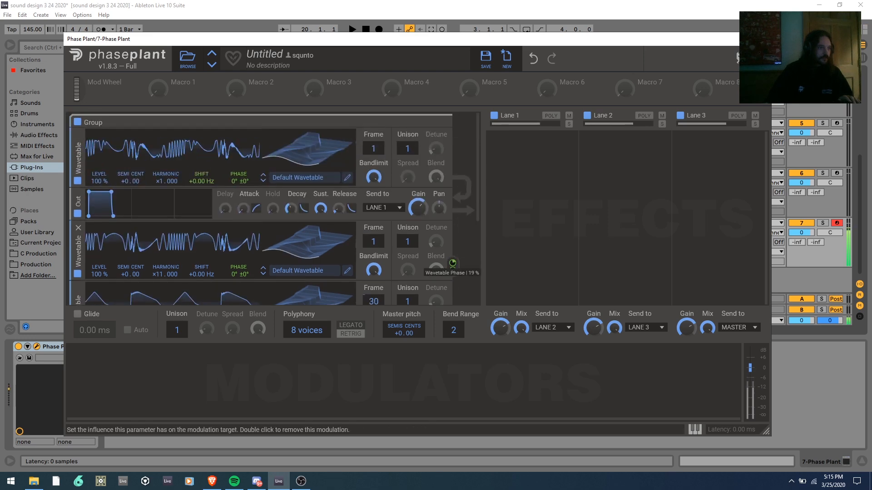
scroll(454, 255, down, 2)
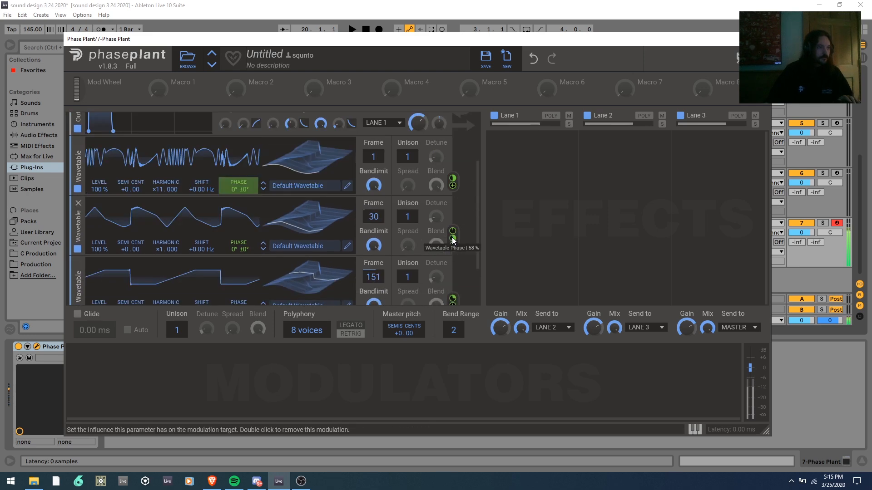
double_click(453, 230)
mouse_move(453, 238)
mouse_down()
mouse_move(452, 252)
mouse_move(452, 223)
mouse_move(452, 233)
mouse_up()
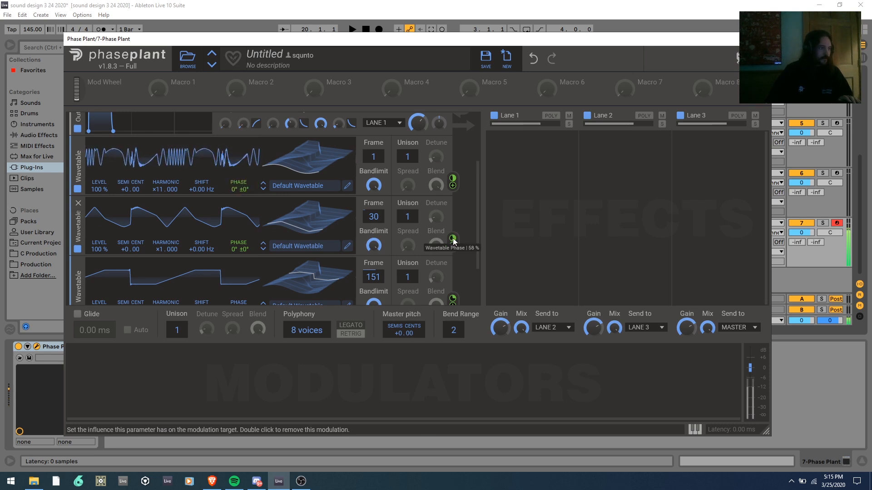
Remove all modulations between the generators and reset the lower ones to frame 1 and harmonic ×1.000.
scroll(456, 272, down, 2)
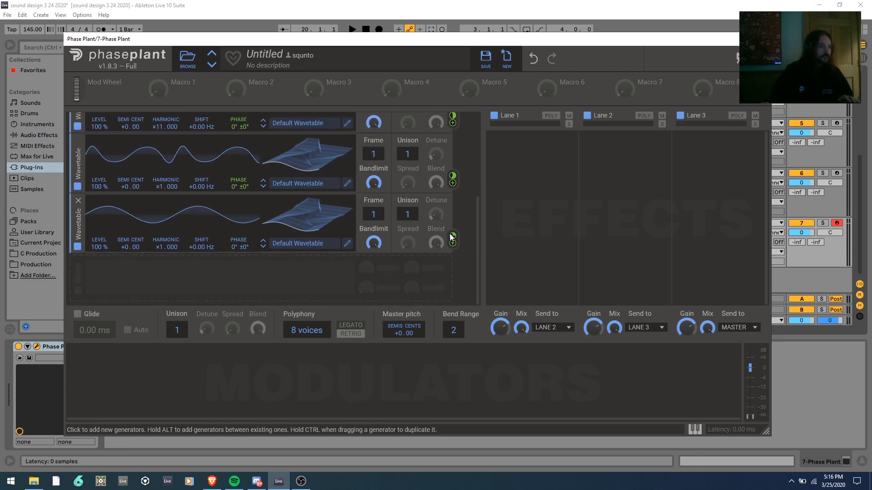
scroll(453, 177, up, 2)
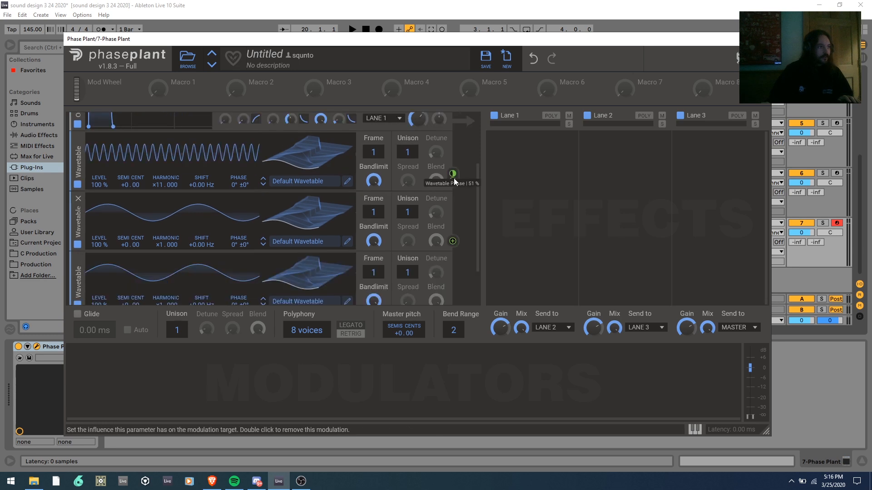
scroll(453, 177, up, 1)
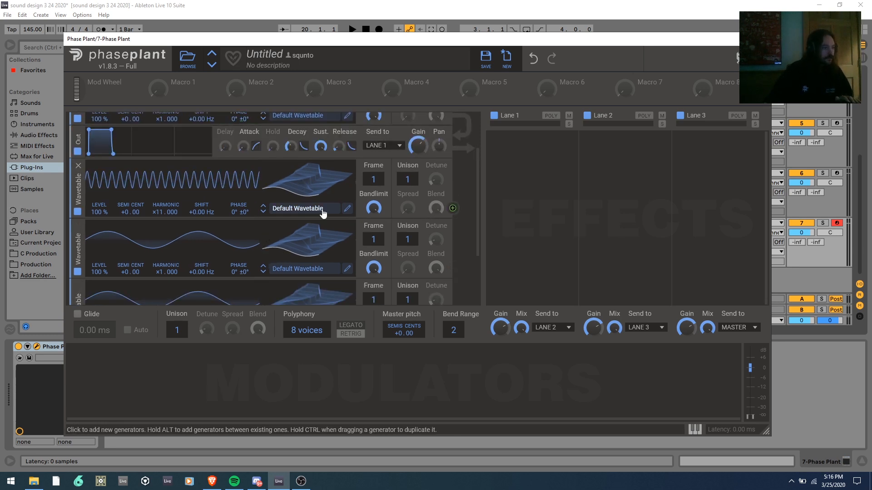
scroll(465, 185, up, 3)
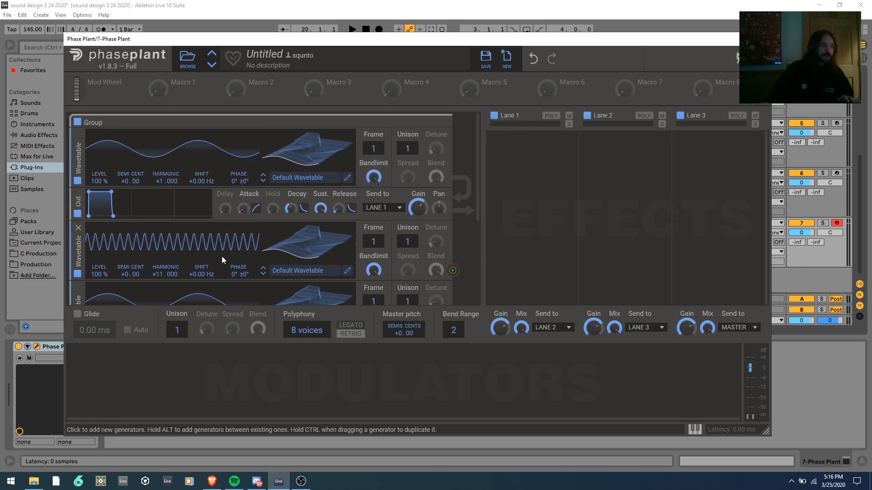
double_click(166, 273)
scroll(189, 265, down, 6)
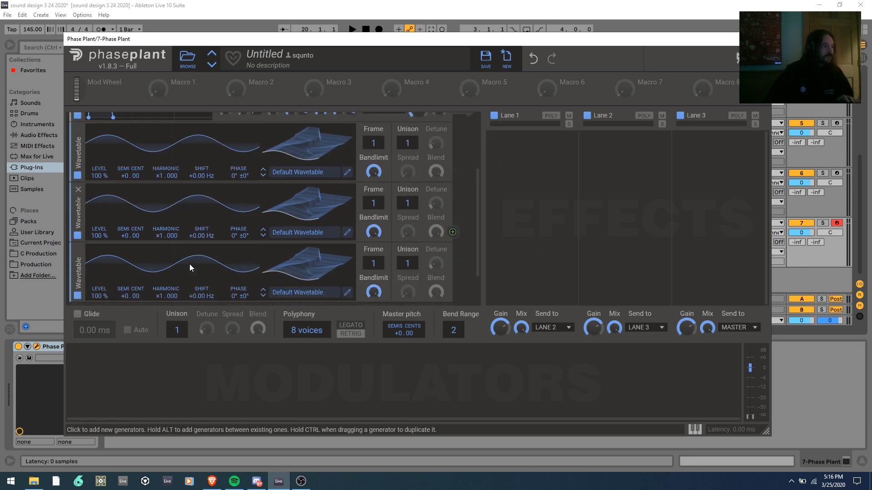
Try modulating the first generator's phase with the second generator at up to 74%, and remove that modulation.
scroll(144, 276, up, 1)
scroll(155, 269, up, 3)
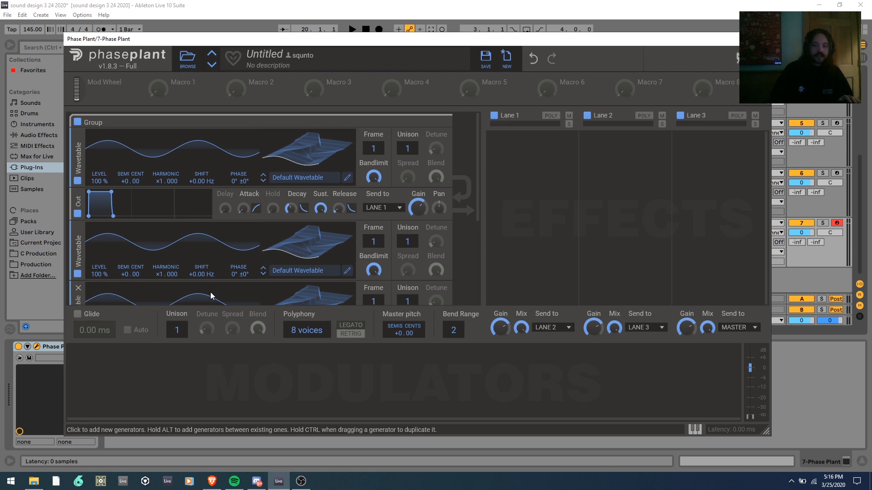
scroll(211, 294, down, 2)
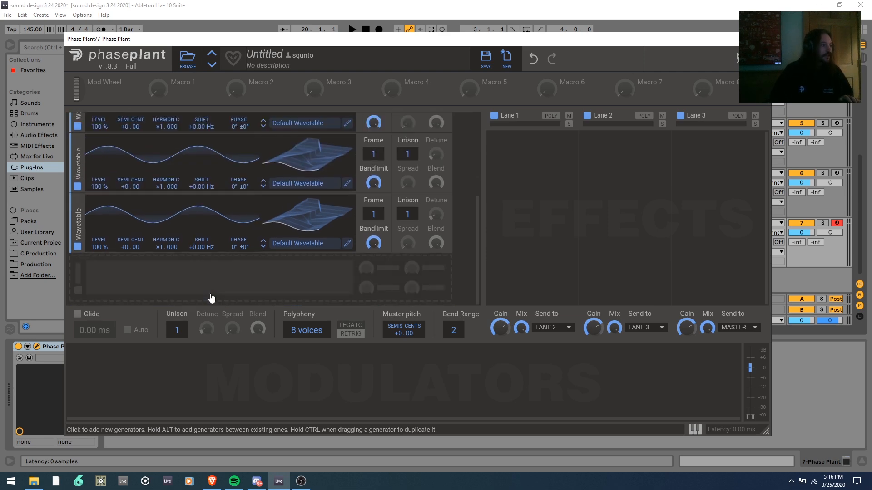
scroll(432, 222, up, 2)
scroll(432, 227, down, 4)
scroll(430, 241, up, 3)
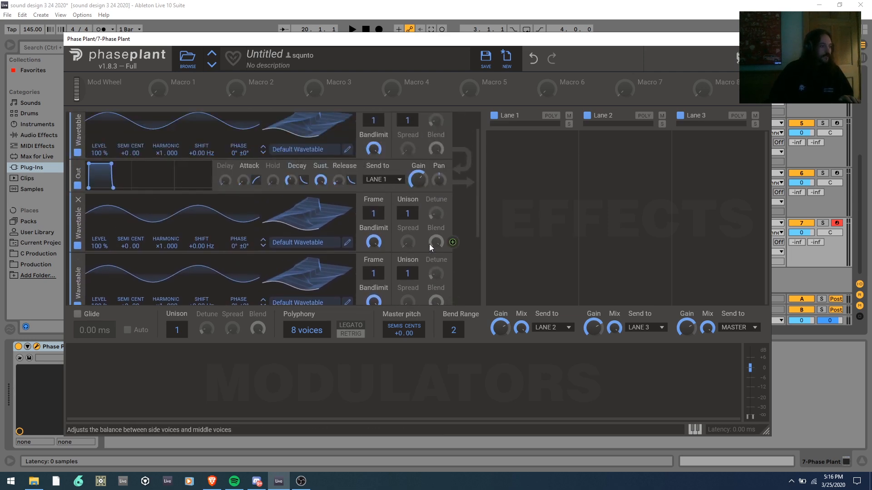
drag(451, 243, 237, 137)
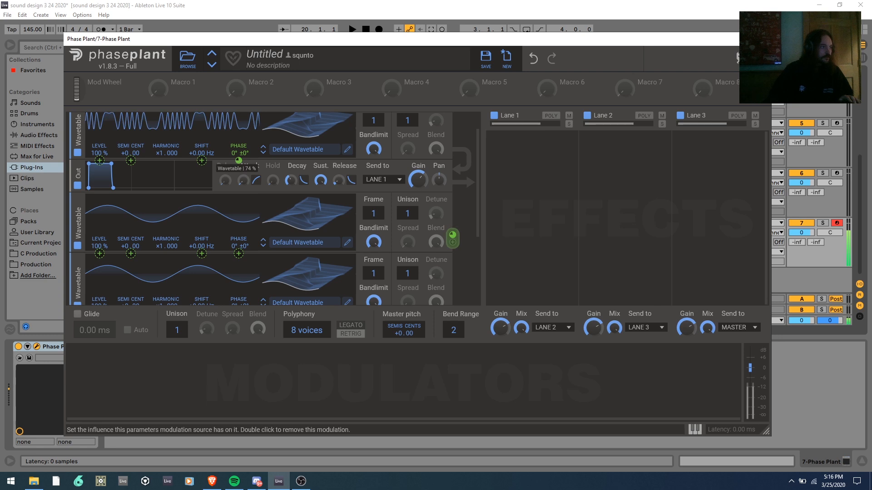
double_click(238, 160)
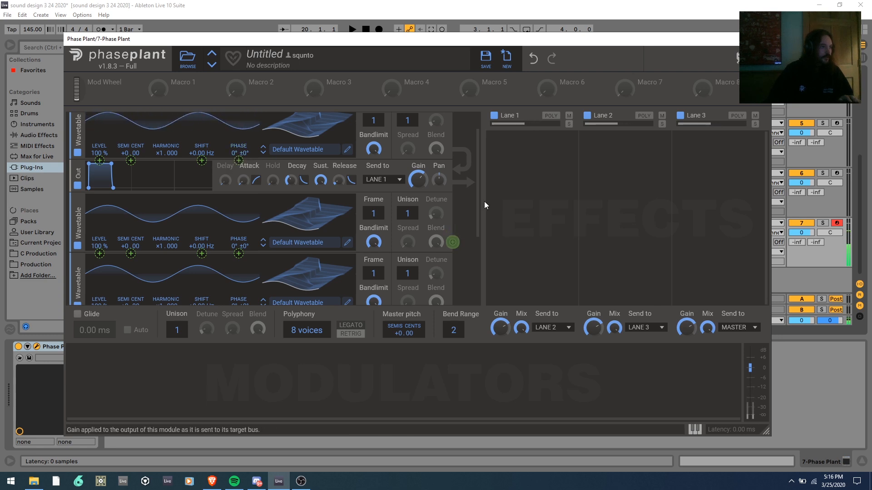
click(529, 228)
Route the second generator to the first's phase at 22%, inspect the phase offset's modulation, and remove it.
scroll(473, 254, down, 2)
scroll(452, 263, up, 2)
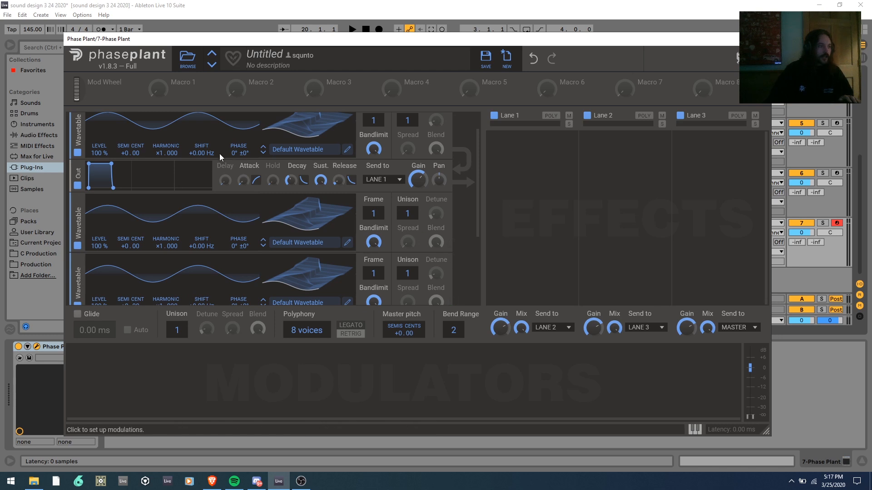
drag(452, 242, 239, 145)
click(239, 160)
right_click(240, 162)
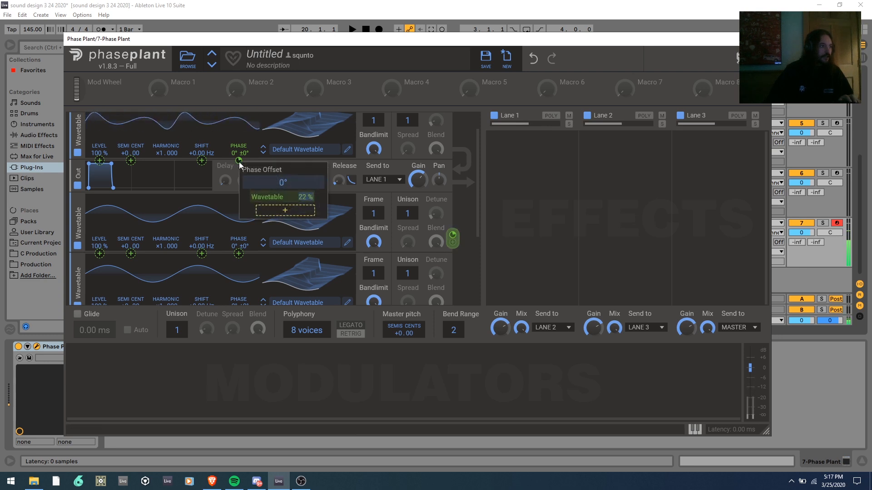
click(448, 221)
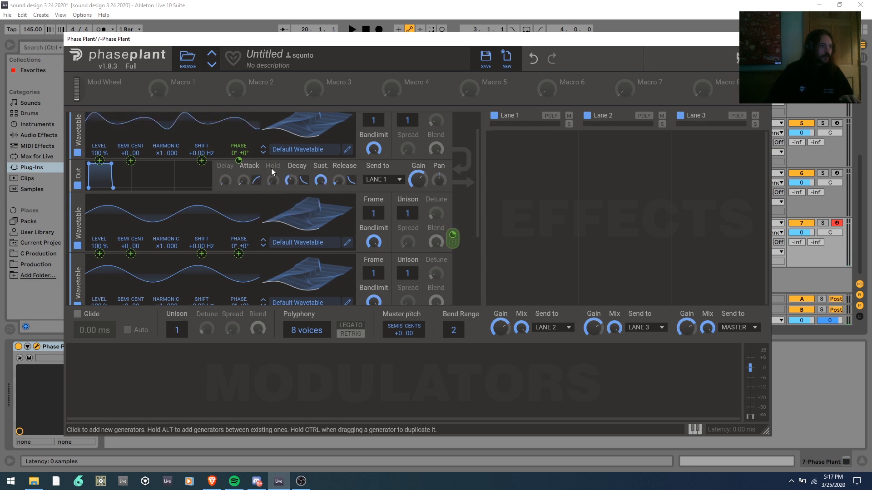
double_click(239, 161)
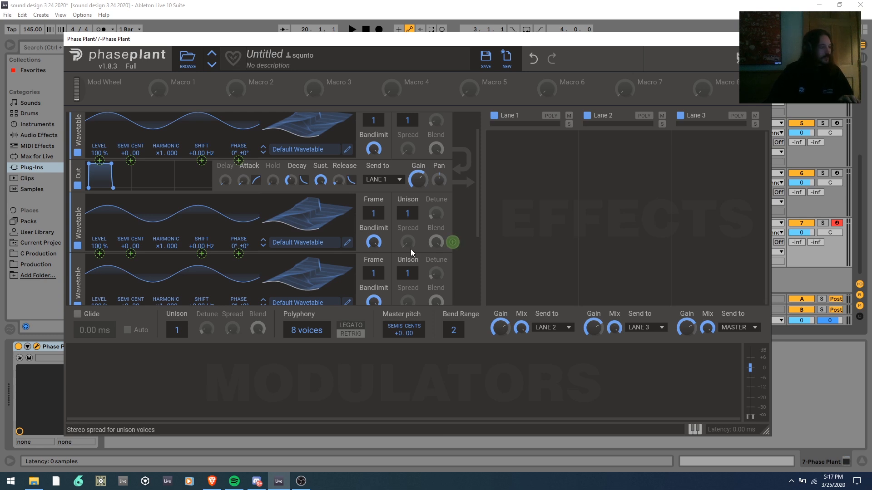
Modulate the first wavetable generator's phase with the second generator's output at about half strength.
scroll(376, 280, up, 2)
scroll(205, 214, down, 1)
scroll(205, 212, down, 3)
scroll(452, 211, up, 3)
scroll(452, 211, up, 2)
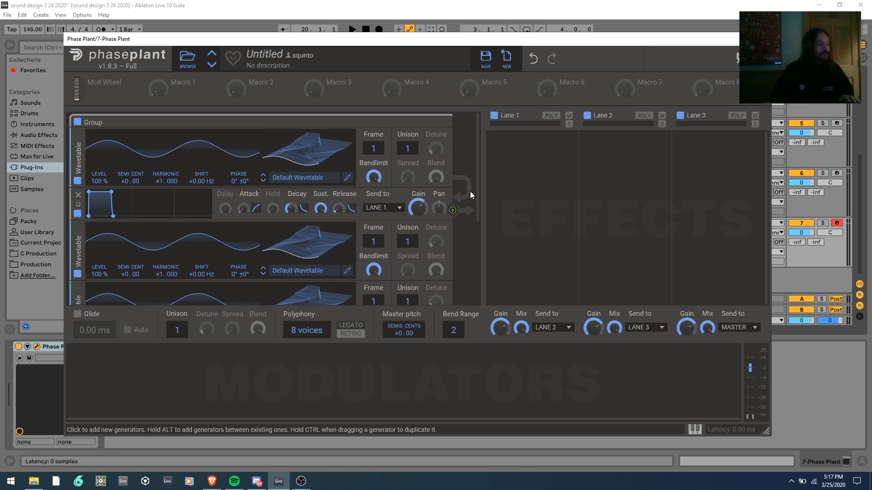
scroll(469, 192, down, 1)
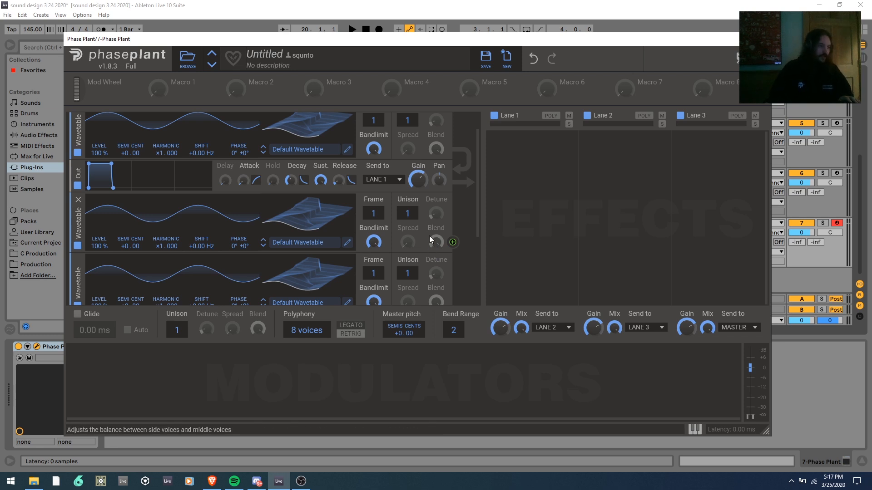
scroll(453, 222, down, 1)
click(453, 216)
scroll(456, 237, up, 2)
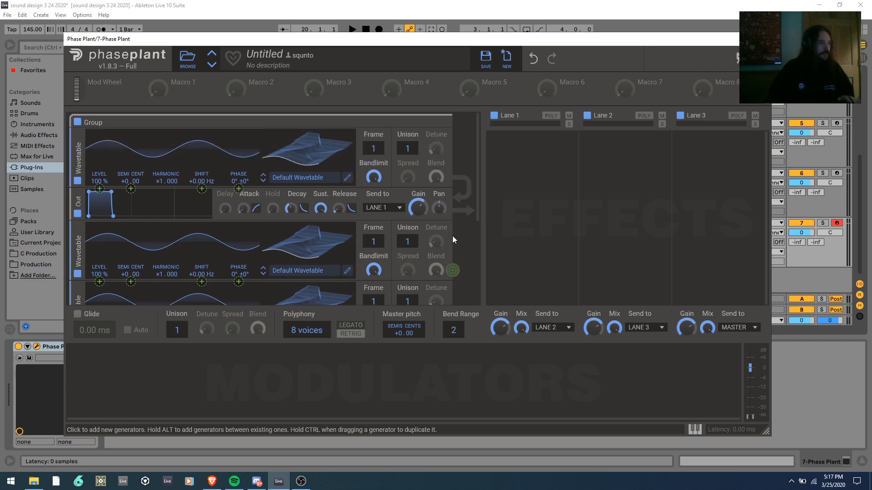
drag(238, 188, 238, 146)
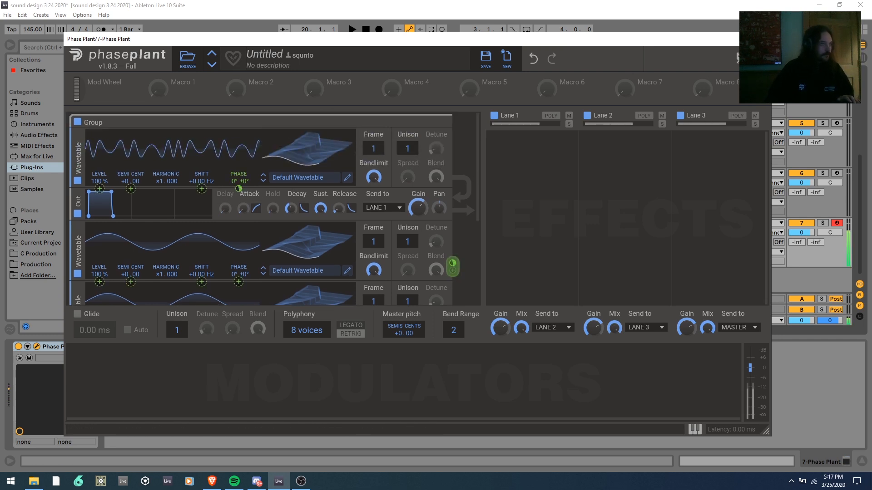
Switch to the Operator track, turn off oscillators C and D, and lower oscillator B's level to -inf dB.
click(761, 39)
click(736, 131)
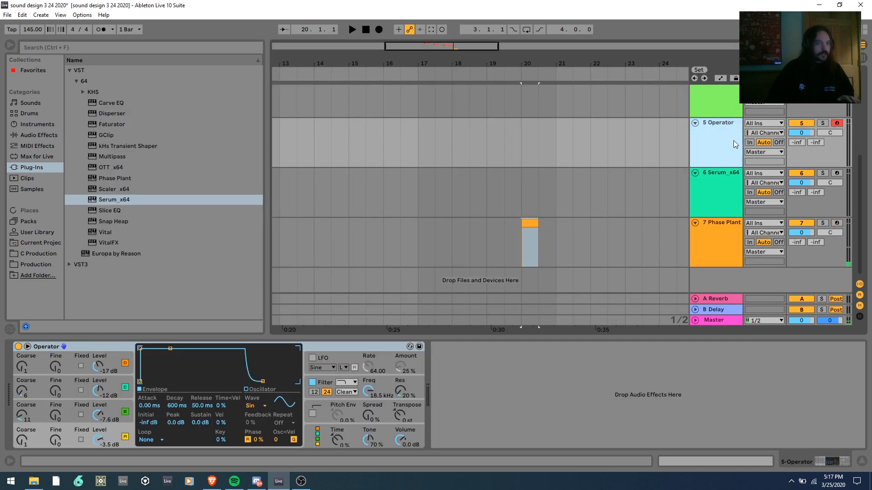
click(125, 387)
click(126, 363)
drag(98, 415, 98, 454)
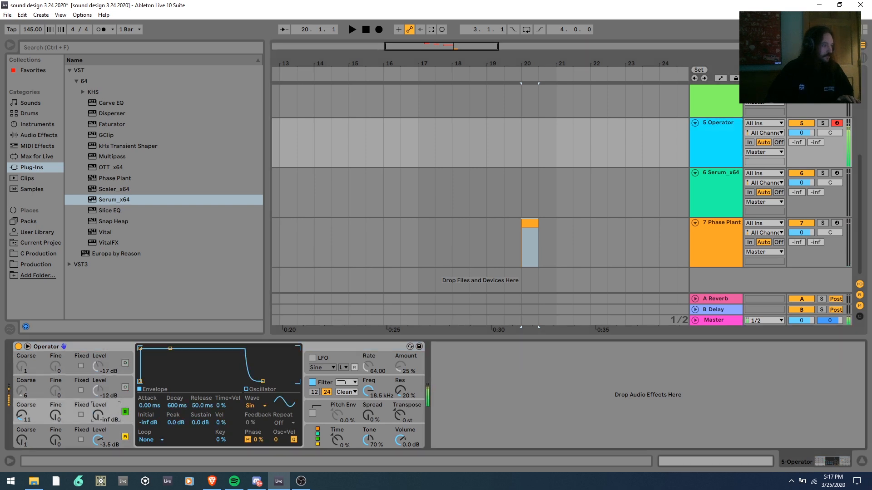
Lower the coarse tuning of Operator's oscillator B, then switch to the armed Serum track and open Serum's window.
drag(28, 418, 28, 454)
click(723, 148)
scroll(722, 148, up, 3)
click(723, 219)
click(837, 208)
click(39, 346)
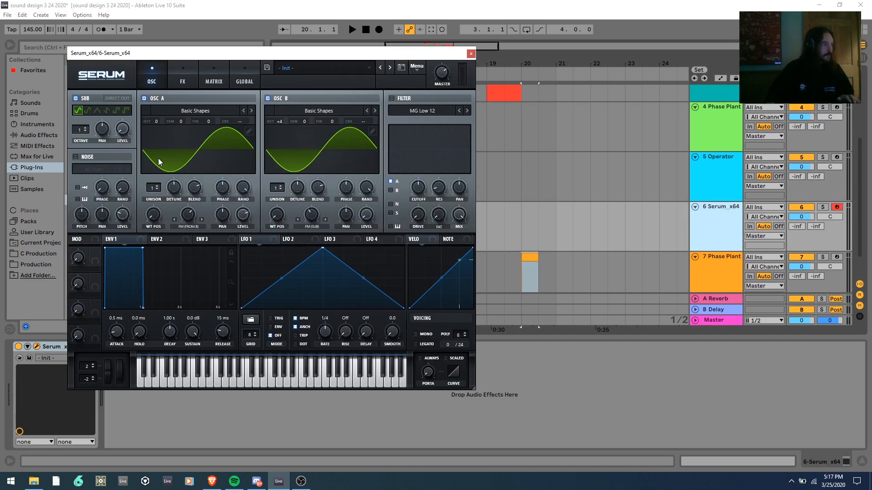
Set oscillator B's octave to +1 and try FM (From B) warp amounts on oscillator A, resetting the warp to 0%.
mouse_move(277, 122)
mouse_down()
mouse_move(277, 134)
mouse_move(285, 115)
mouse_up()
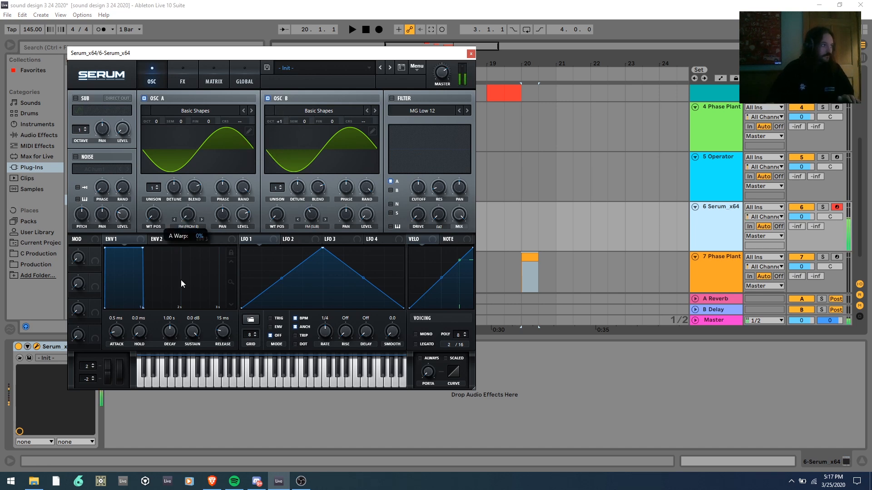
mouse_move(178, 267)
mouse_down()
mouse_move(192, 200)
mouse_move(189, 270)
mouse_up()
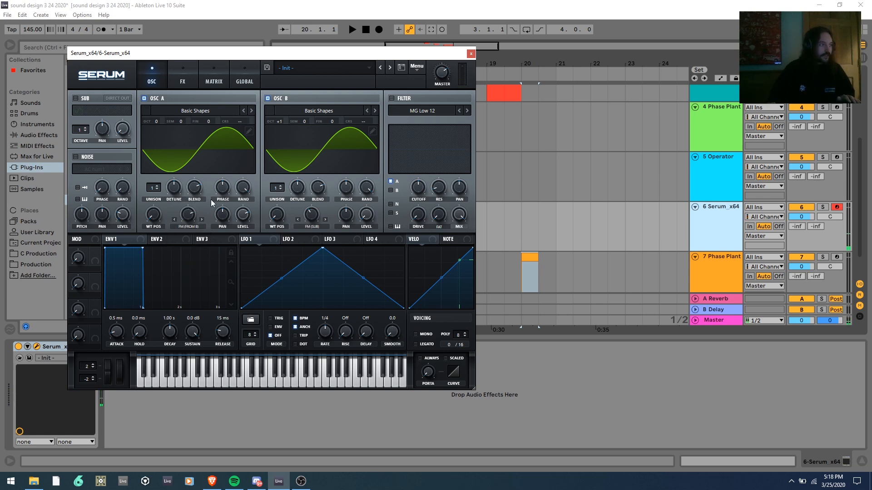
text(0)
key(Return)
mouse_move(188, 218)
mouse_down()
mouse_move(176, 331)
mouse_move(186, 225)
mouse_up()
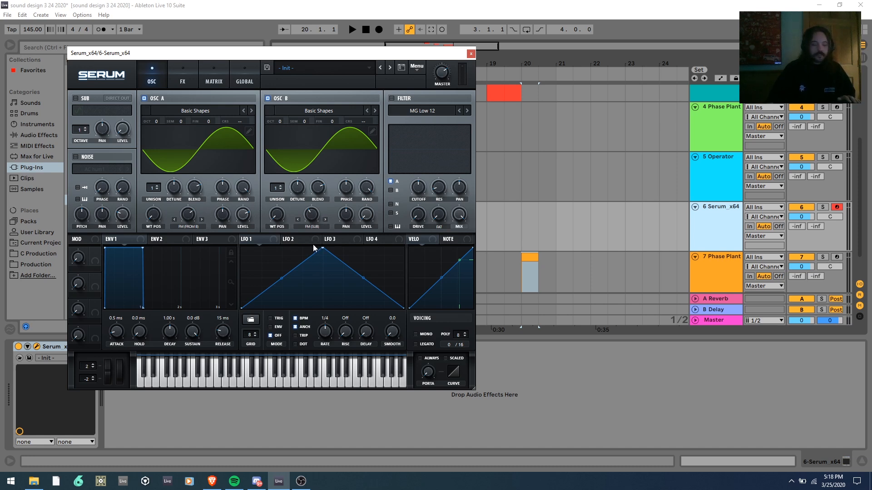
Close Serum, reopen Phase Plant on track 7, and adjust the second generator's modulation of the first generator's phase.
click(470, 54)
scroll(701, 251, down, 1)
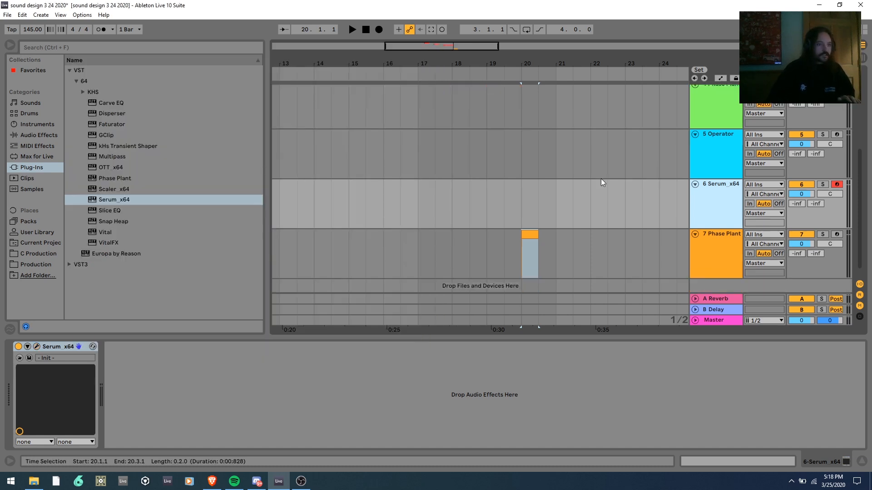
click(701, 251)
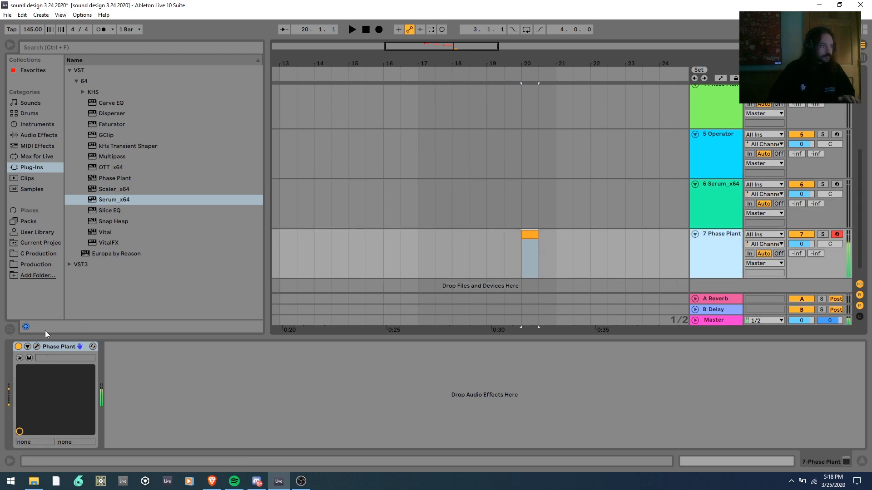
click(37, 347)
mouse_move(238, 188)
mouse_down()
mouse_move(238, 200)
mouse_move(238, 187)
mouse_up()
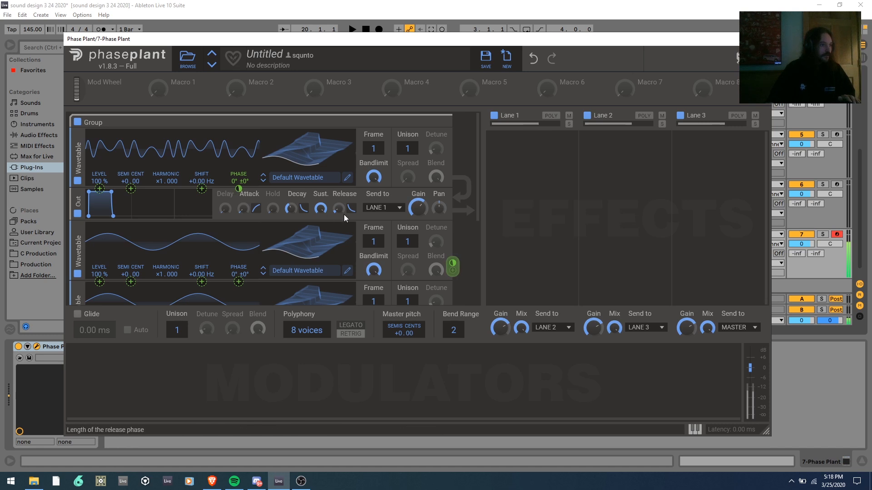
Modulate the second wavetable generator's phase with the third generator's output and raise the modulation amount.
scroll(344, 214, down, 3)
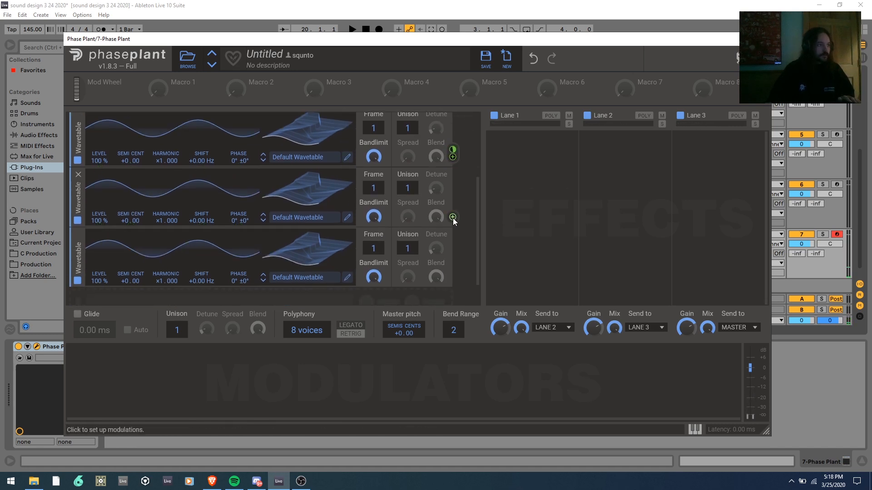
drag(453, 217, 239, 158)
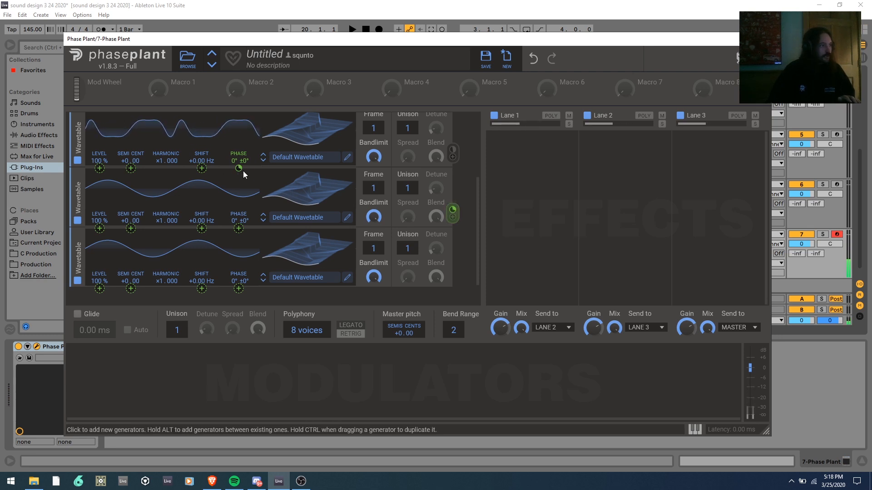
scroll(241, 167, up, 2)
drag(239, 225, 238, 206)
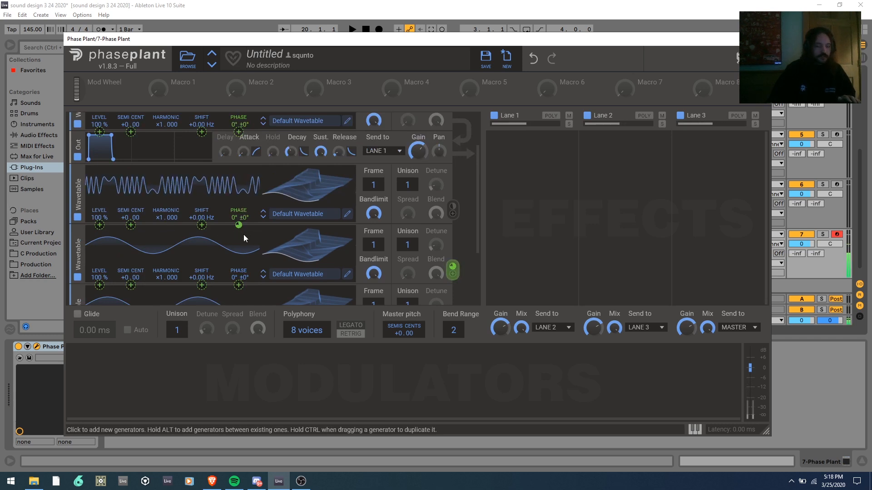
scroll(314, 243, down, 1)
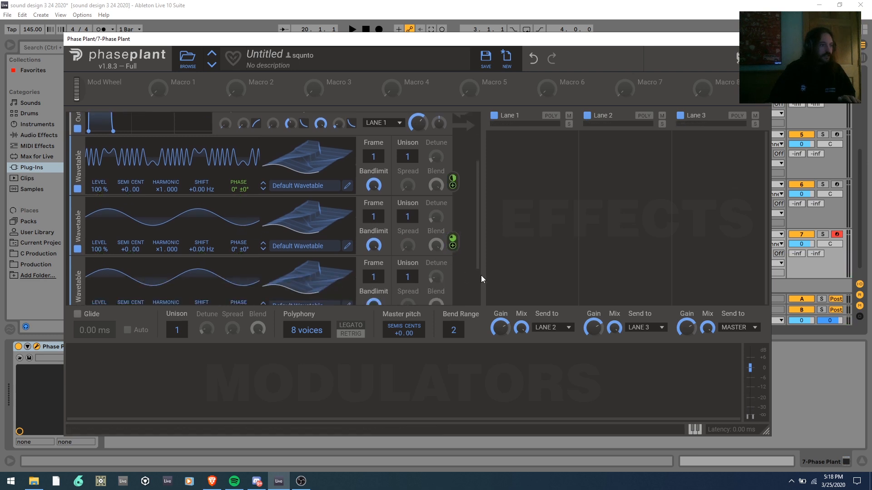
Try modulating the third generator's phase with the fourth generator at 52%, and remove that modulation.
scroll(478, 274, down, 2)
mouse_move(239, 199)
mouse_down()
mouse_move(238, 213)
mouse_move(239, 197)
mouse_up()
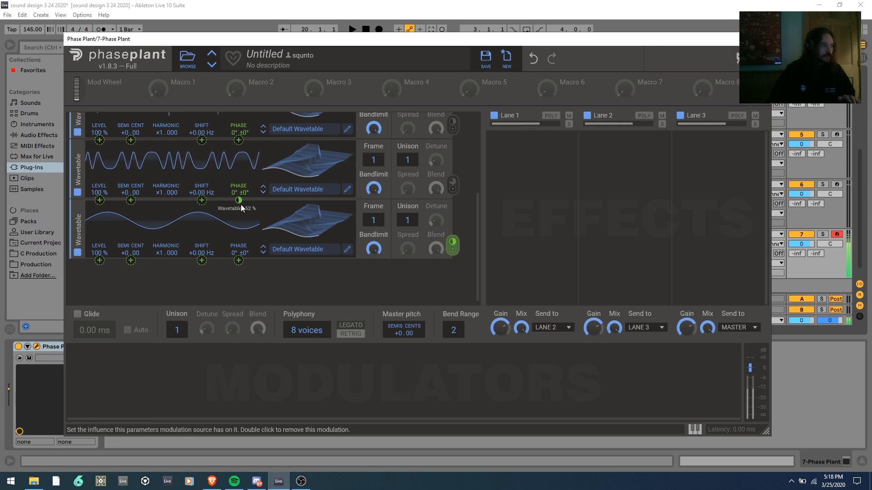
double_click(240, 201)
Reduce the second generator's modulation of the first's phase to 37% and lower the third generator's modulation of the second's phase.
scroll(241, 211, up, 2)
click(459, 212)
drag(453, 207, 453, 219)
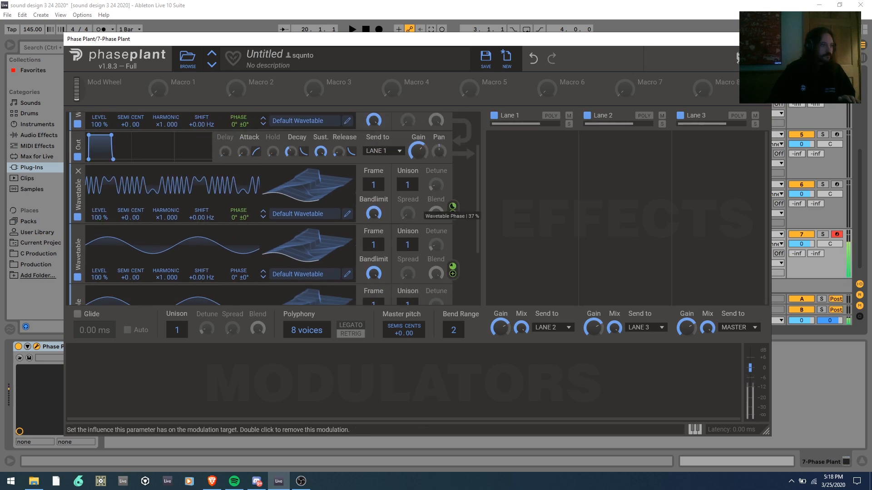
drag(453, 264, 453, 275)
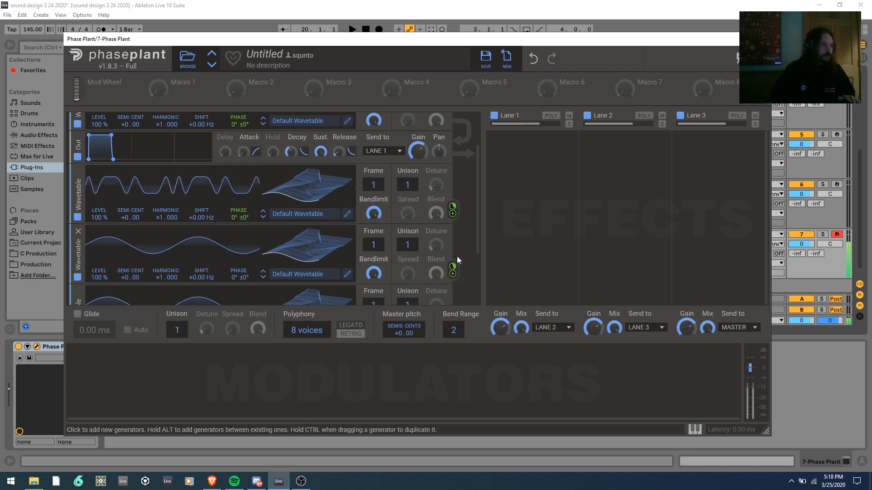
Modulate the third generator's phase with the fourth generator's output at about half strength.
scroll(458, 263, down, 3)
click(450, 250)
drag(239, 201, 239, 184)
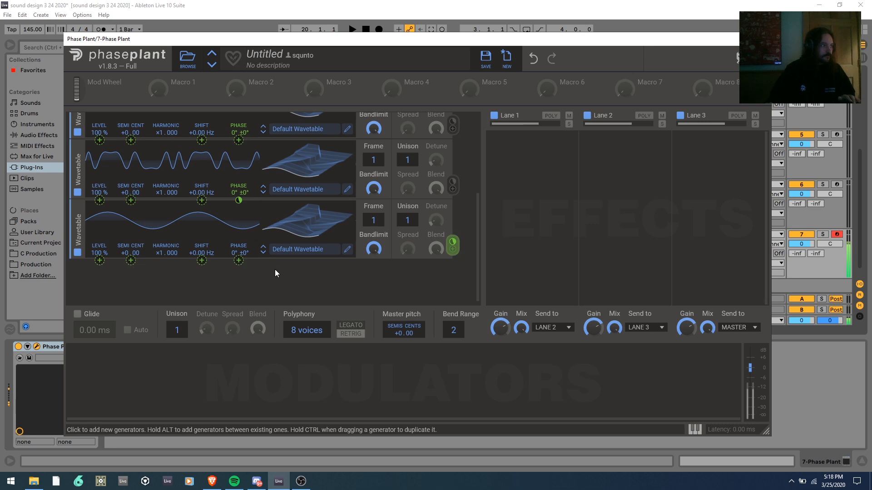
Set the harmonic multiplier to ×12 on the second generator and ×2 on the third generator.
scroll(275, 270, up, 5)
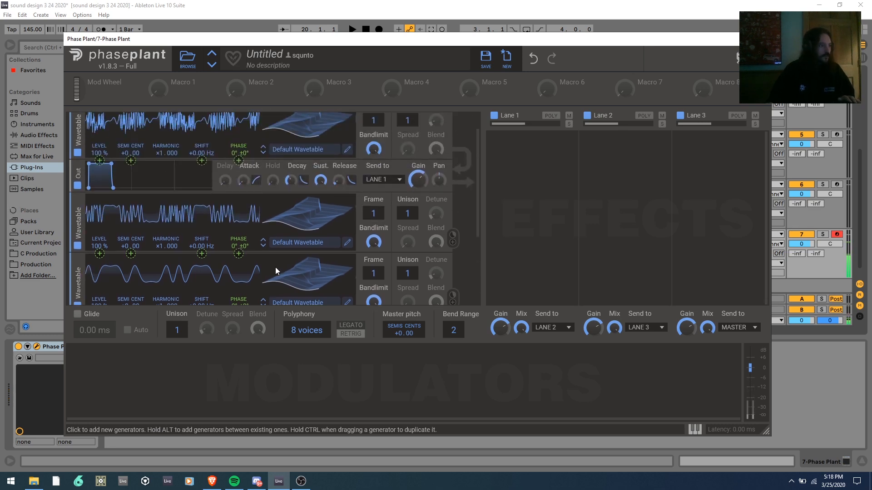
scroll(440, 235, down, 3)
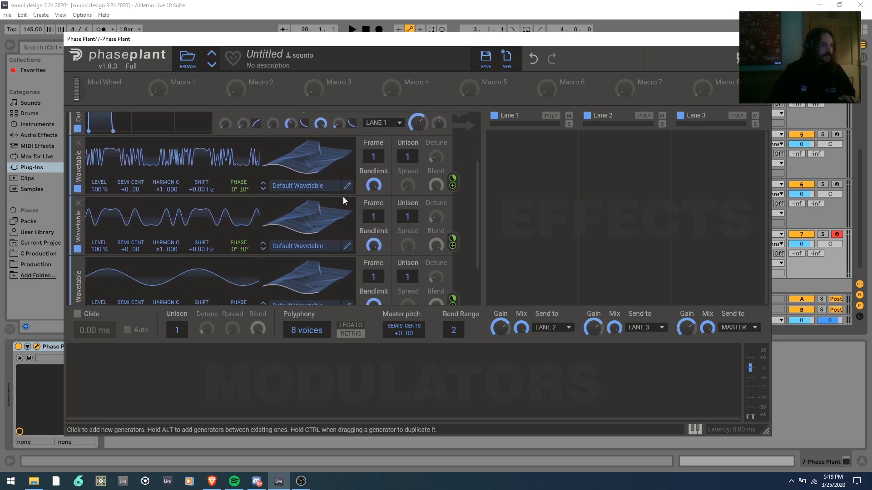
scroll(315, 208, down, 2)
scroll(173, 225, up, 5)
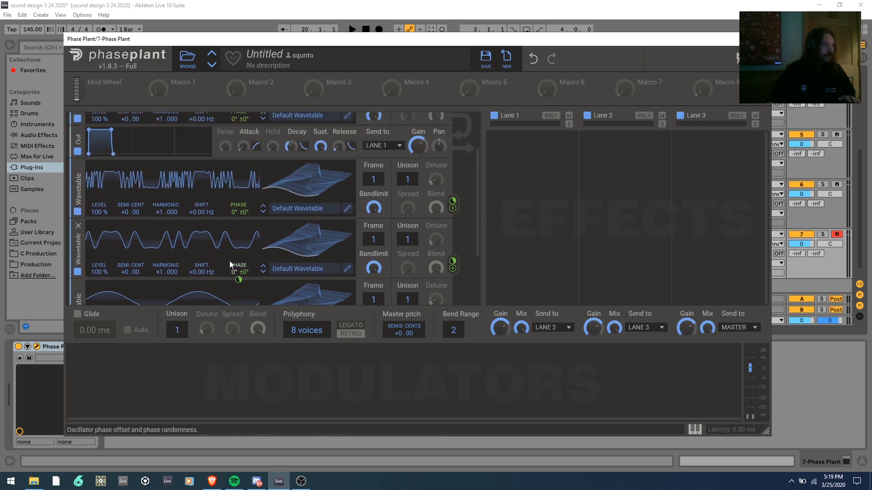
scroll(205, 239, down, 2)
drag(157, 211, 156, 171)
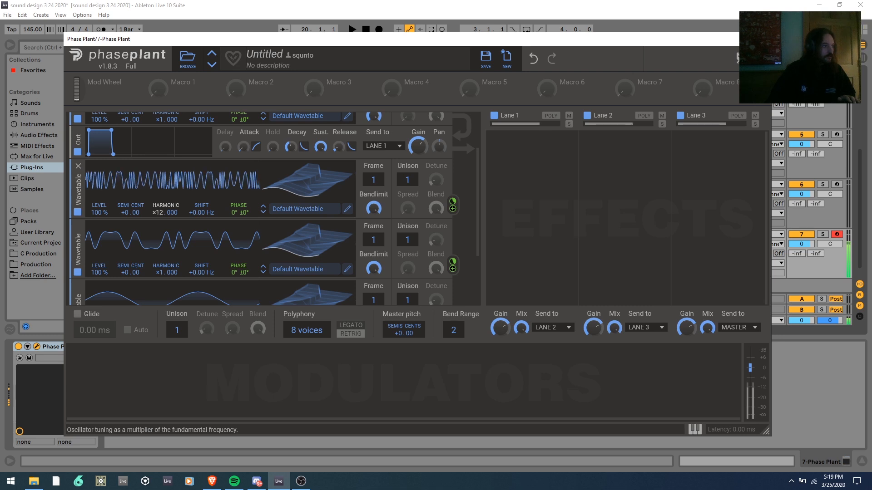
drag(161, 272, 161, 267)
Try other wavetable frames, using frame 14 on the second generator and frame 10 on the third.
scroll(159, 275, down, 2)
mouse_move(312, 249)
mouse_down()
mouse_move(312, 197)
mouse_move(312, 250)
mouse_up()
mouse_move(309, 195)
mouse_down()
mouse_move(311, 148)
mouse_move(309, 187)
mouse_up()
scroll(311, 205, up, 2)
scroll(301, 200, down, 1)
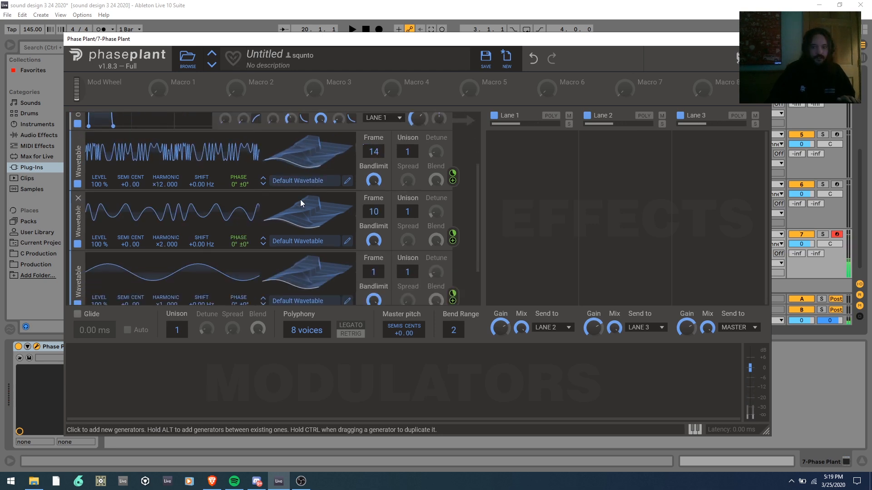
scroll(219, 184, down, 2)
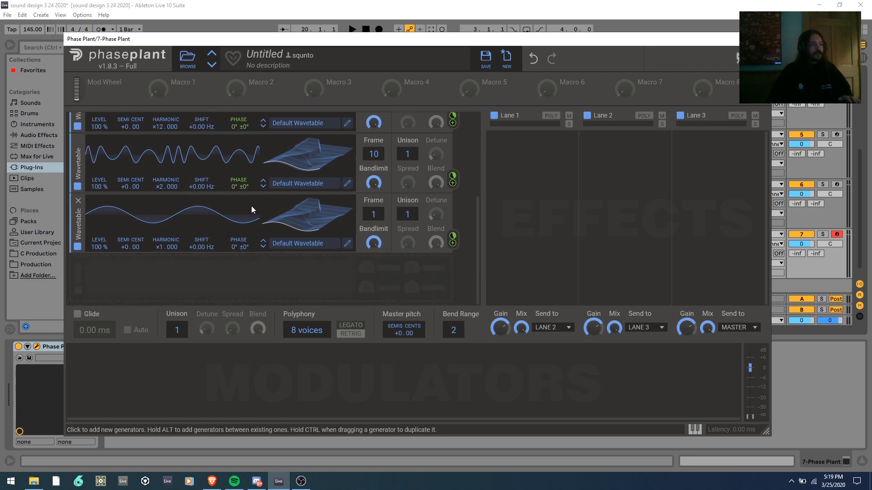
scroll(246, 222, up, 1)
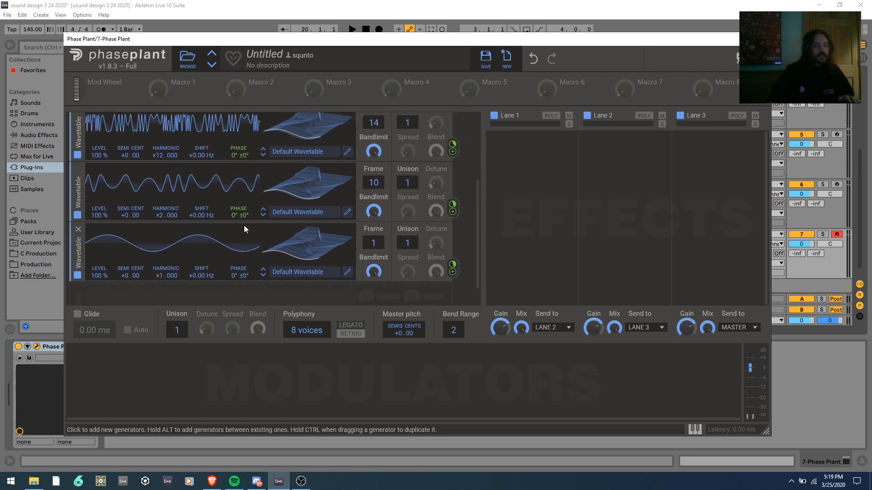
Return the wavetable frames of the third and second generators to 1.
mouse_move(373, 182)
mouse_down()
mouse_move(373, 87)
mouse_move(374, 186)
mouse_up()
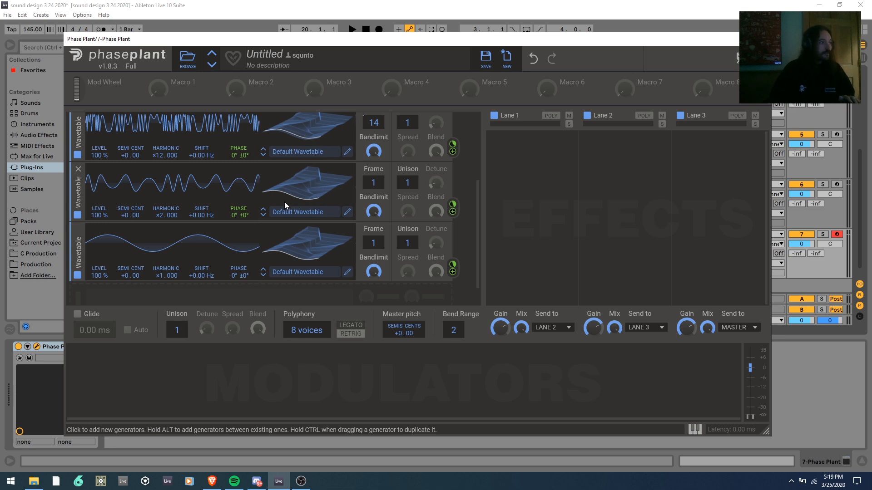
scroll(285, 202, up, 2)
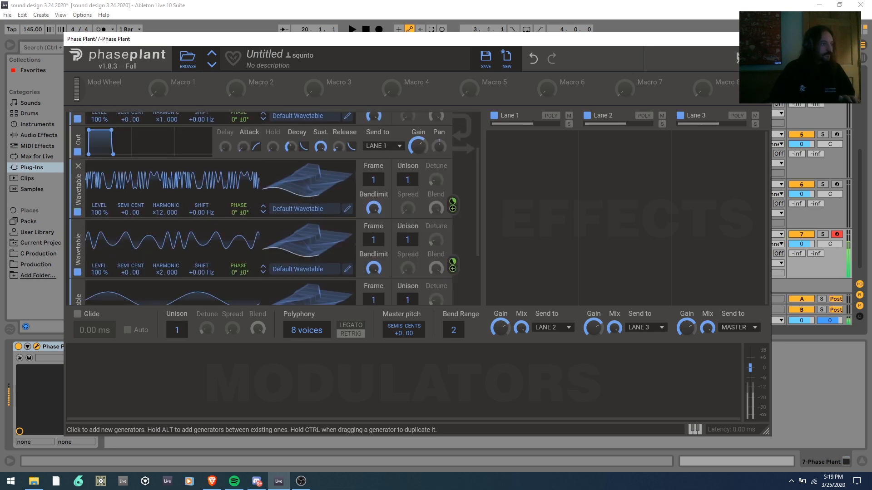
drag(373, 179, 309, 192)
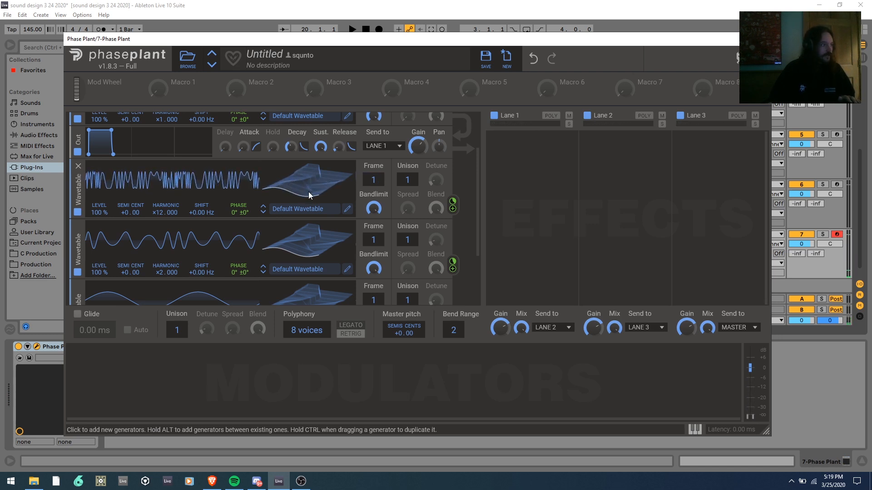
Set the fourth generator's harmonic to ×2 and its modulation of the third generator's phase to 39%.
scroll(303, 201, down, 3)
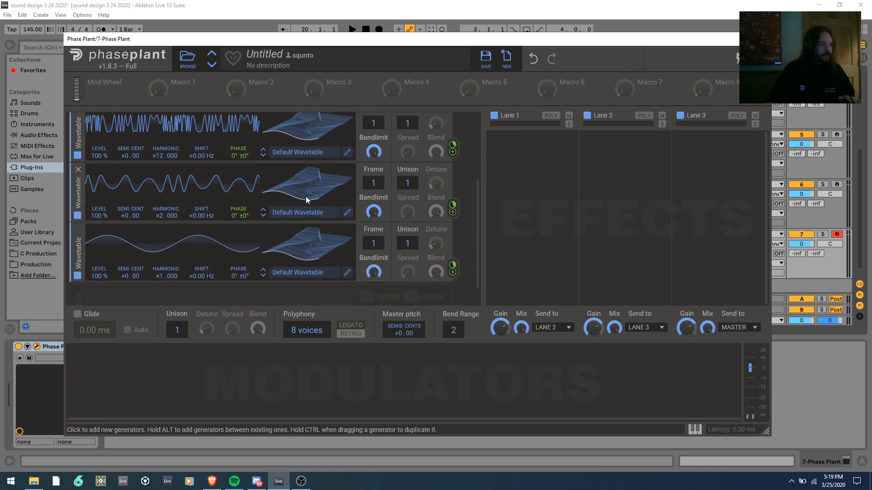
scroll(282, 224, up, 3)
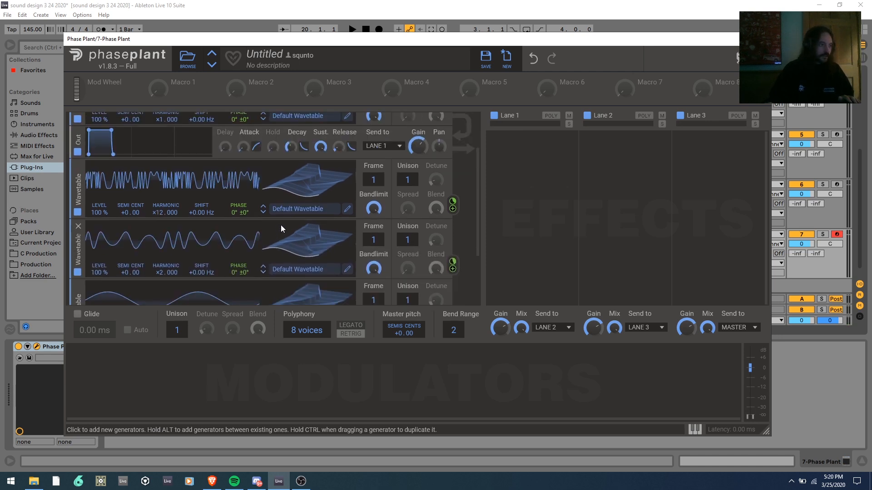
scroll(217, 224, down, 2)
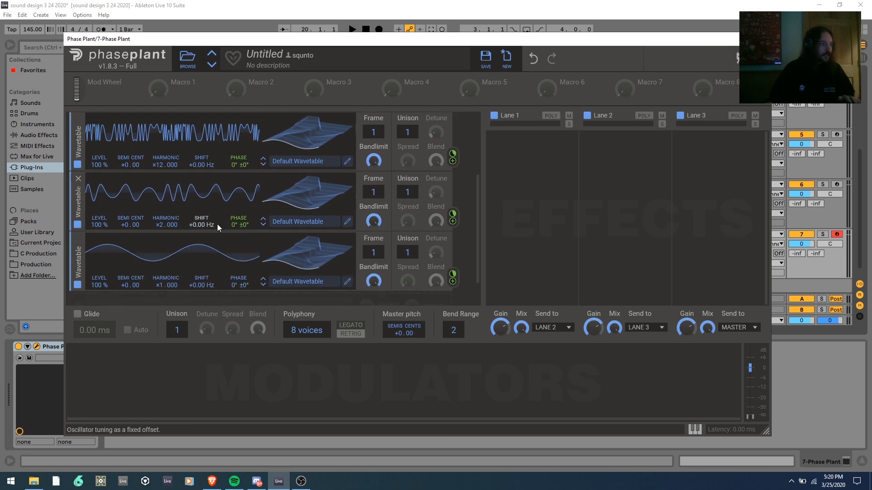
scroll(201, 221, up, 2)
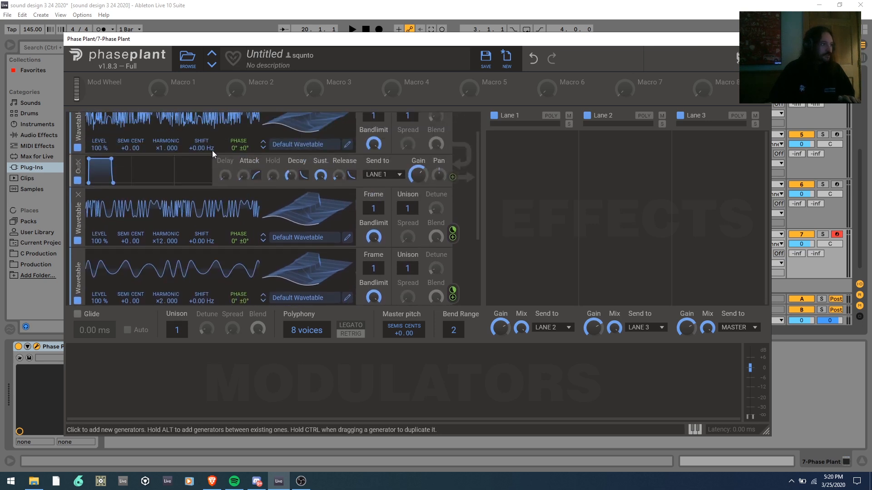
scroll(199, 186, down, 4)
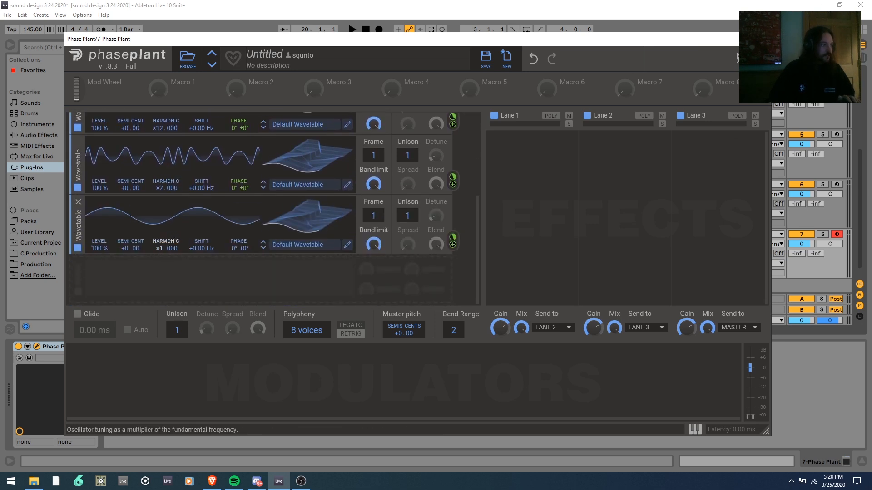
drag(157, 249, 157, 244)
mouse_move(452, 237)
mouse_down()
mouse_move(453, 275)
mouse_move(453, 251)
mouse_up()
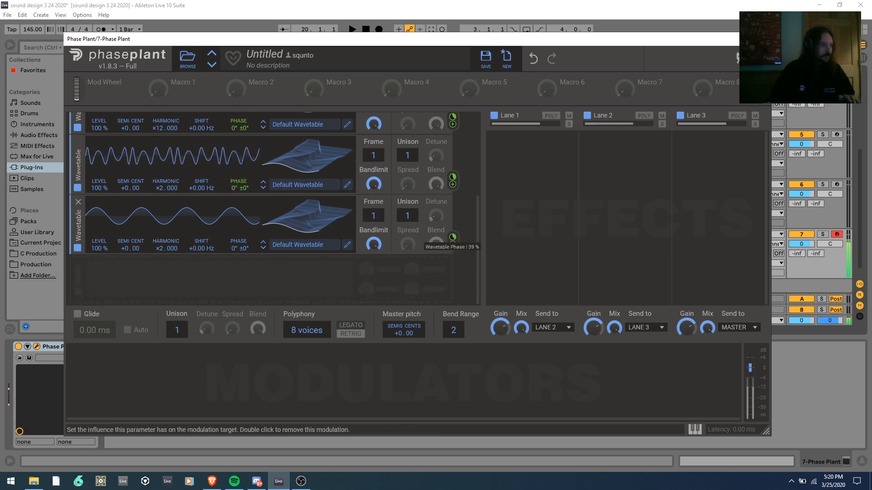
Try higher harmonic multipliers, using ×29 on the second generator and ×8 on the third.
drag(157, 187, 157, 192)
scroll(157, 187, up, 1)
drag(160, 157, 160, 104)
drag(161, 221, 161, 197)
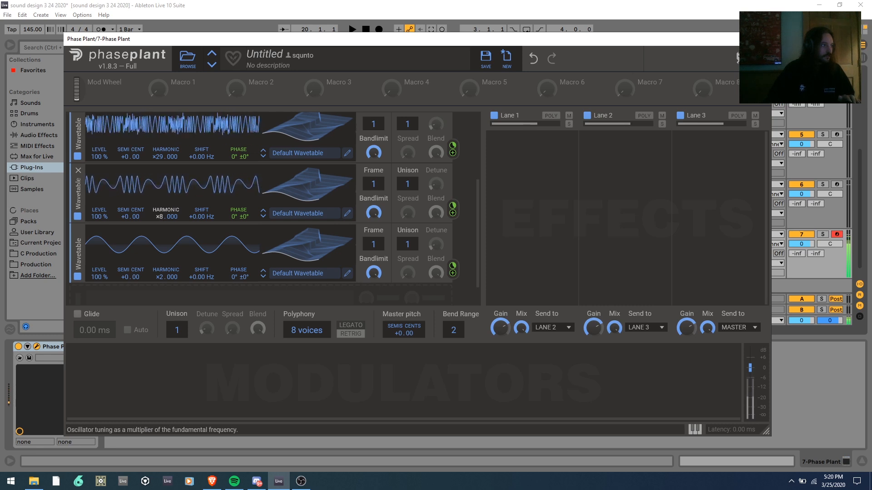
Raise the second generator's harmonic to ×55 and reset the third and fourth generators' harmonics to ×1.
scroll(160, 220, up, 3)
drag(154, 241, 154, 219)
scroll(154, 241, down, 3)
double_click(162, 218)
double_click(160, 276)
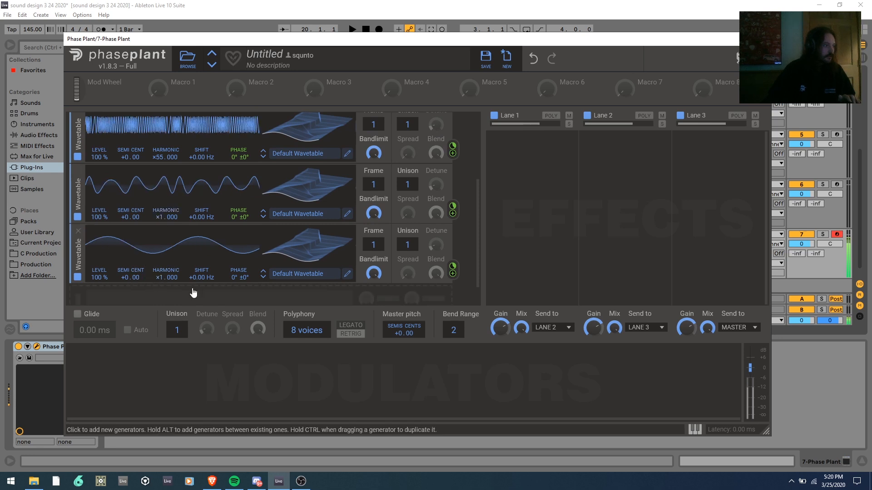
Set the second generator's harmonic to ×15 and frame to 9, and raise the third generator's harmonic to ×3.
drag(167, 217, 167, 213)
scroll(168, 217, up, 1)
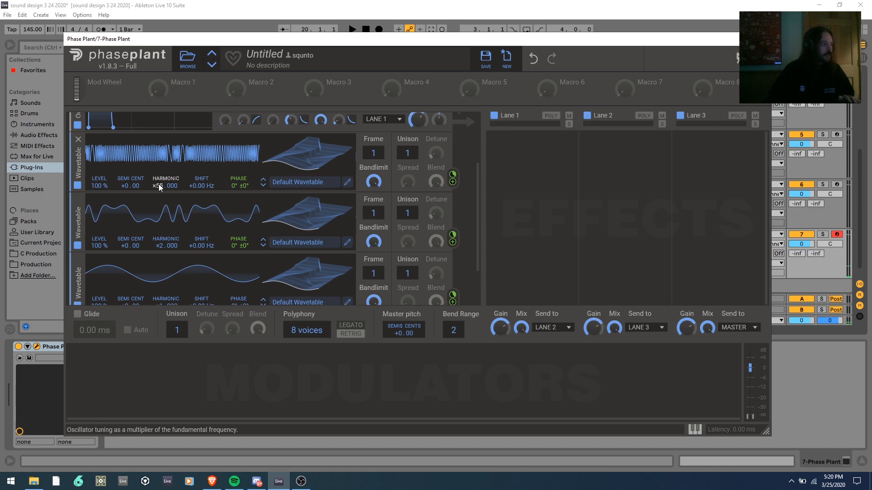
scroll(280, 193, down, 1)
scroll(280, 192, up, 2)
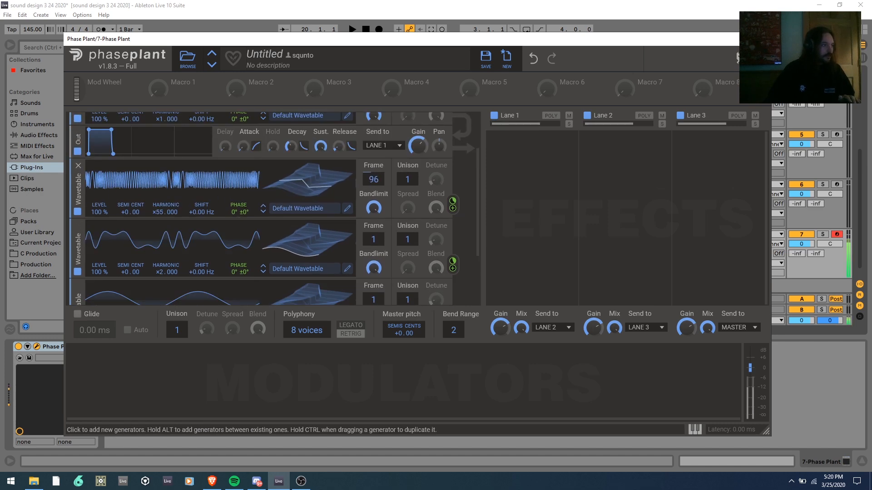
drag(166, 212, 165, 260)
Set the second generator's phase modulation amount to 49% and reduce the fourth generator's phase modulation of the third to 4%.
scroll(165, 263, down, 3)
drag(453, 236, 452, 227)
drag(453, 175, 452, 208)
scroll(449, 187, up, 3)
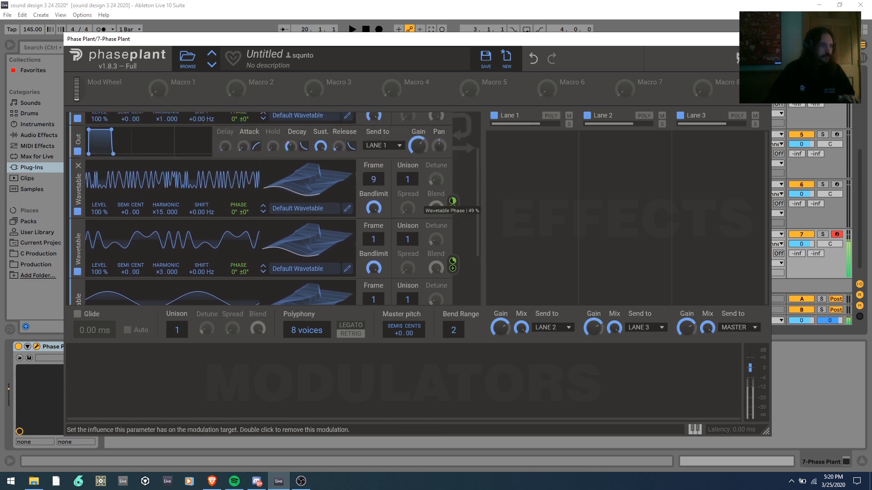
scroll(449, 227, down, 3)
drag(453, 239, 452, 247)
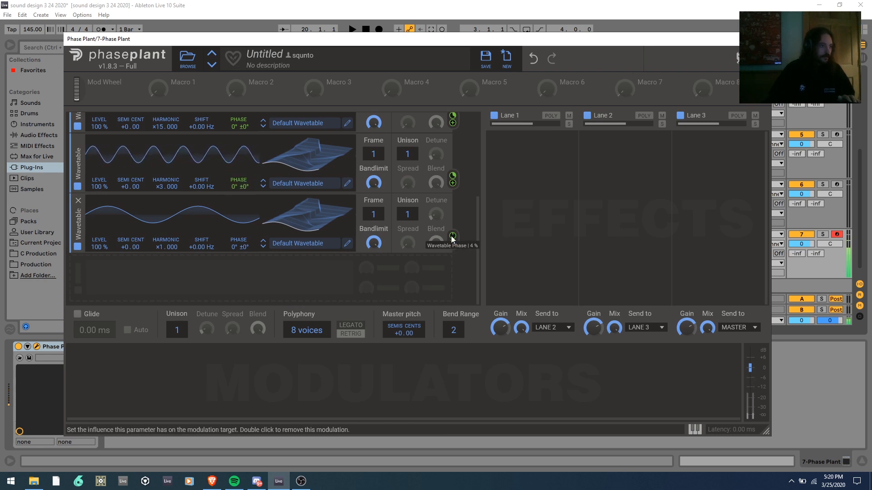
Add an LFO modulator, sync its rate to 4/4, and make its output unipolar.
click(140, 370)
click(151, 390)
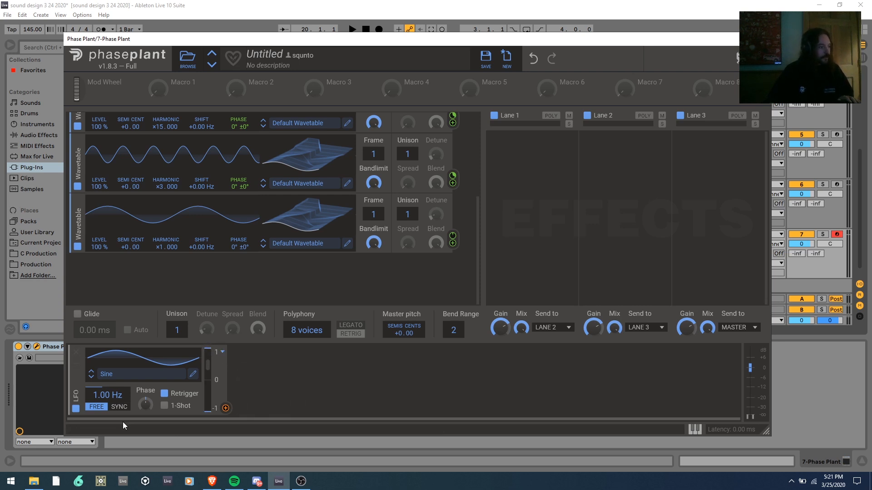
click(119, 407)
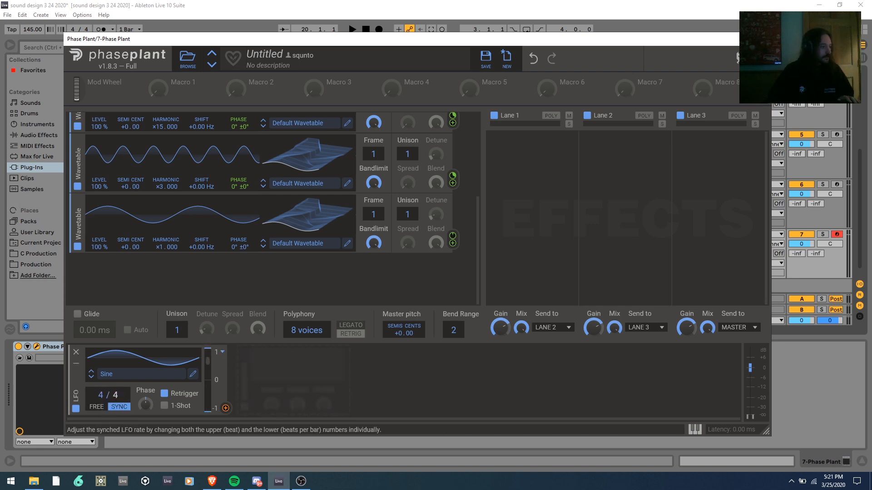
click(221, 353)
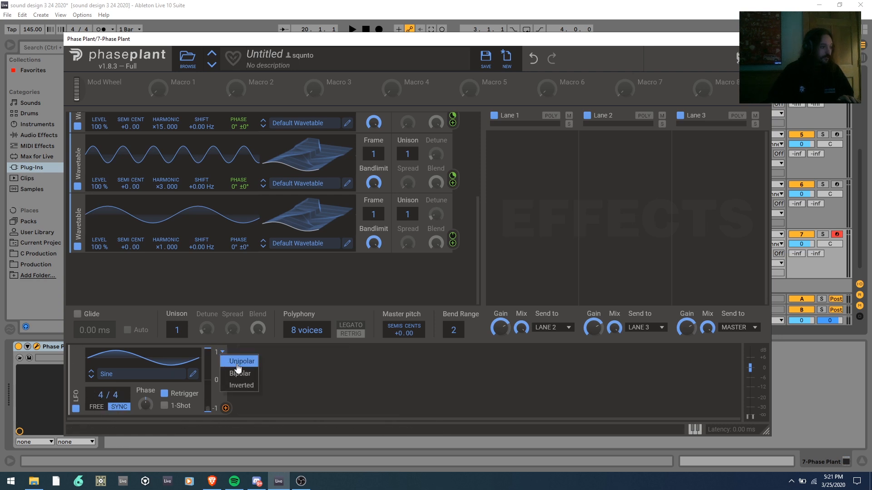
click(237, 363)
Reshape the LFO's sine curve in its editor, lowering the start and end points to 0% and shifting the trough later.
click(193, 374)
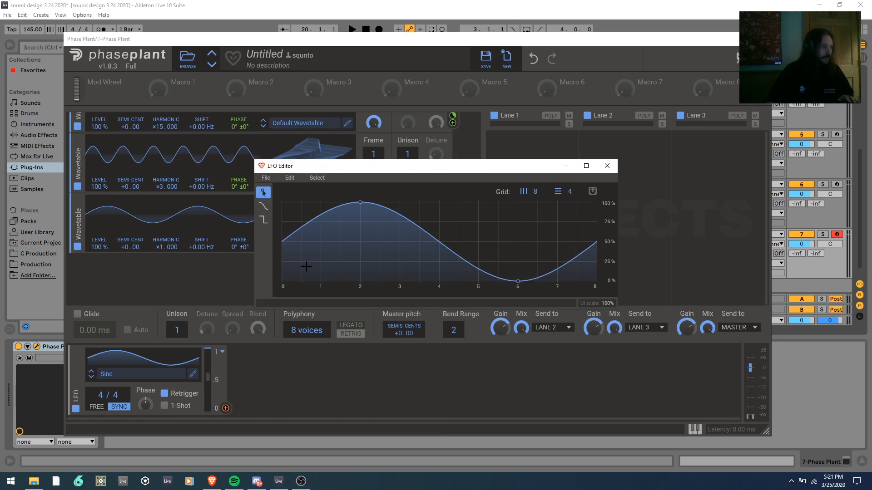
drag(282, 241, 265, 285)
drag(517, 281, 536, 293)
click(607, 165)
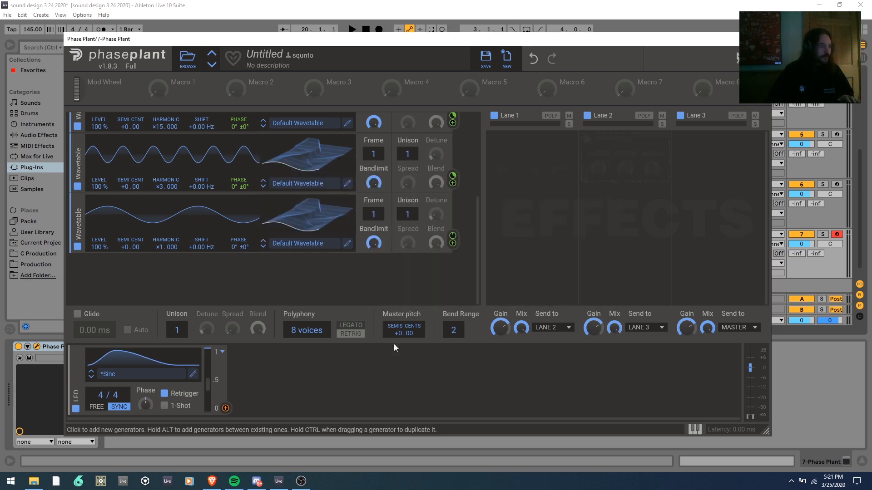
Raise the fourth generator's phase modulation of the third to 46% and assign the LFO to modulate that amount.
click(226, 408)
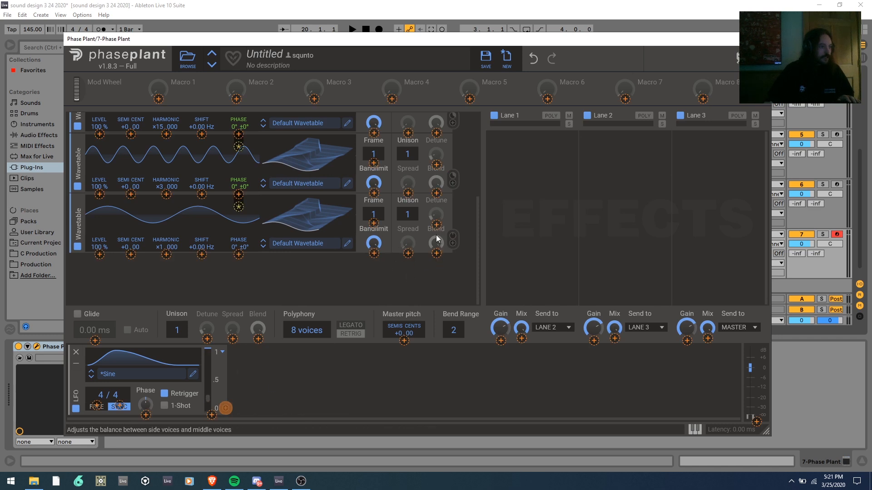
click(453, 236)
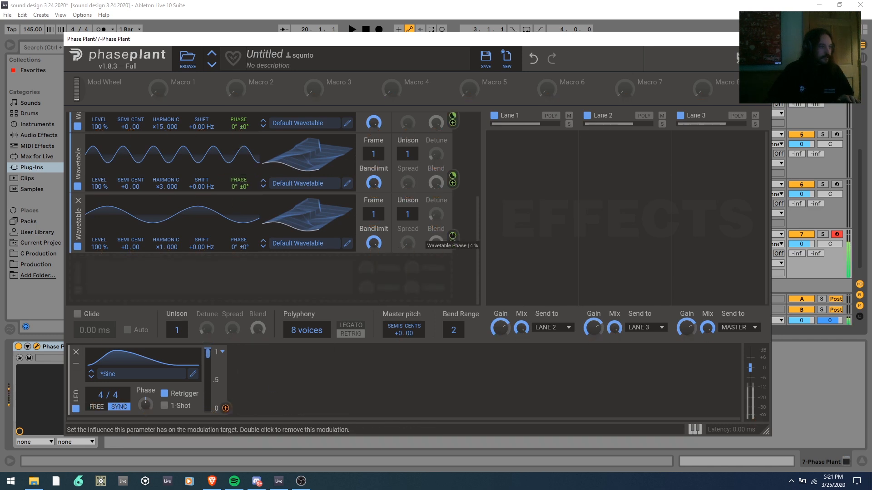
drag(452, 235, 453, 230)
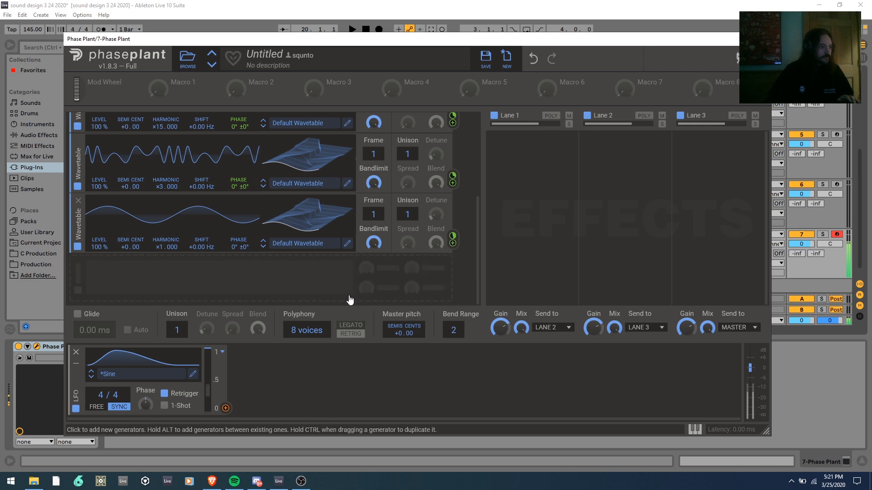
click(226, 408)
click(239, 208)
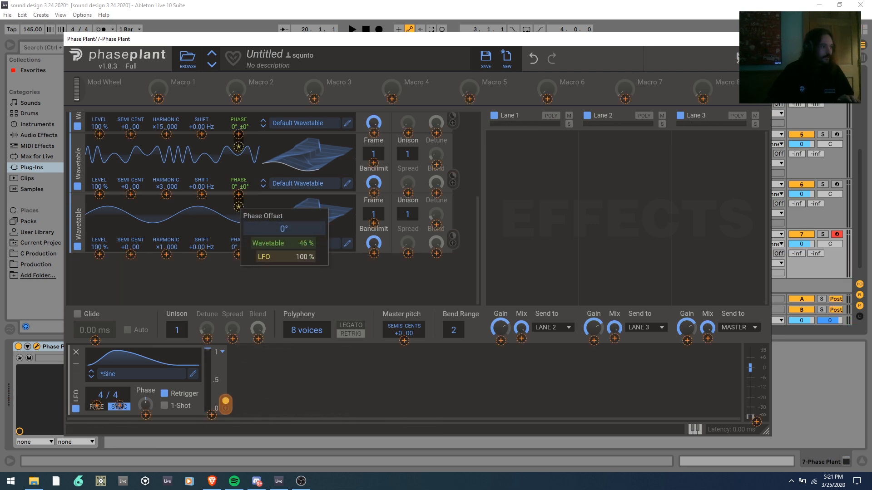
Reduce the LFO's depth on the fourth generator's phase modulation amount to 66%.
click(330, 287)
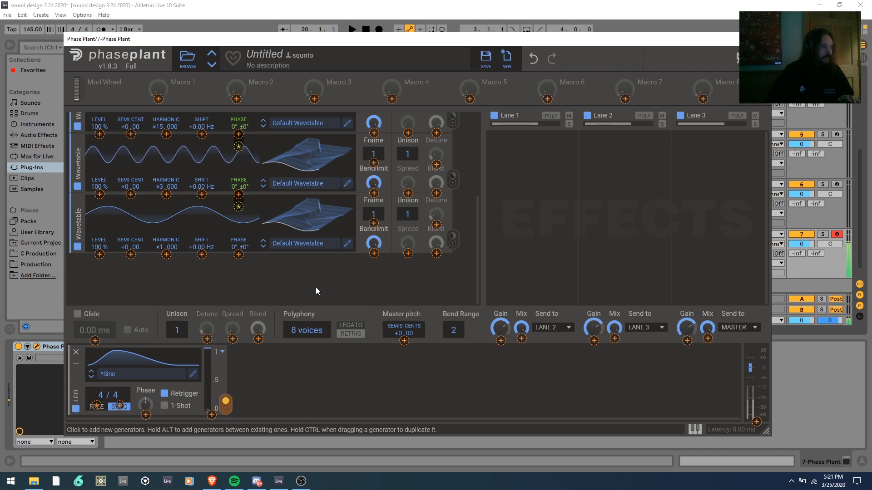
click(238, 207)
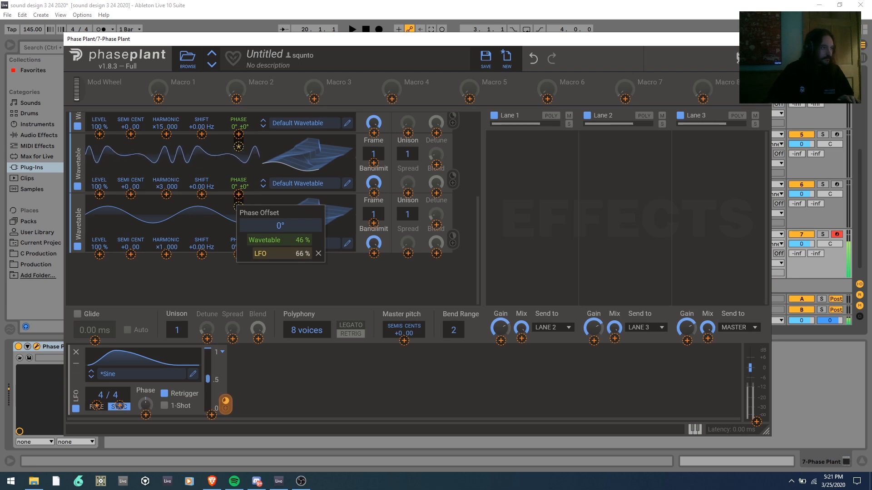
drag(301, 254, 301, 225)
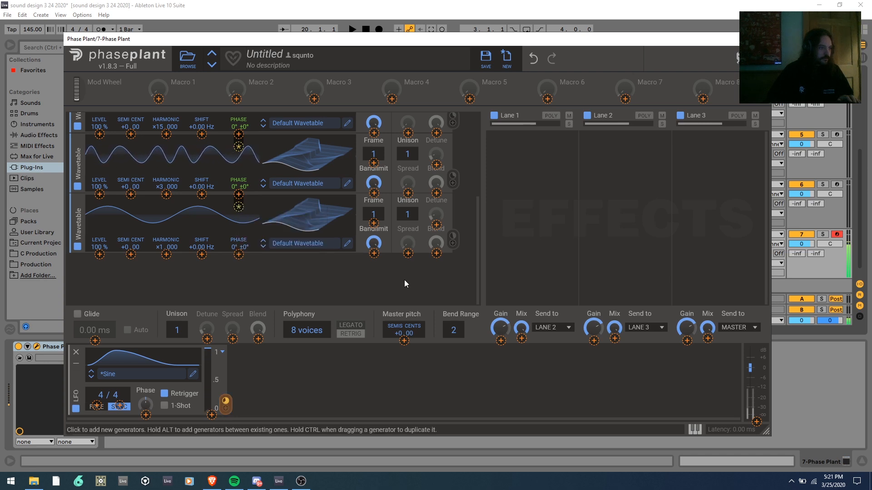
drag(452, 236, 453, 248)
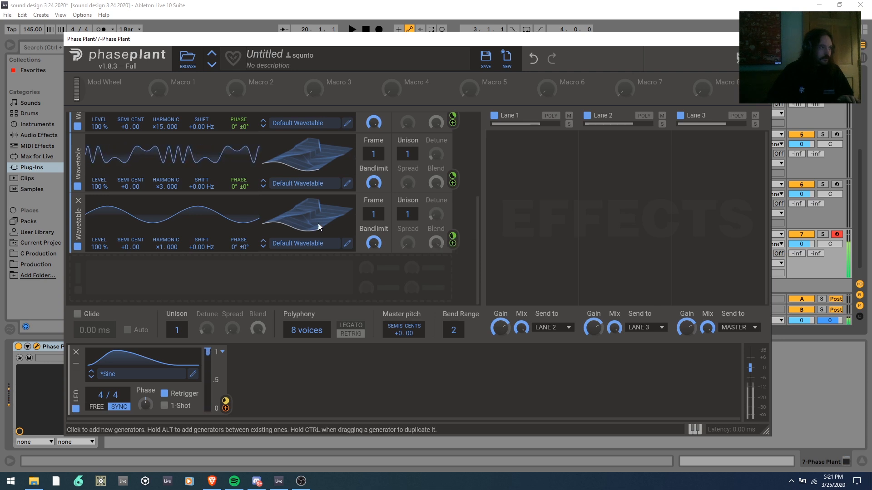
Try the fourth generator's level at 200%, and at 0% with LFO modulation, and reset it to 100% without the LFO.
mouse_move(93, 247)
mouse_down()
mouse_move(93, 273)
mouse_move(102, 245)
mouse_up()
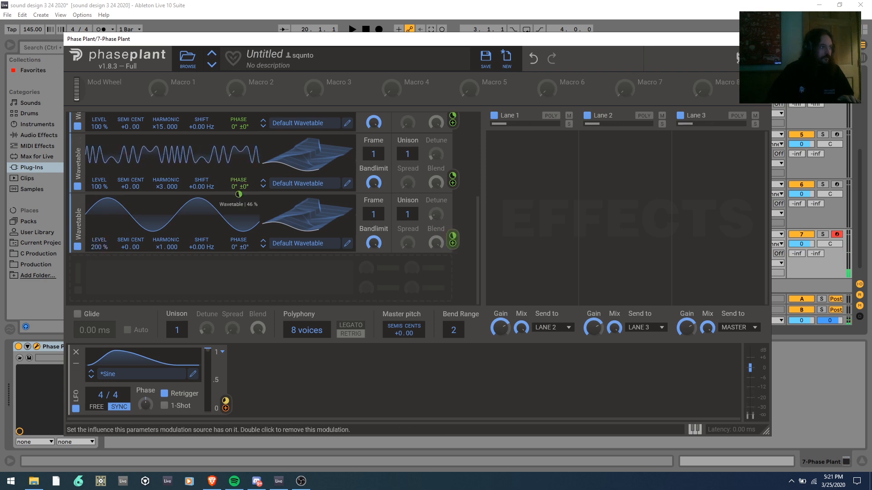
click(226, 408)
click(226, 408)
click(226, 408)
drag(99, 254, 99, 236)
double_click(99, 249)
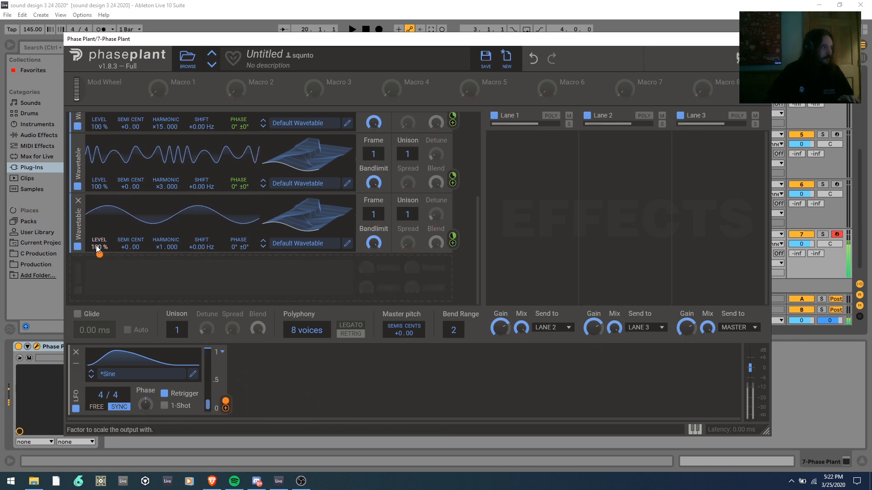
drag(100, 247, 100, 293)
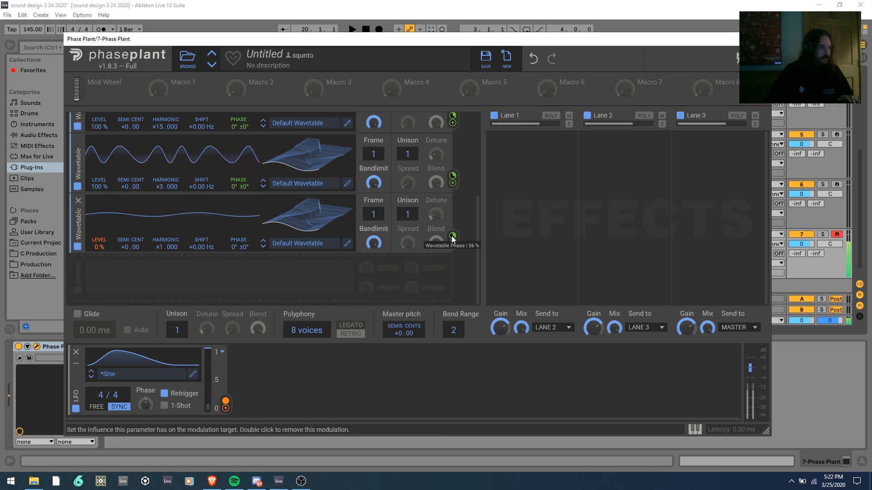
double_click(99, 247)
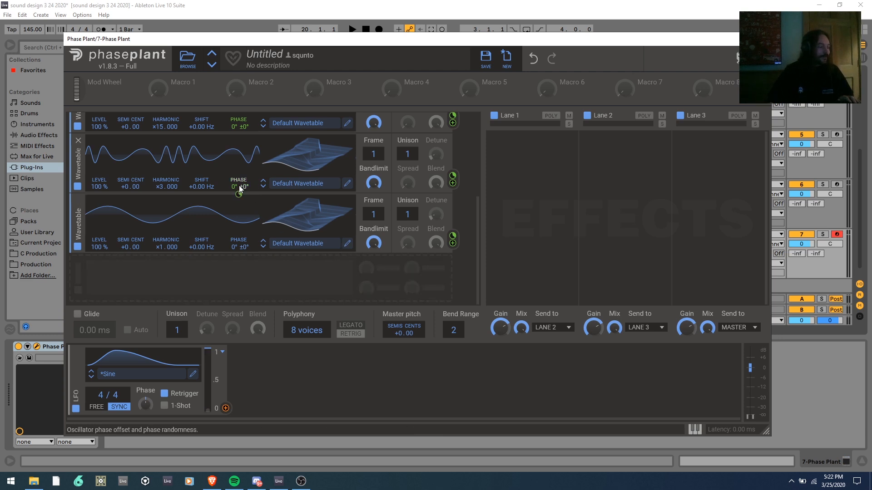
Set the fourth generator's phase modulation of the third to 40% and its wavetable frame to 13.
scroll(437, 273, up, 3)
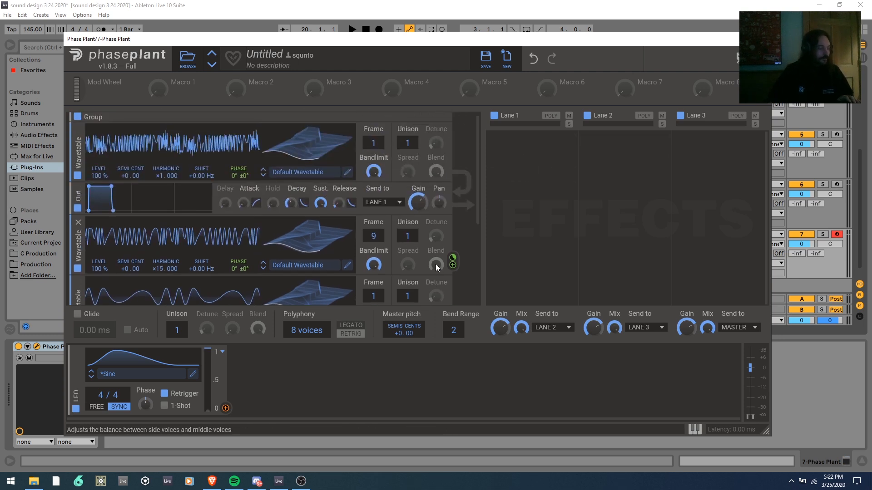
scroll(409, 273, down, 3)
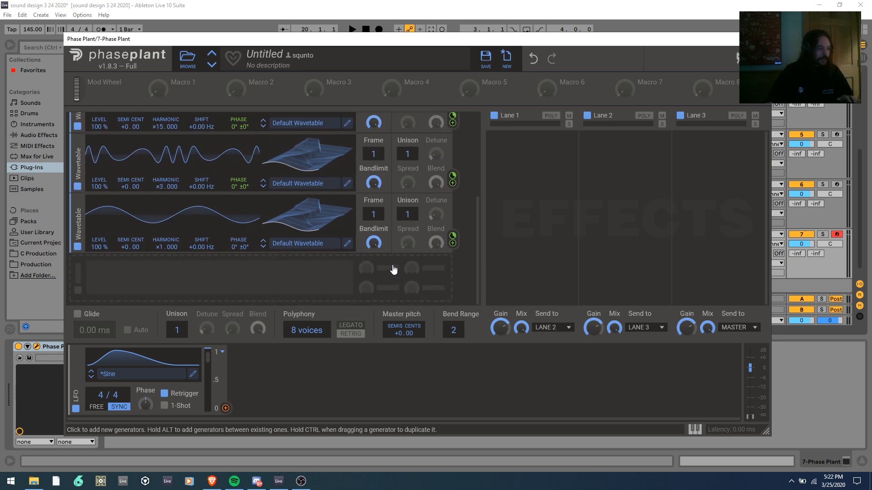
drag(452, 236, 453, 227)
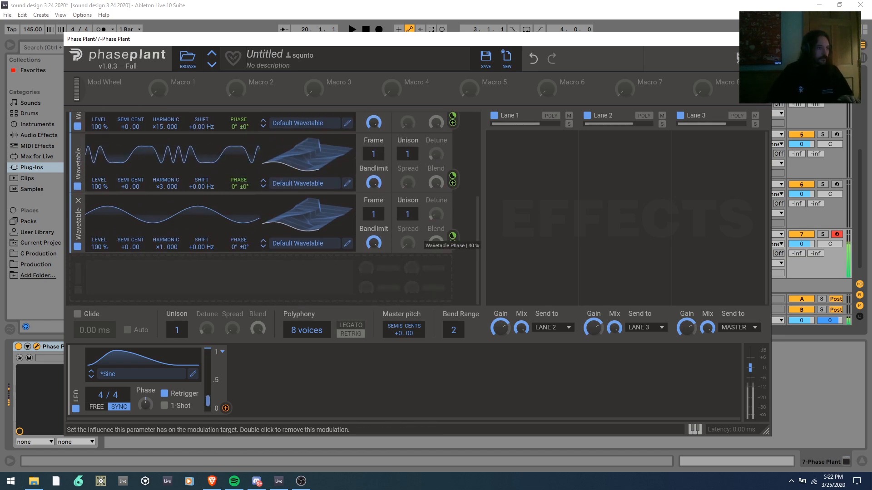
drag(374, 215, 374, 175)
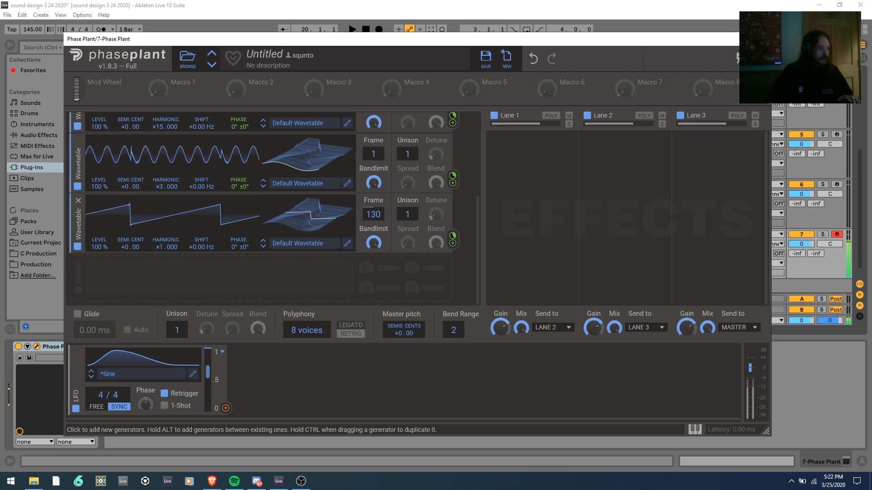
mouse_move(283, 235)
mouse_down()
mouse_move(283, 157)
mouse_move(283, 234)
mouse_up()
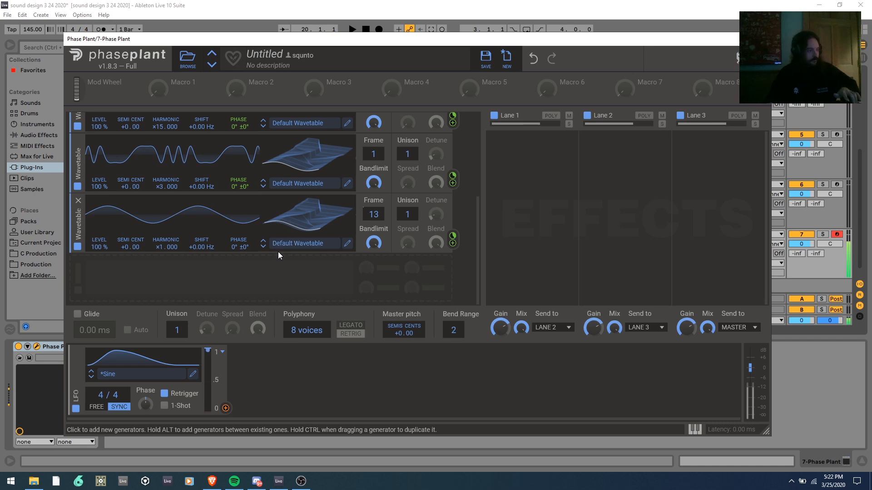
Add a Ladder Filter to Lane 1 with a low cutoff modulated by the LFO at a synced rate of 1/4.
click(535, 148)
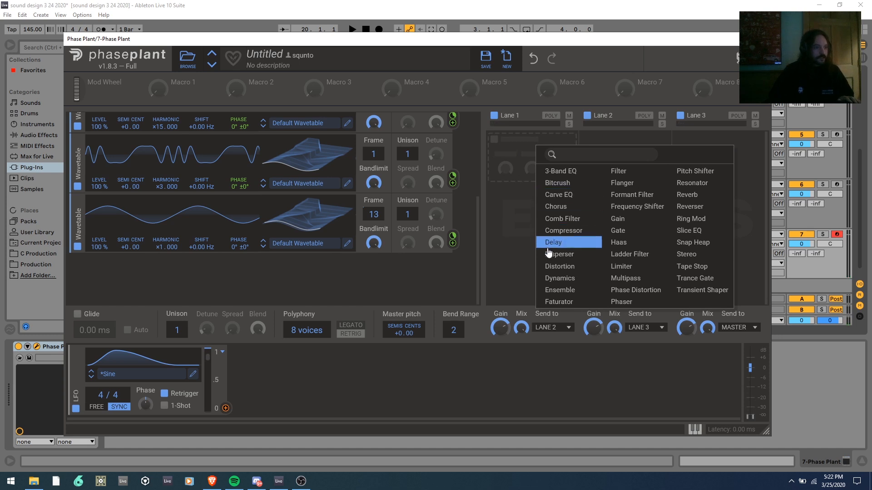
click(629, 254)
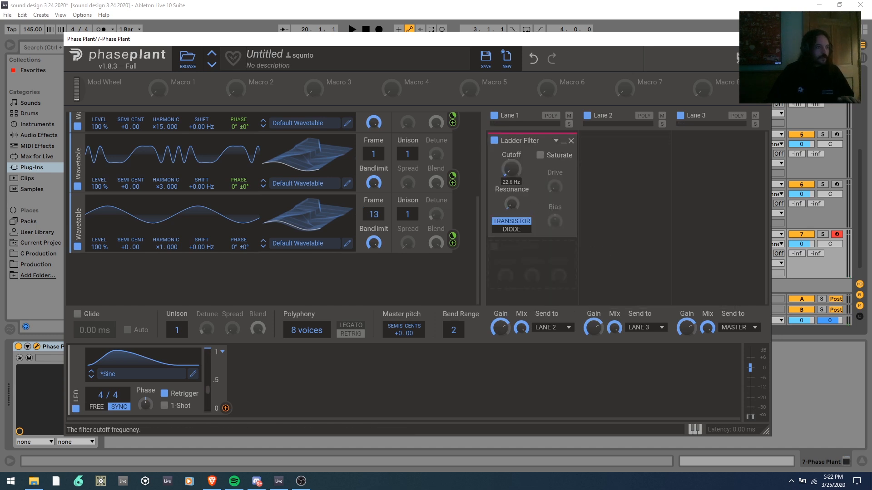
drag(226, 408, 512, 164)
drag(102, 396, 101, 431)
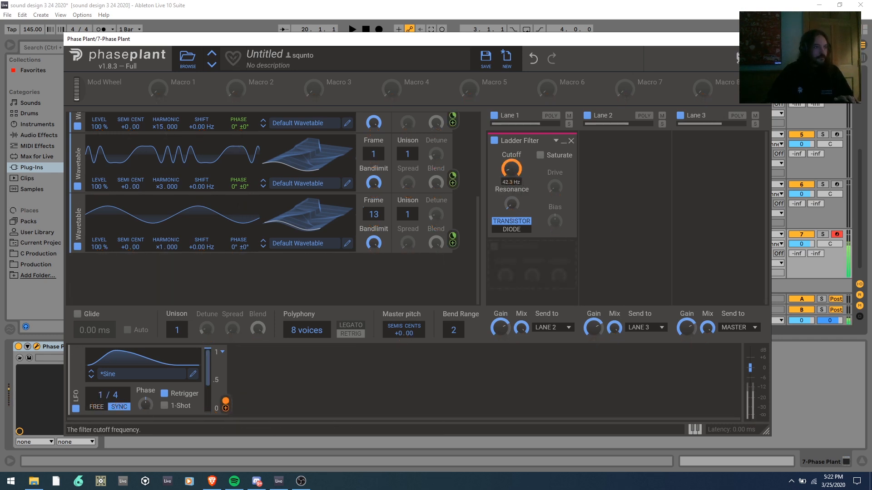
Set the third generator's harmonic to ×12 and frame to 74, and the second generator's harmonic to ×10.
scroll(429, 209, up, 1)
drag(182, 219, 181, 210)
drag(373, 184, 373, 169)
mouse_move(162, 216)
mouse_down()
mouse_move(162, 226)
mouse_move(162, 209)
mouse_up()
drag(162, 155, 162, 165)
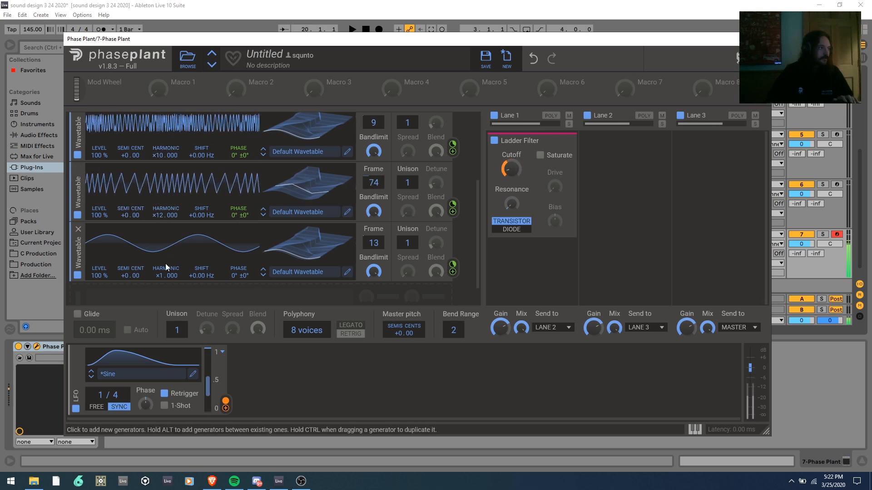
Raise the fourth generator's frame to 256, and try frame 256 on the first generator before returning it to 1.
drag(167, 274, 166, 272)
drag(303, 256, 303, 227)
scroll(303, 259, up, 3)
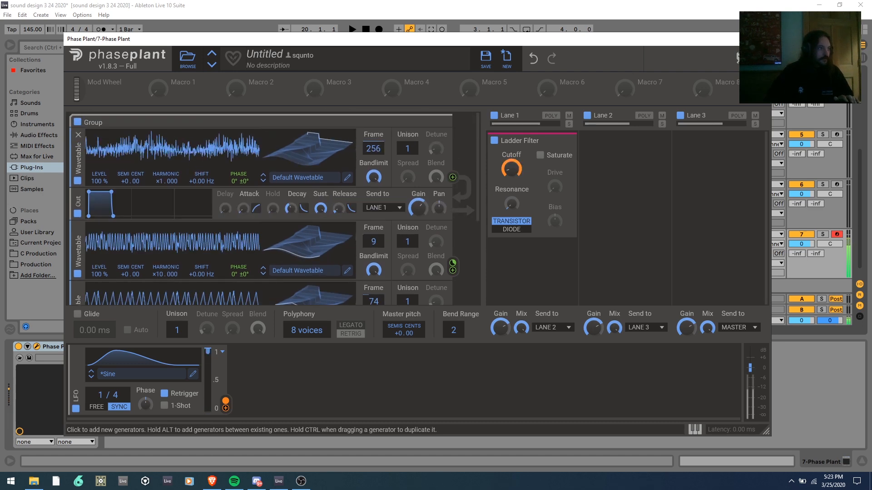
drag(303, 150, 304, 178)
scroll(290, 249, down, 3)
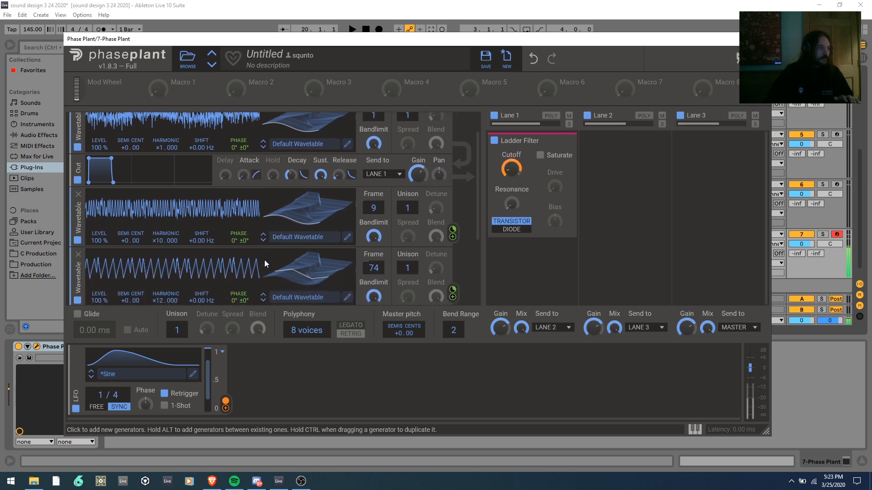
Set the second generator's harmonic to ×10, the third's to ×2 with frame 82, and the fourth's frame to 58.
double_click(161, 219)
double_click(161, 278)
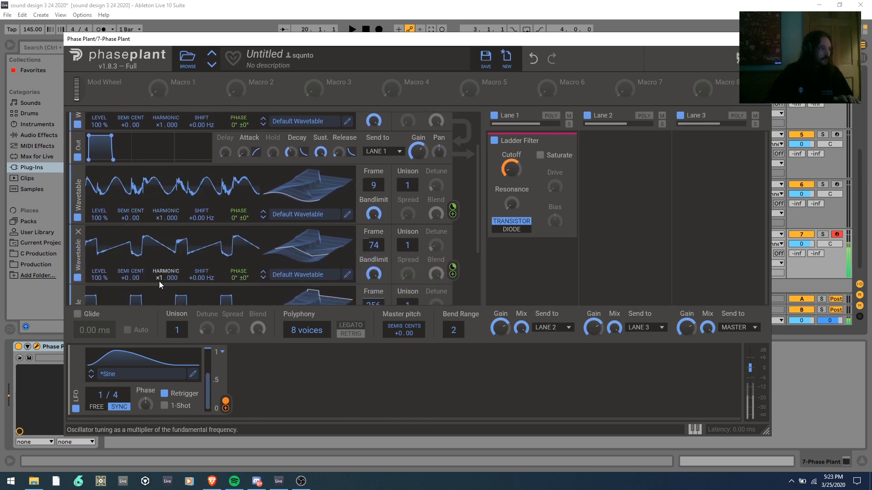
drag(161, 220, 162, 202)
drag(165, 279, 165, 275)
scroll(153, 291, down, 3)
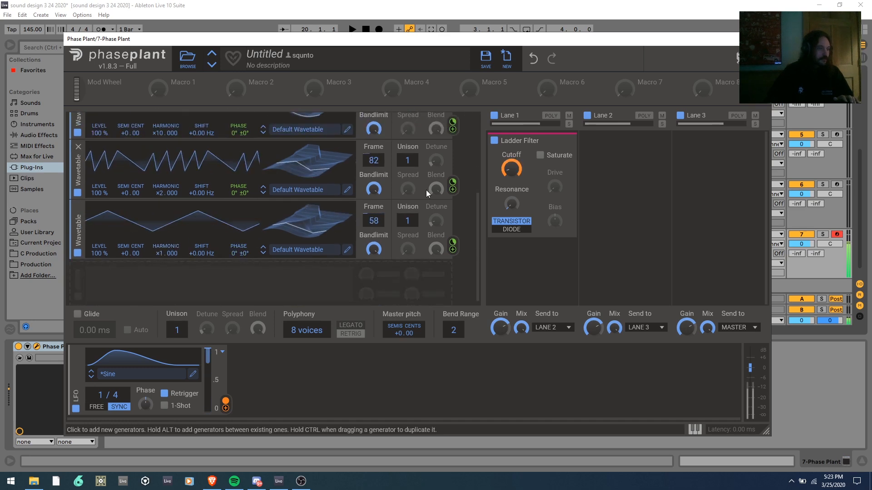
Add a Disperser after the Ladder Filter in Lane 1, duplicate it to make three, and collapse them.
click(517, 260)
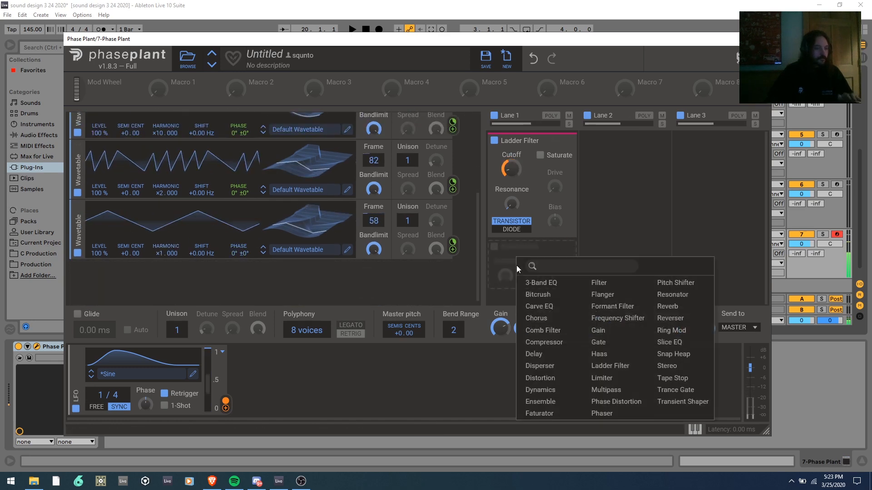
click(548, 366)
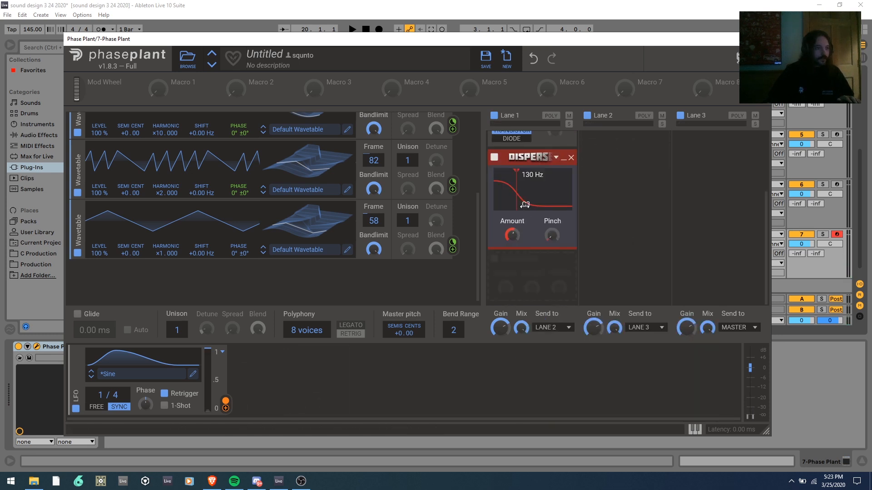
drag(537, 209, 527, 284)
click(563, 158)
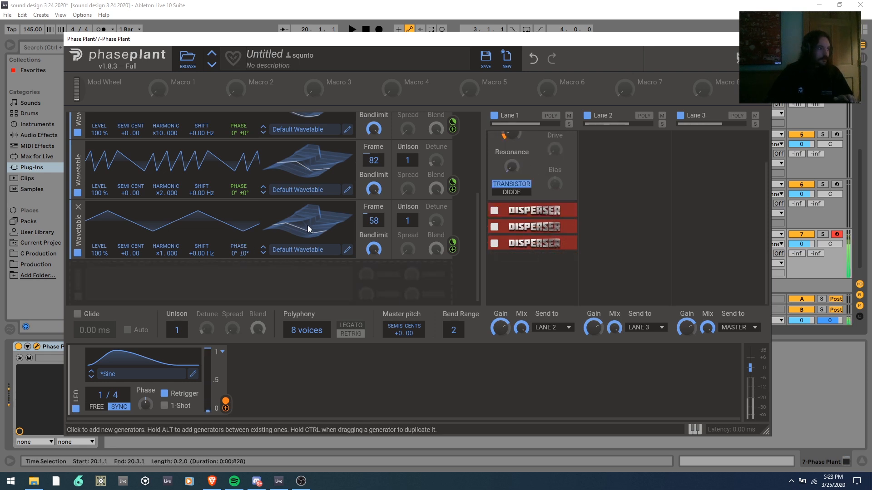
Set the third generator to frame 55 and harmonic ×8, the fourth's frame to 136, and the second's harmonic to ×14.
drag(373, 160, 373, 146)
drag(313, 161, 313, 172)
drag(312, 220, 311, 209)
drag(161, 193, 161, 181)
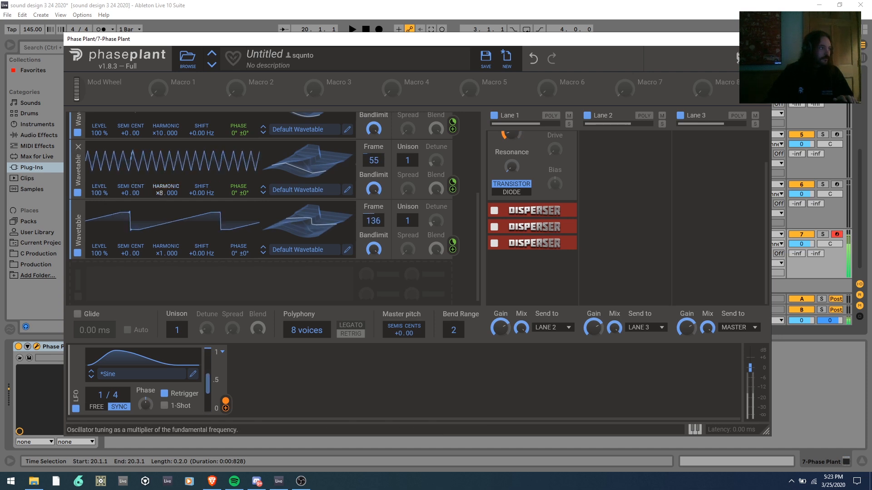
scroll(198, 217, up, 2)
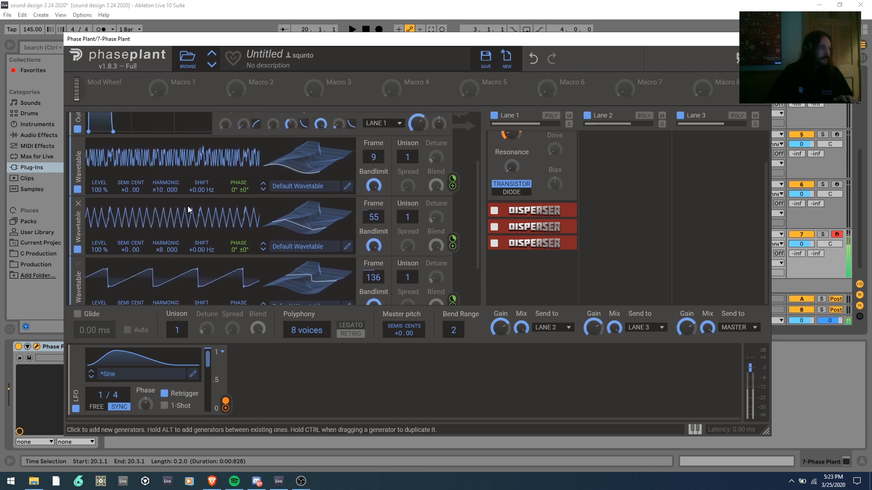
drag(166, 189, 166, 180)
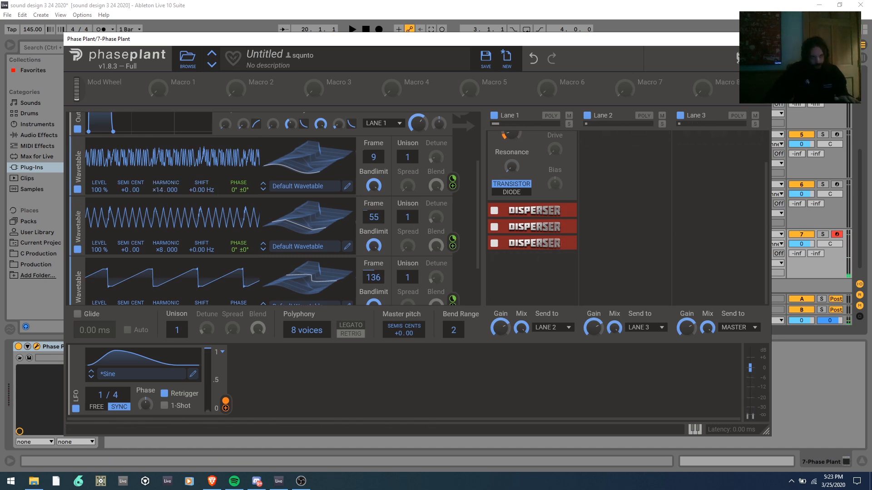
Close the Phase Plant window and fold the Serum and Operator tracks in the arrangement.
click(760, 39)
click(695, 184)
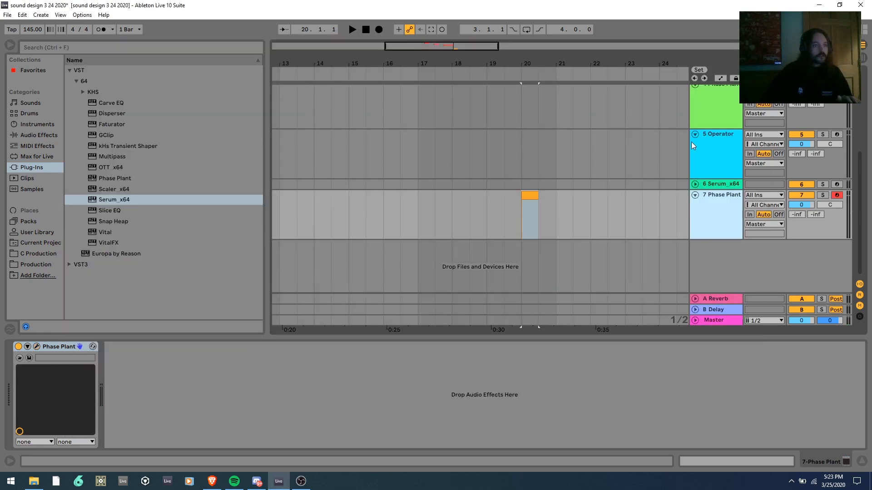
click(694, 134)
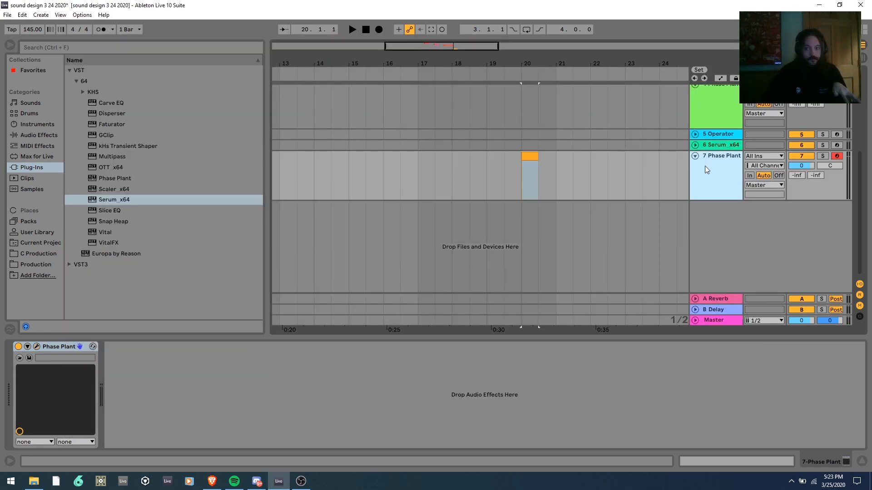
Insert a new MIDI track and load Phase Plant onto it.
key(ctrl+shift+t)
drag(110, 202, 353, 242)
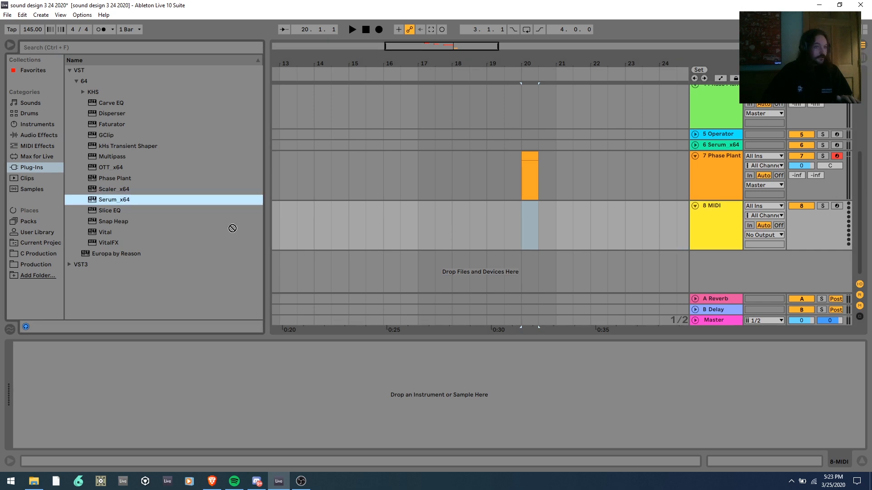
drag(114, 178, 659, 209)
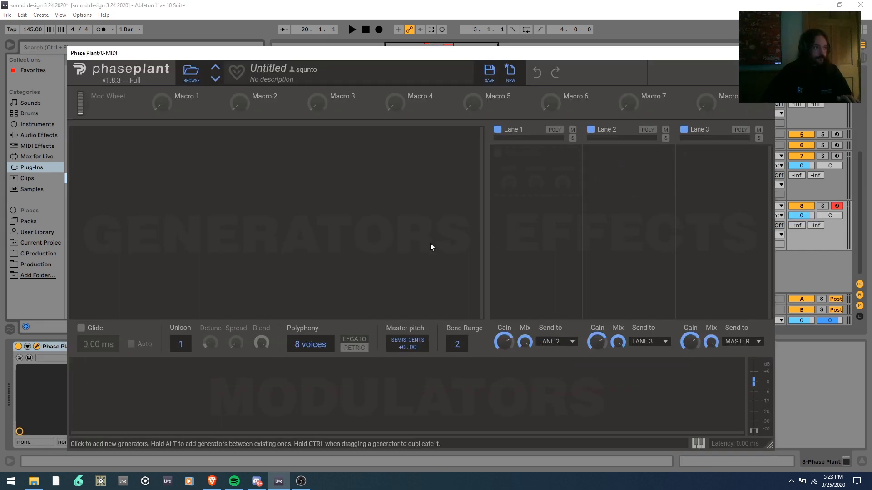
Add a Wavetable generator to the empty patch and set its output gain to -3.33 dB.
click(278, 162)
click(302, 231)
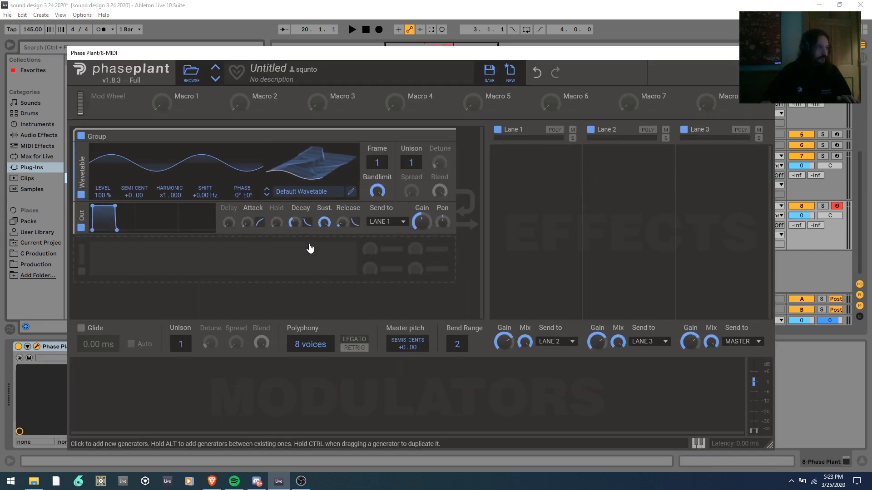
drag(422, 222, 422, 218)
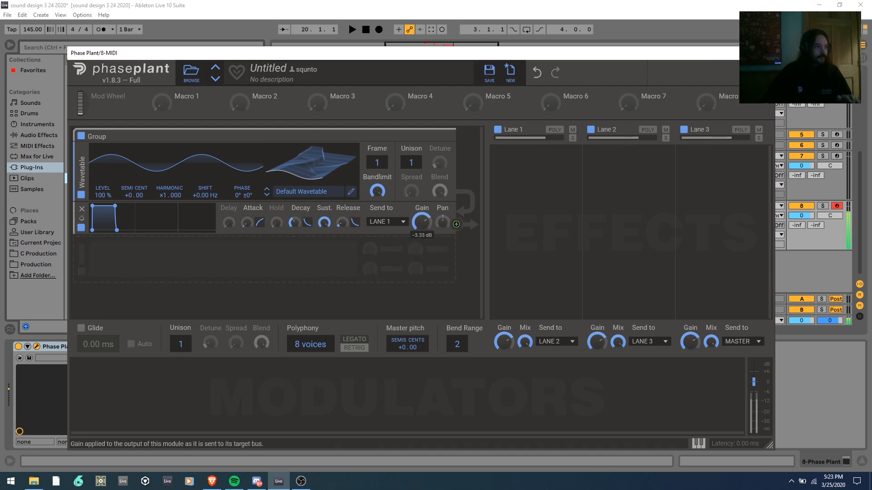
Add three more Wavetable generators below the first generator's output.
click(266, 260)
click(282, 336)
click(268, 293)
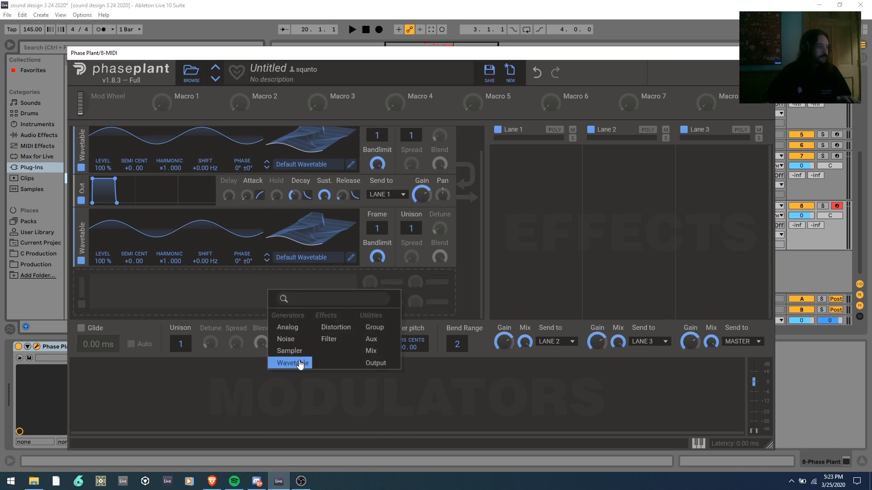
click(284, 361)
click(265, 296)
click(282, 362)
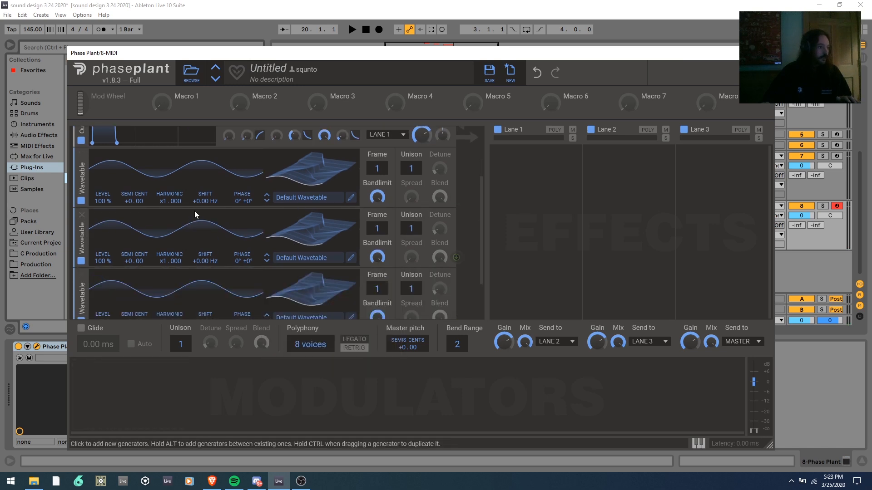
scroll(341, 252, up, 3)
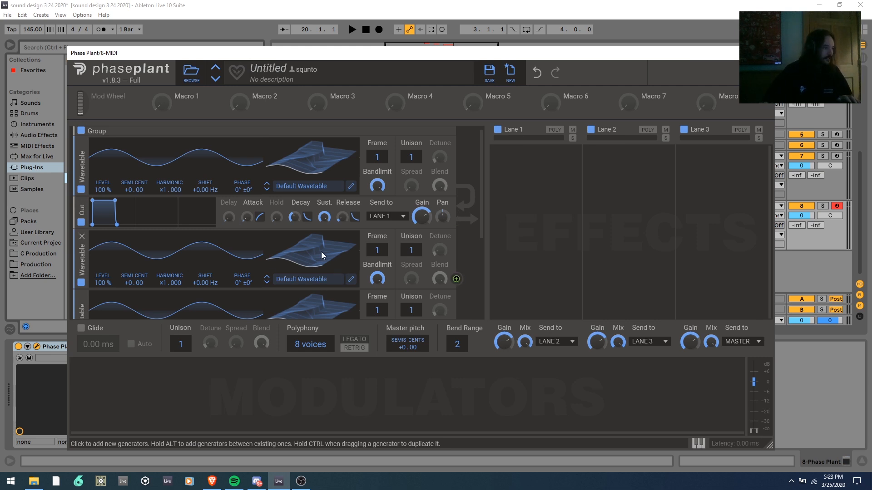
drag(307, 167, 343, 176)
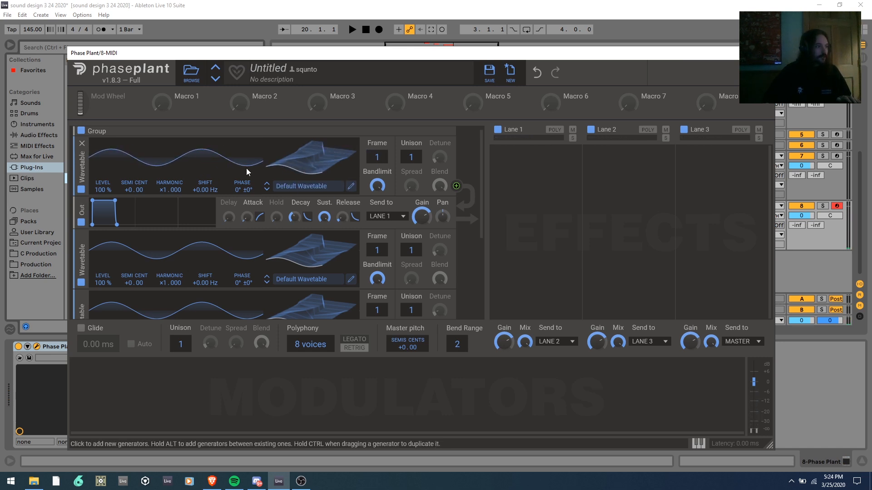
scroll(351, 224, down, 2)
scroll(317, 208, down, 1)
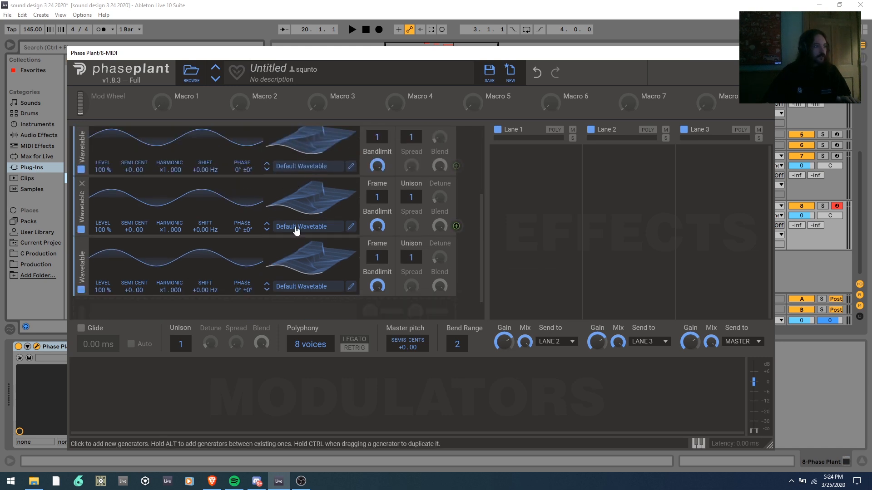
scroll(286, 290, up, 2)
scroll(279, 240, down, 1)
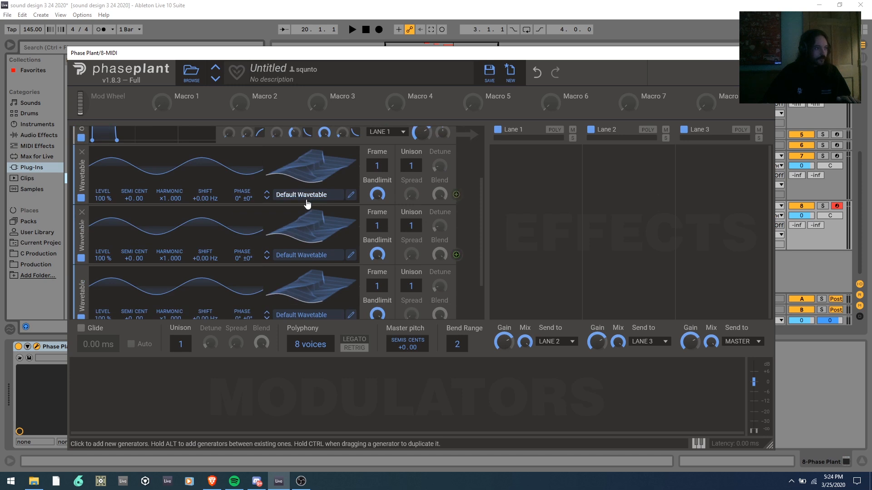
Browse the factory wavetables for the second generator, including the Triangles, Morphs, FM, Growls, Noisy, Screams, Modulators, Saws and Sines folders.
click(306, 195)
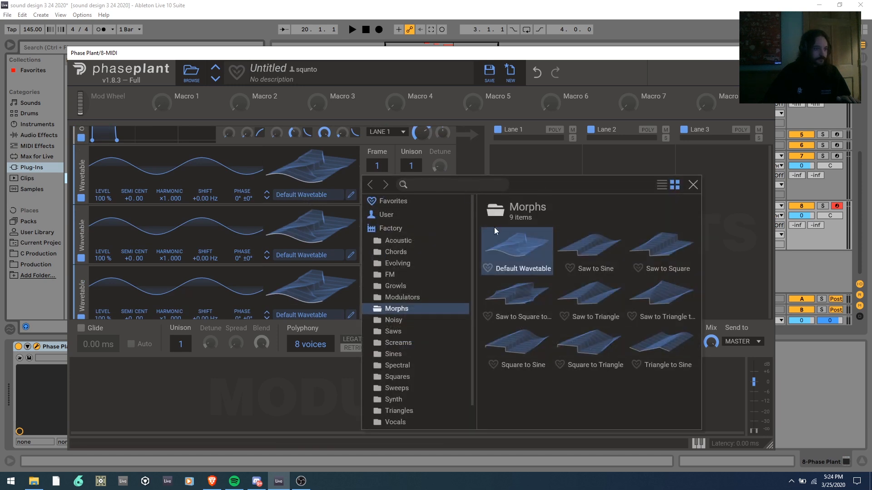
scroll(434, 341, down, 1)
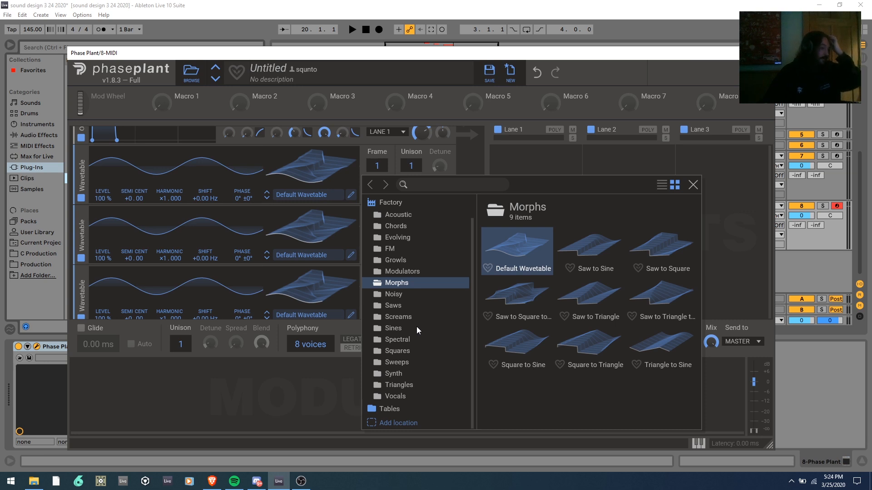
click(410, 385)
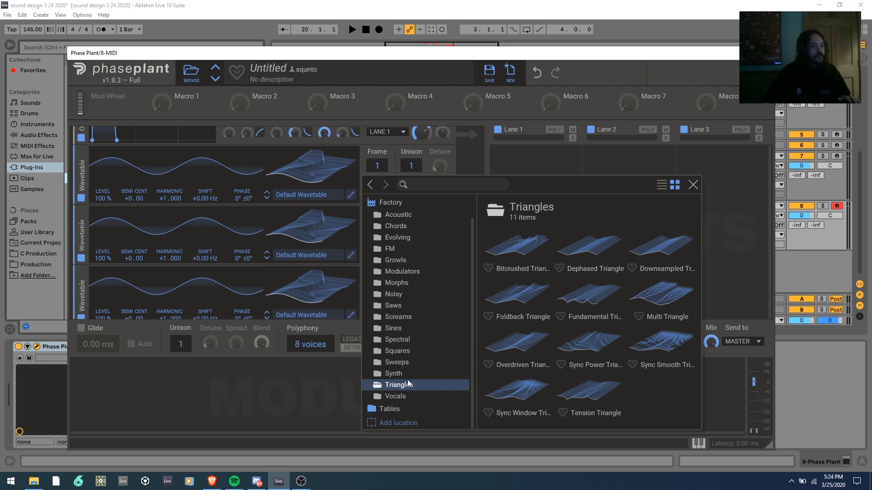
click(393, 283)
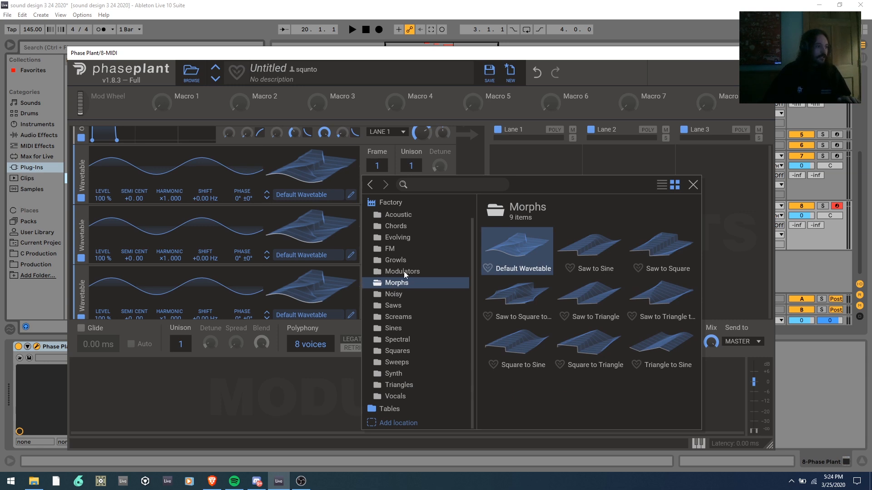
click(419, 269)
click(420, 252)
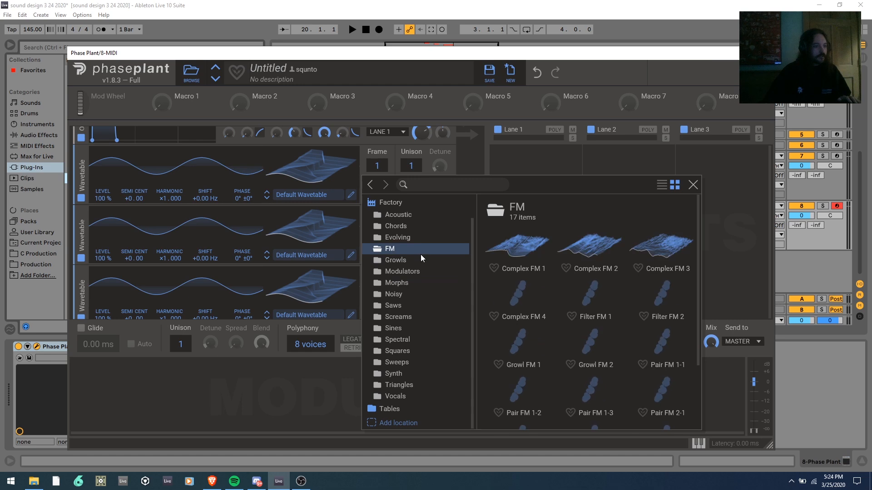
scroll(609, 293, down, 2)
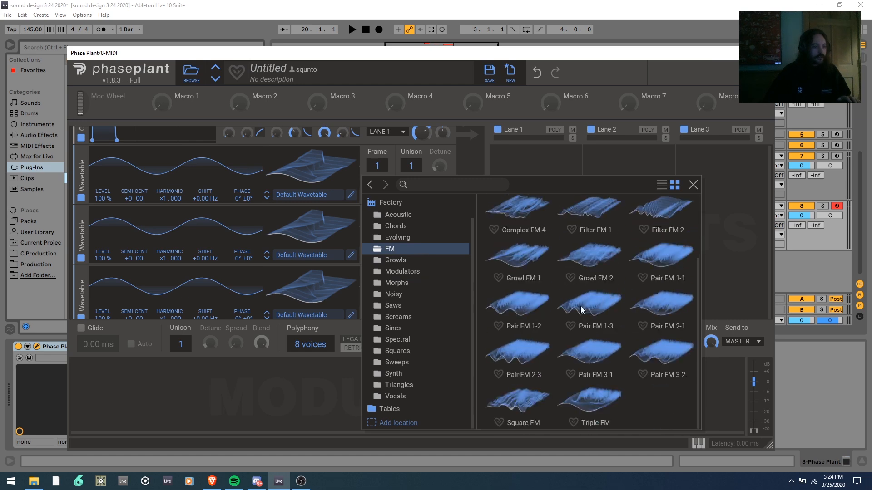
scroll(562, 335, up, 2)
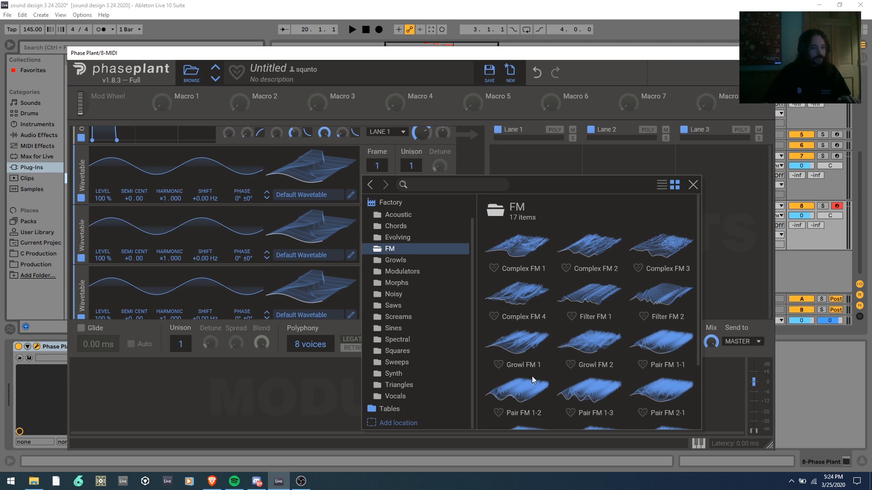
click(410, 238)
click(396, 260)
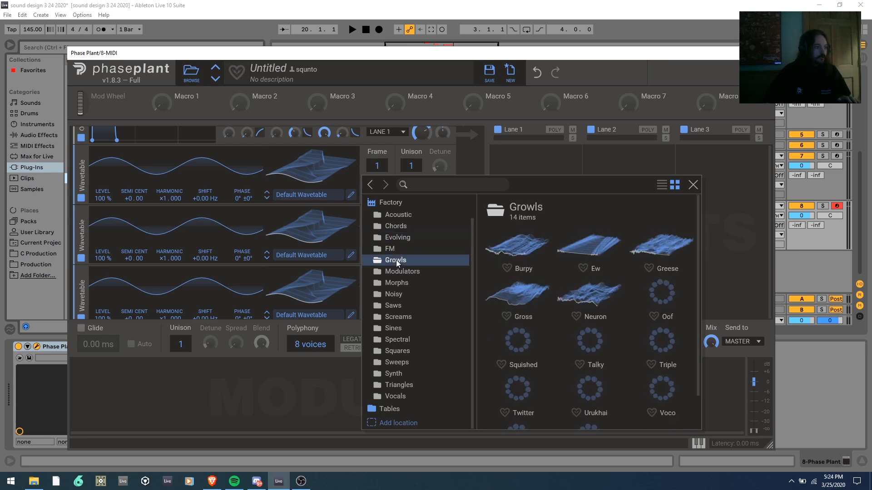
click(399, 293)
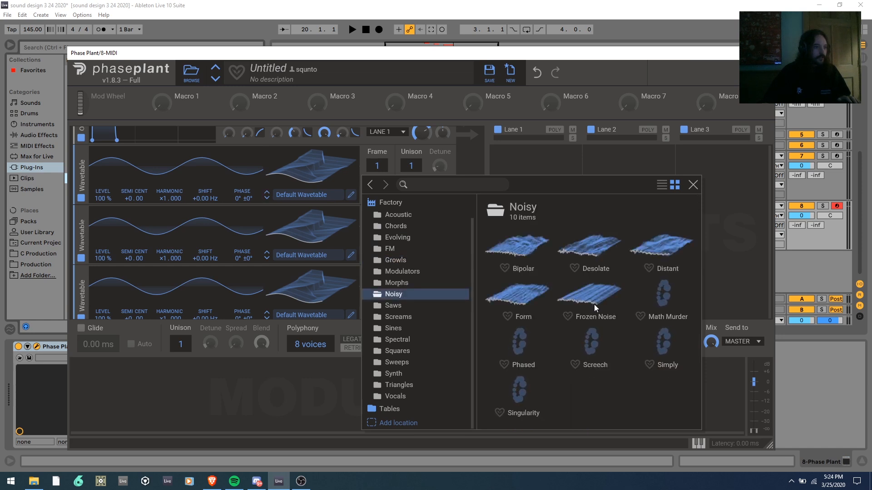
click(405, 318)
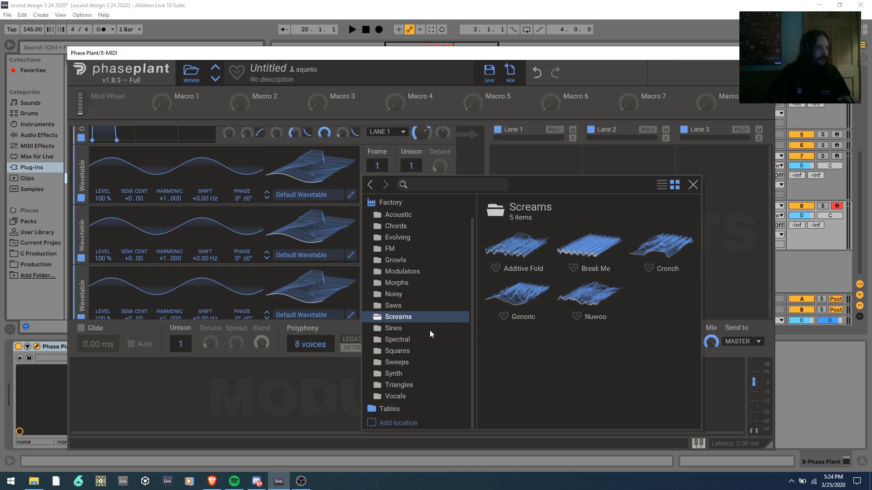
click(416, 271)
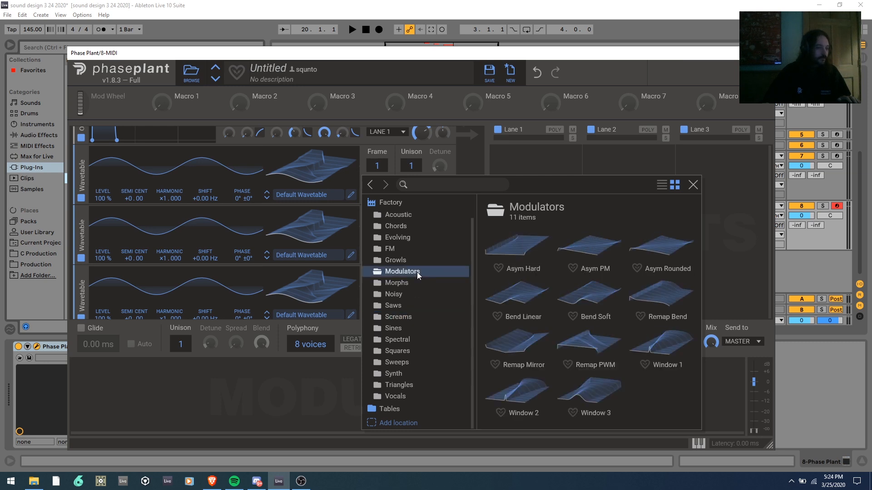
click(395, 283)
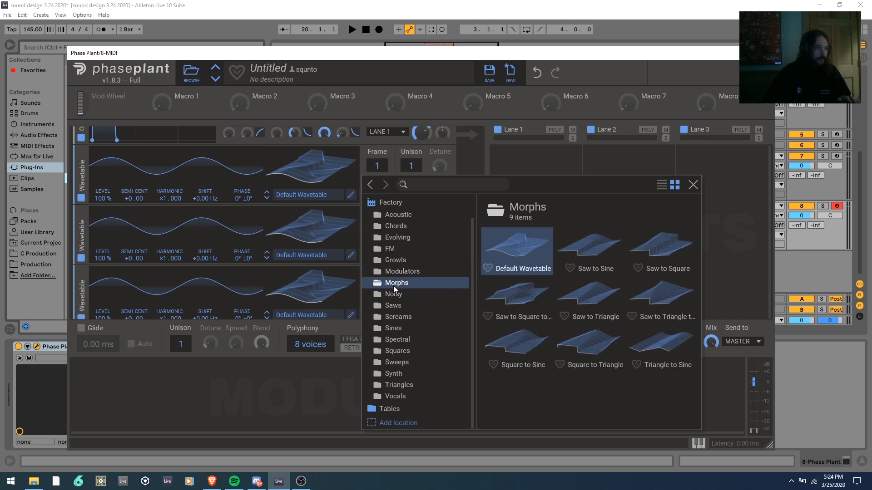
click(401, 305)
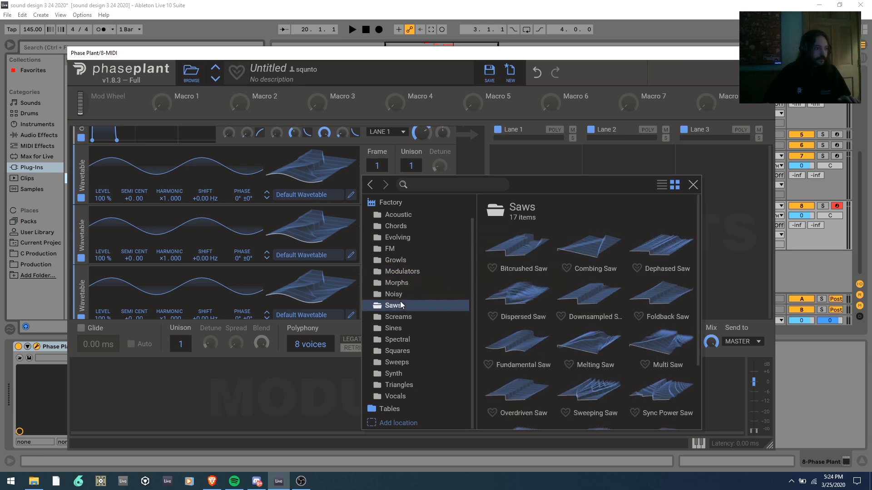
click(426, 328)
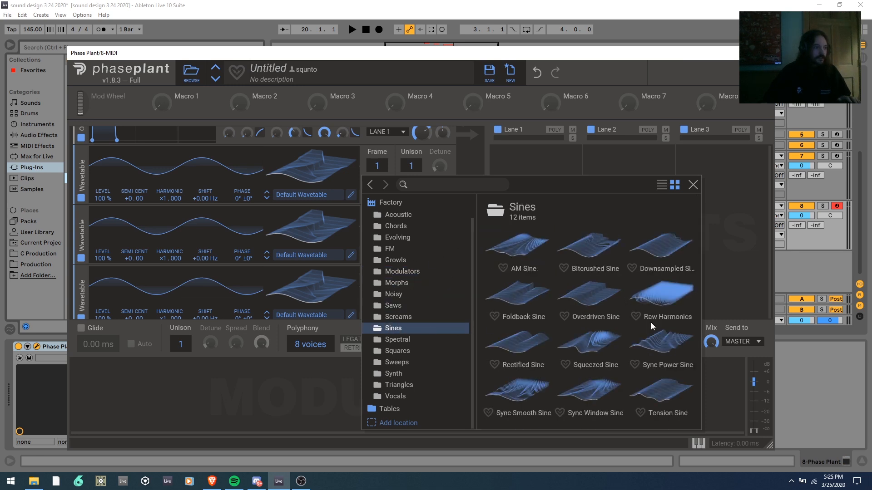
click(404, 350)
Load the Downsampled Triangle wavetable from the Triangles folder into the second generator and close the wavetable browser.
click(388, 384)
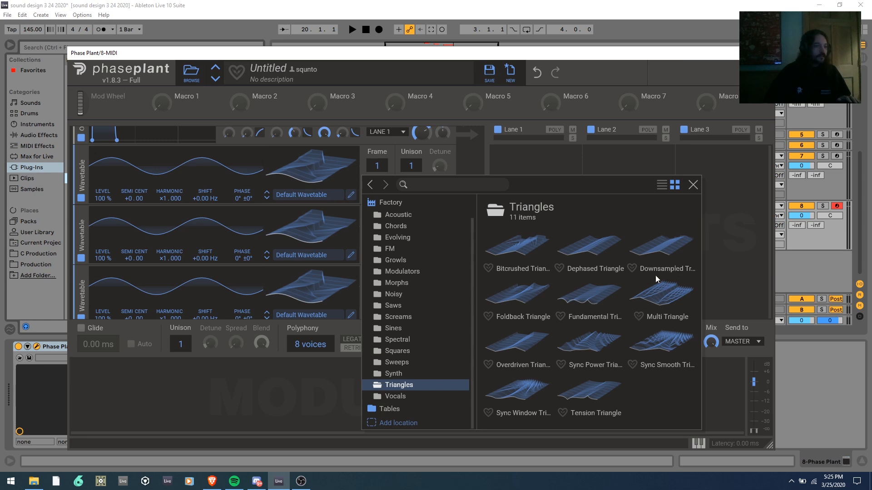
click(661, 248)
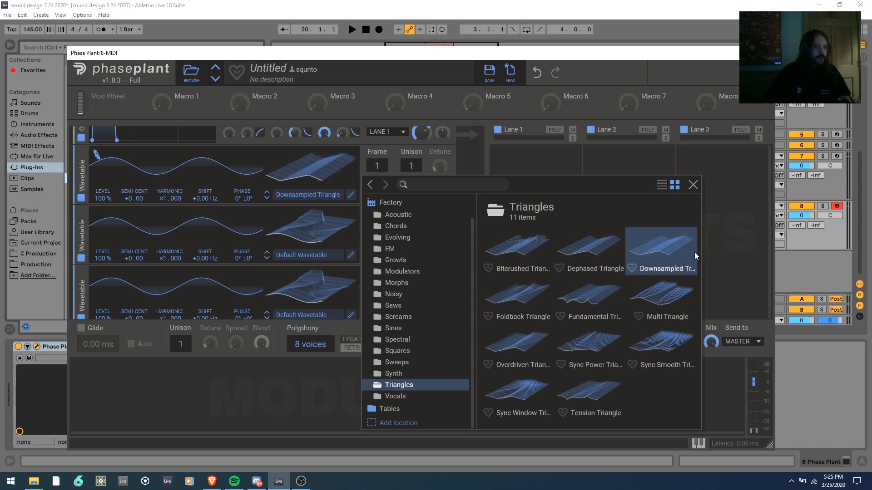
click(726, 253)
scroll(394, 222, up, 3)
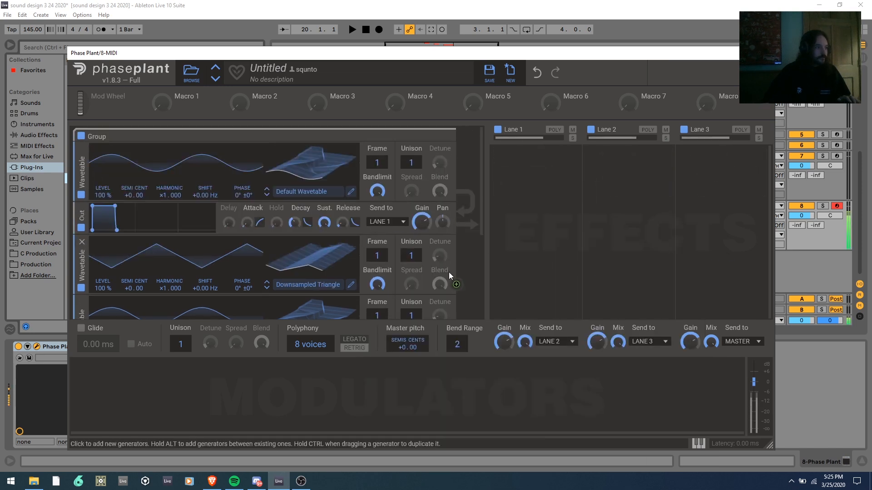
Modulate the first generator's phase with the second generator at about 34%, and set the Downsampled Triangle's frame to 133.
drag(242, 203, 242, 188)
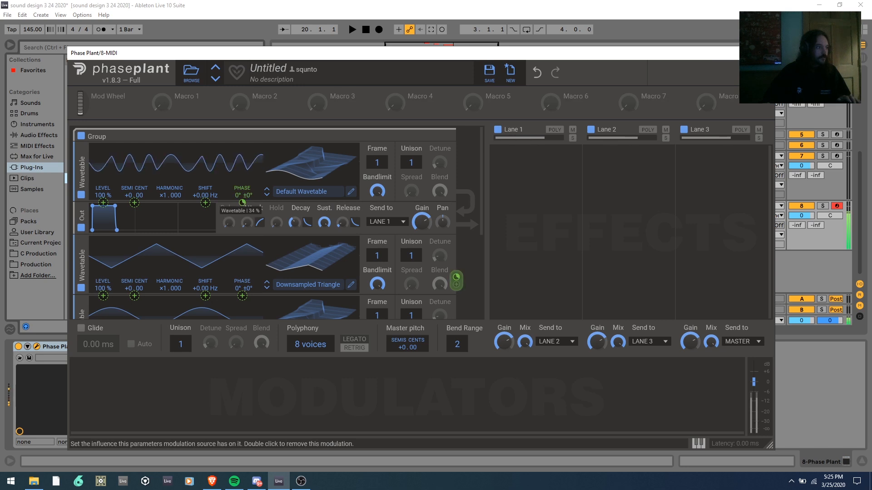
click(326, 264)
drag(377, 255, 376, 238)
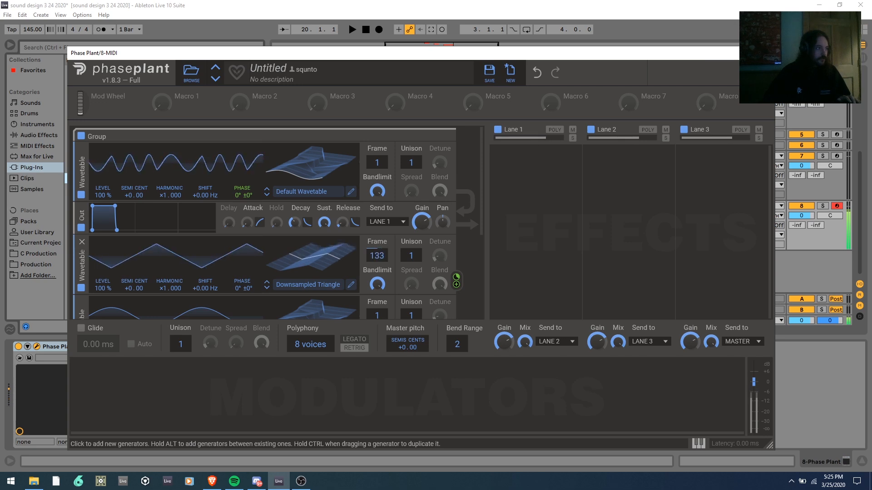
Try the Saw to Triangle wavetable from the Morphs folder in the second generator, sweeping its frame between 1 and 256.
click(325, 285)
click(411, 292)
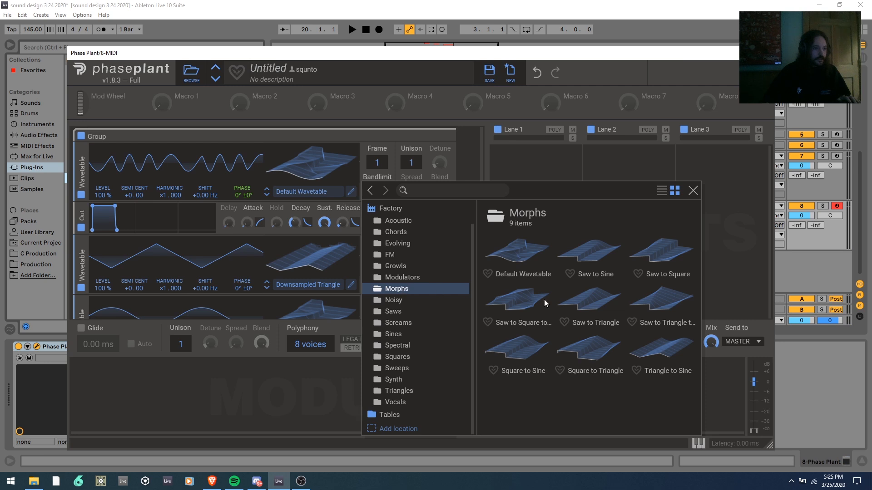
click(603, 305)
click(693, 190)
drag(376, 256, 377, 305)
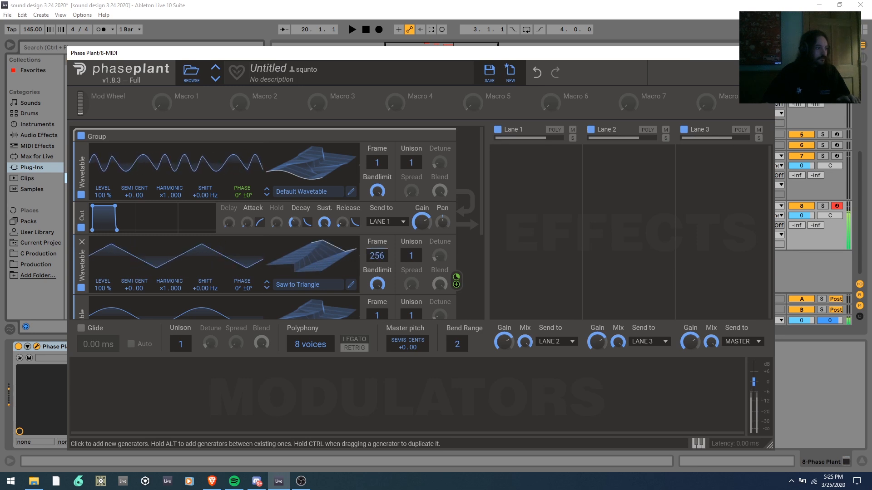
drag(377, 255, 377, 291)
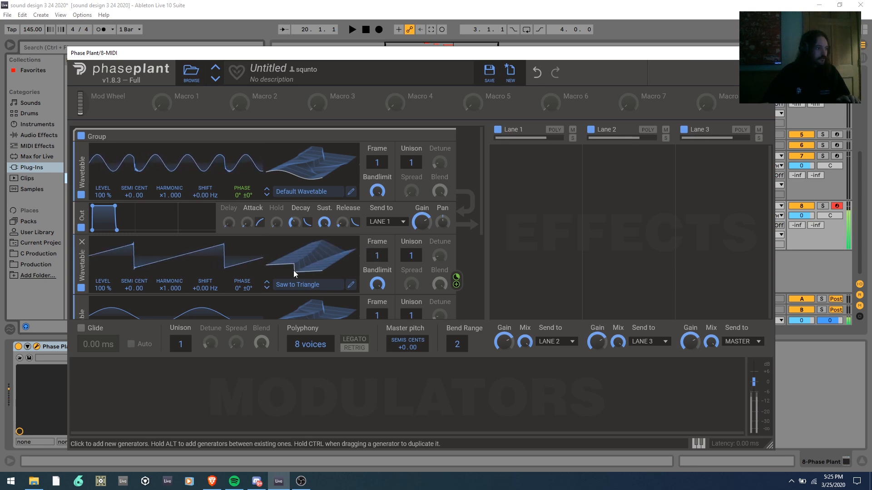
Load the AM Sine wavetable from the Sines folder into the second generator and close the wavetable browser.
click(292, 285)
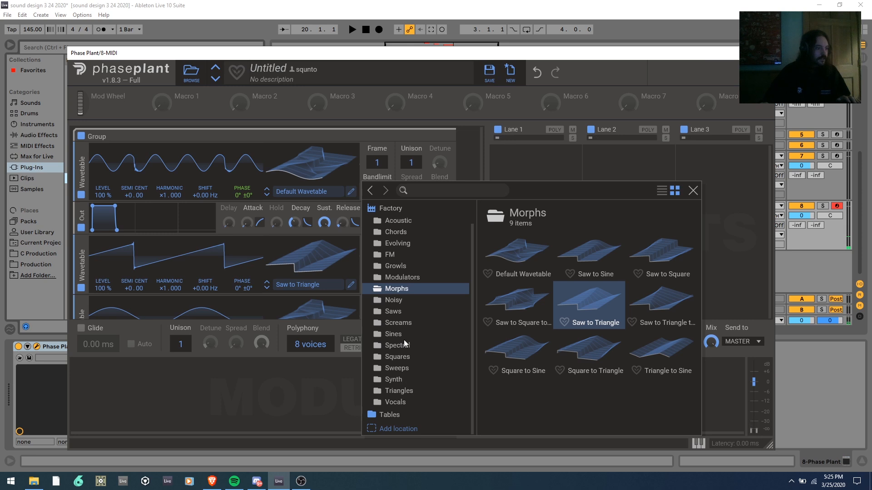
click(393, 334)
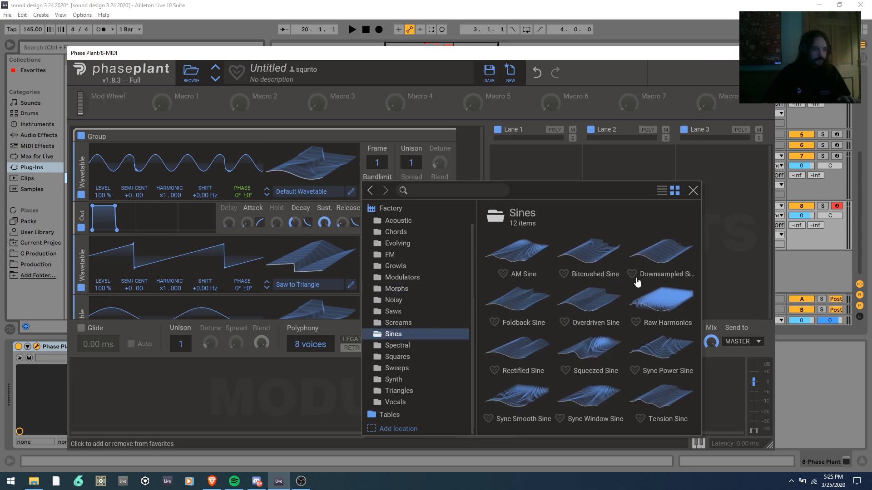
click(522, 253)
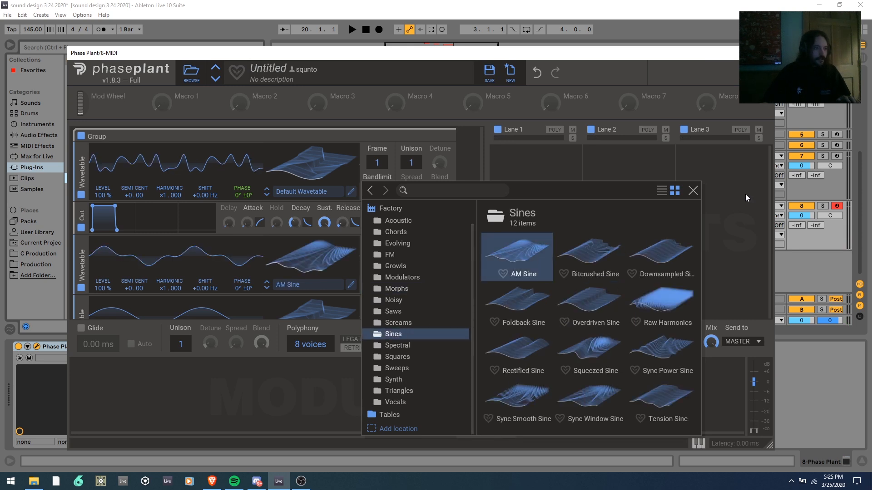
click(696, 191)
Try the AM Sine generator's harmonic at ×14, return it to ×1, raise its phase modulation amount, and set its frame to 135.
mouse_move(377, 256)
mouse_down()
mouse_move(377, 206)
mouse_move(376, 256)
mouse_up()
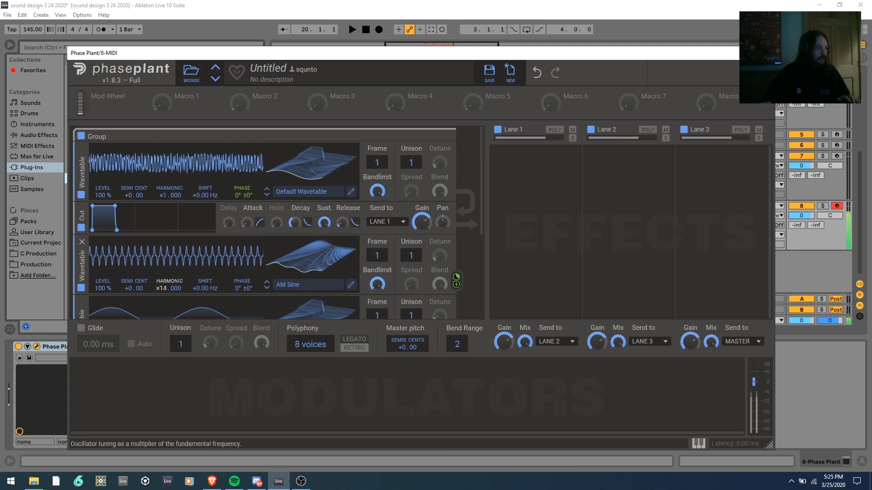
drag(328, 269, 329, 233)
drag(161, 289, 162, 289)
mouse_move(318, 261)
mouse_down()
mouse_move(318, 278)
mouse_move(317, 247)
mouse_up()
drag(456, 277, 456, 271)
drag(318, 255, 340, 261)
scroll(320, 255, down, 2)
scroll(341, 257, up, 2)
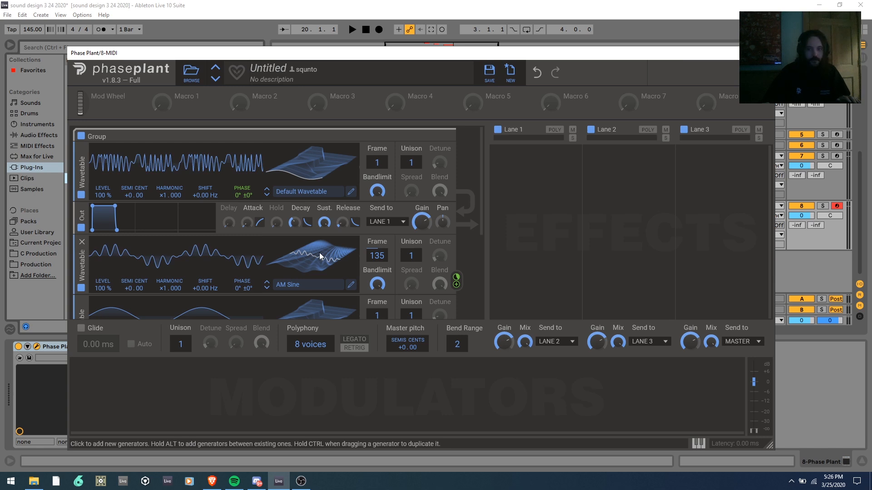
Open the wavetable browser for the second generator.
click(317, 289)
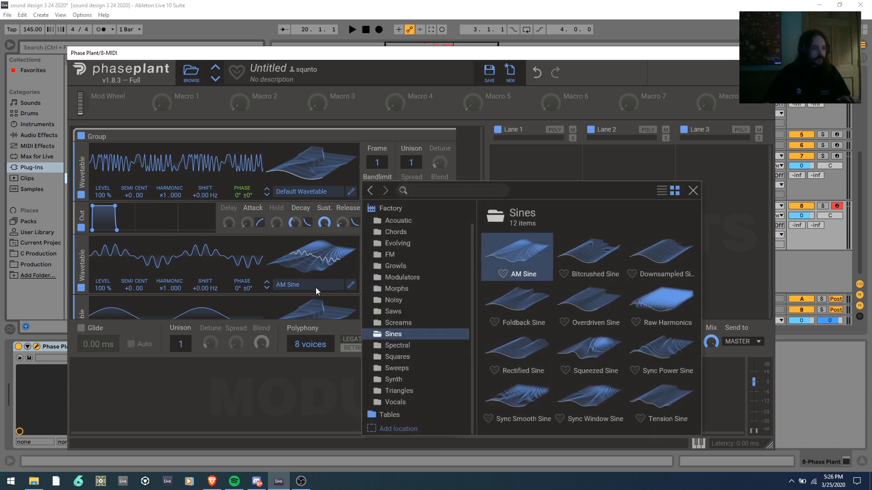
Adjust the AM Sine oscillator's phase modulation amount and load the factory Remap Mirror modulator wavetable into the oscillator below it.
click(315, 287)
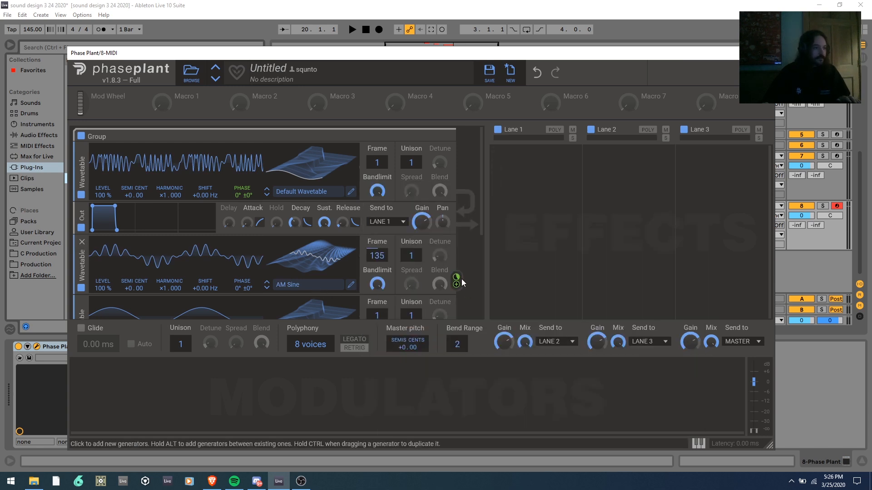
drag(456, 277, 457, 298)
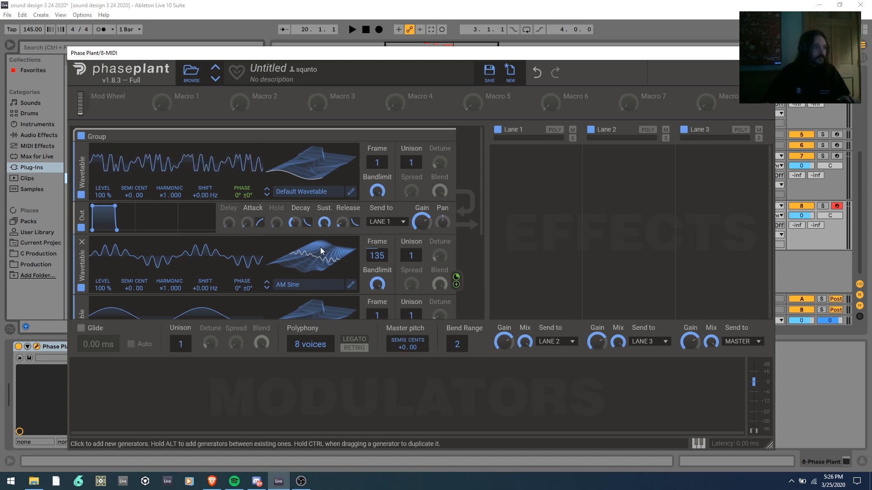
scroll(303, 263, down, 3)
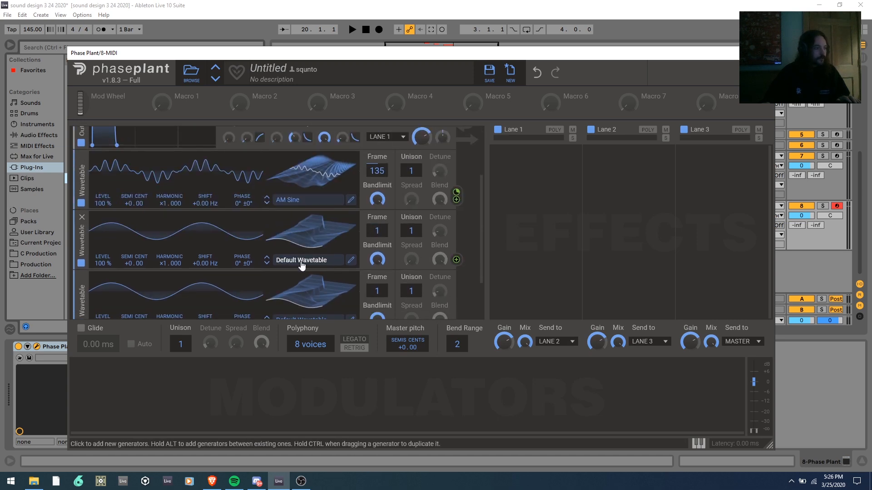
click(302, 261)
click(403, 303)
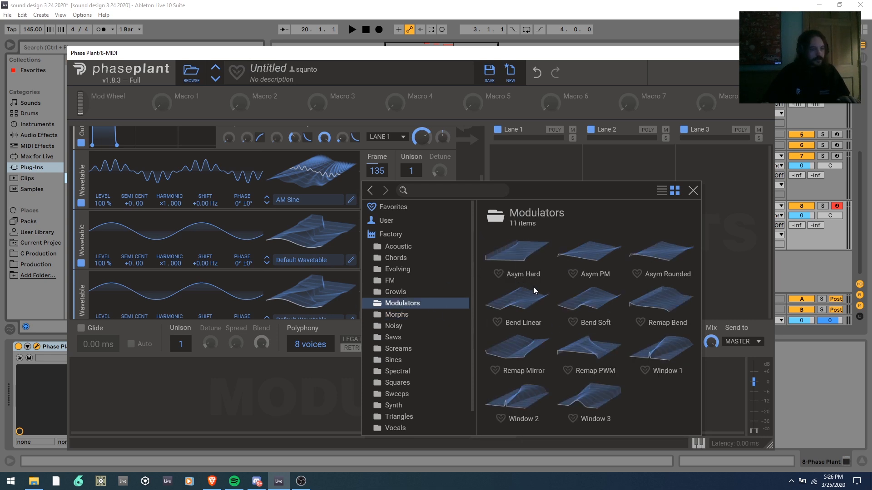
click(513, 347)
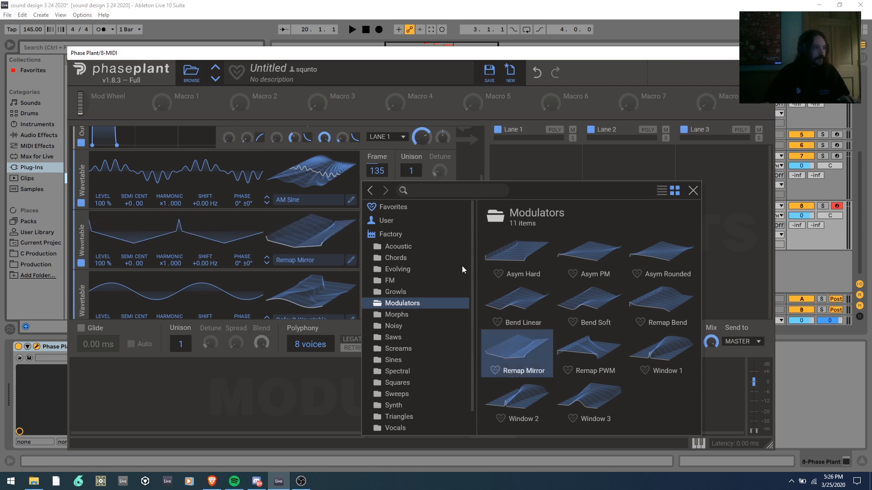
click(692, 190)
Route the Remap Mirror oscillator to AM Sine's phase and the last wavetable oscillator to Remap Mirror's phase, adjusting Remap Mirror's frame.
click(457, 260)
drag(242, 211, 242, 181)
drag(297, 248, 338, 232)
scroll(342, 298, down, 2)
drag(455, 266, 242, 216)
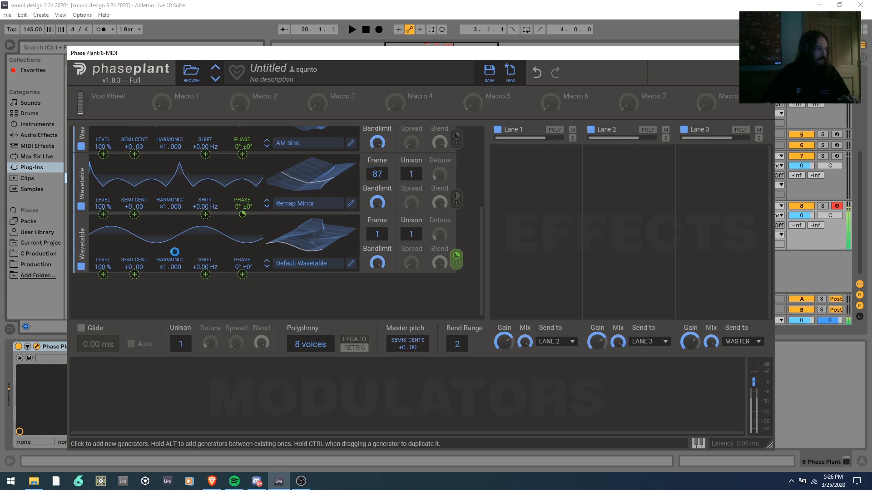
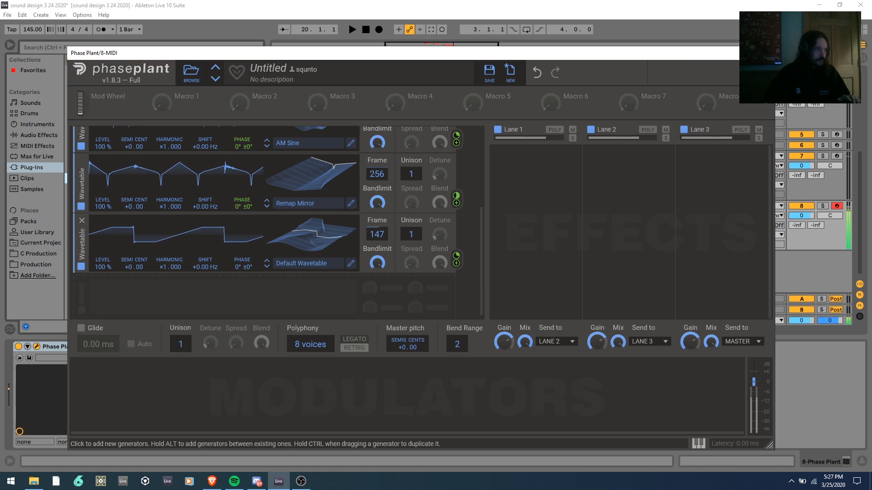
Load the factory Dephased Triangle wavetable into the last oscillator and sweep its frame up to 256.
click(314, 264)
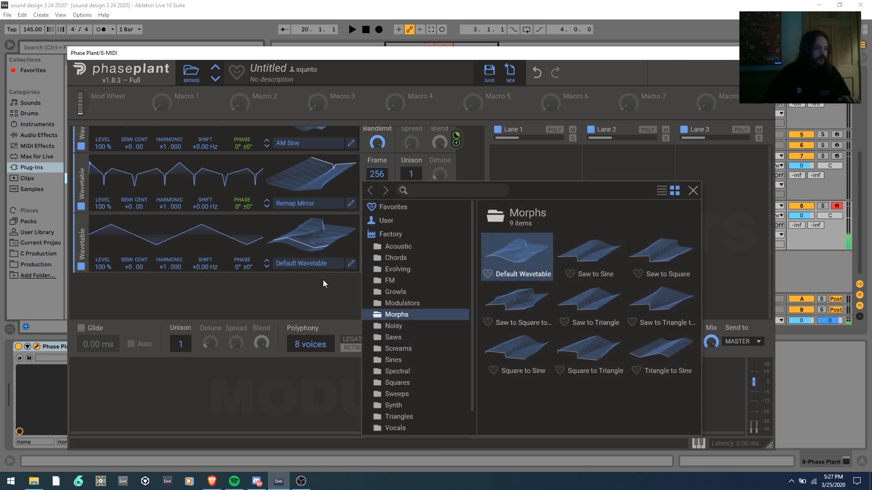
scroll(415, 370, down, 2)
click(409, 391)
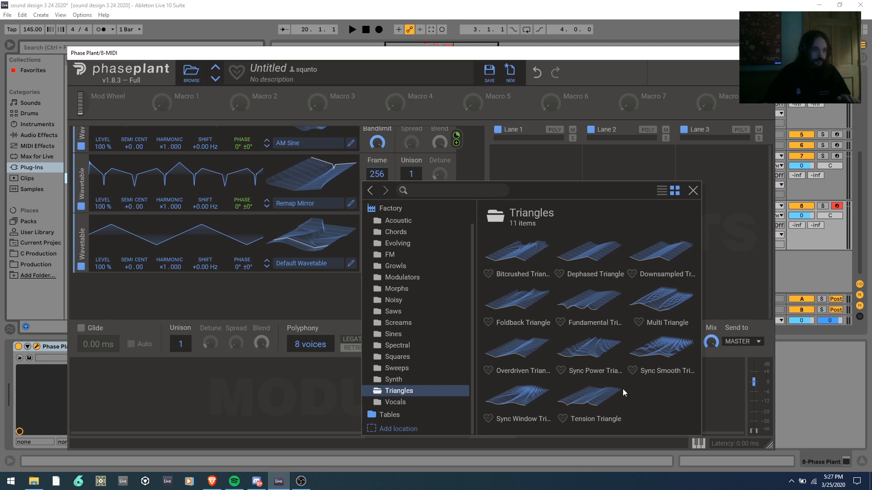
double_click(604, 248)
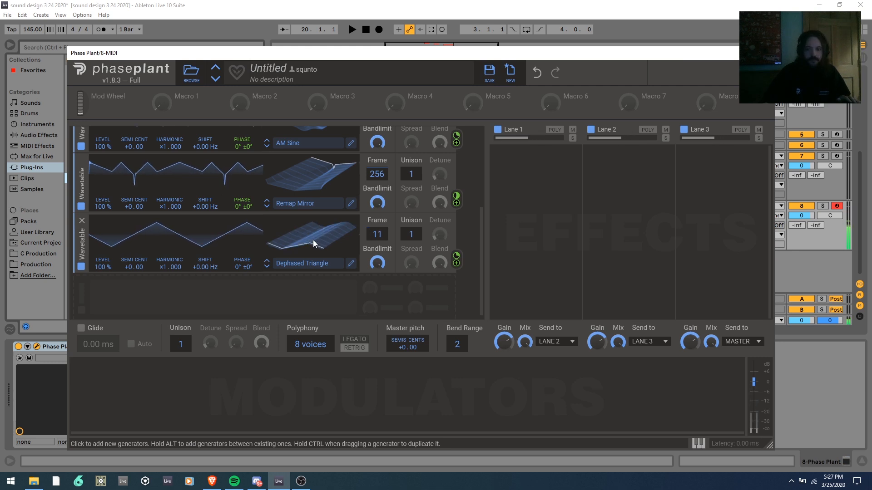
drag(312, 240, 313, 164)
drag(312, 241, 313, 182)
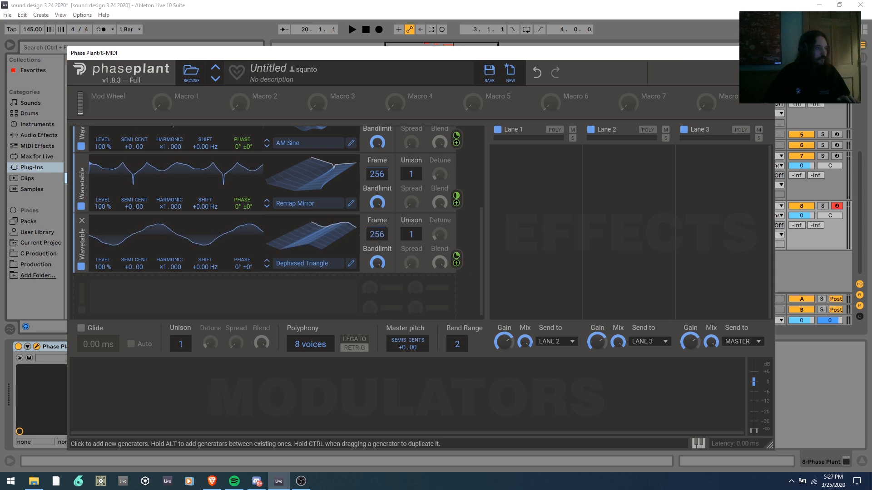
Try the Overdriven Triangle and Fundamental Triangle wavetables in the last oscillator, sweeping through the frames.
click(309, 263)
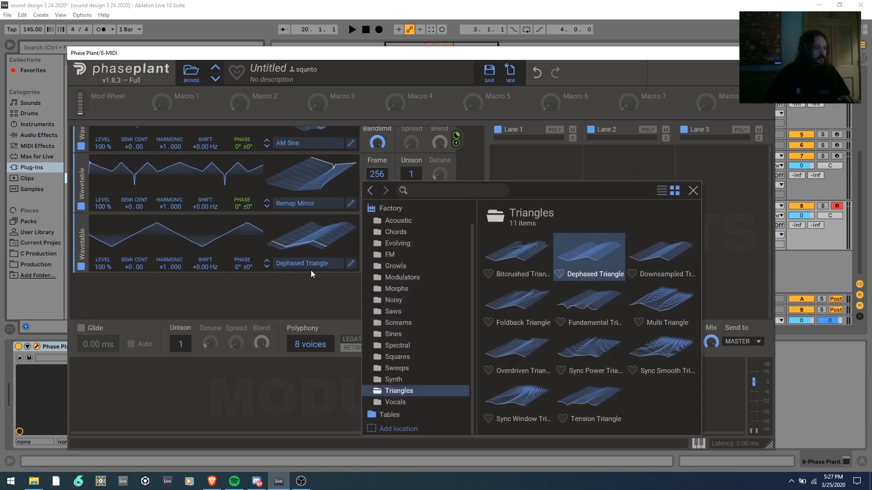
double_click(515, 343)
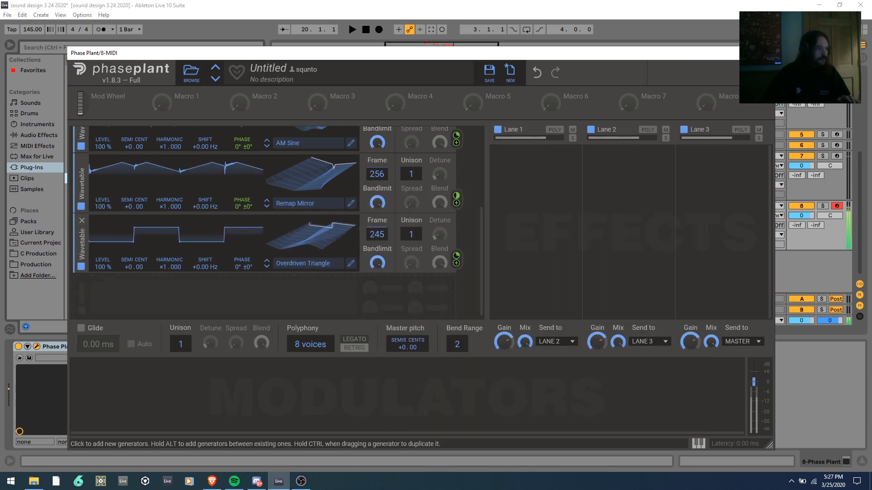
click(312, 265)
click(562, 302)
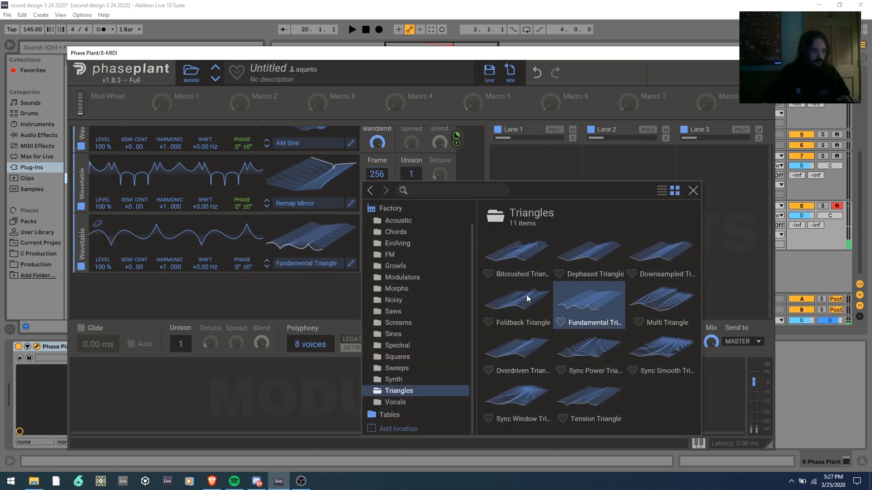
click(561, 302)
drag(376, 235, 377, 190)
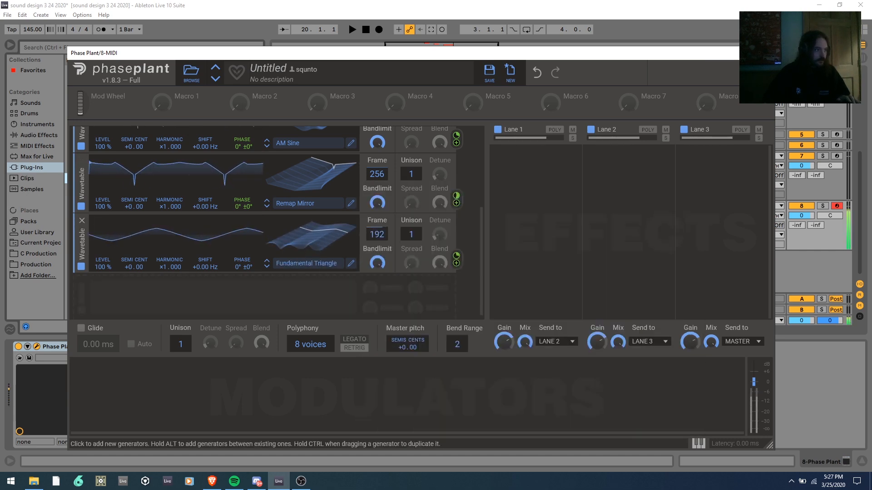
Switch the last oscillator to the Foldback Triangle wavetable and sweep its frame.
click(327, 263)
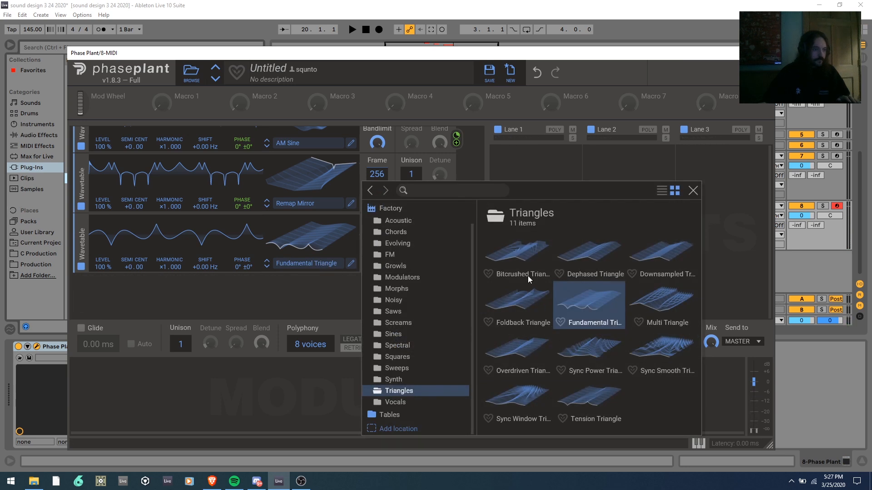
click(519, 254)
click(511, 297)
click(511, 297)
drag(377, 234, 377, 265)
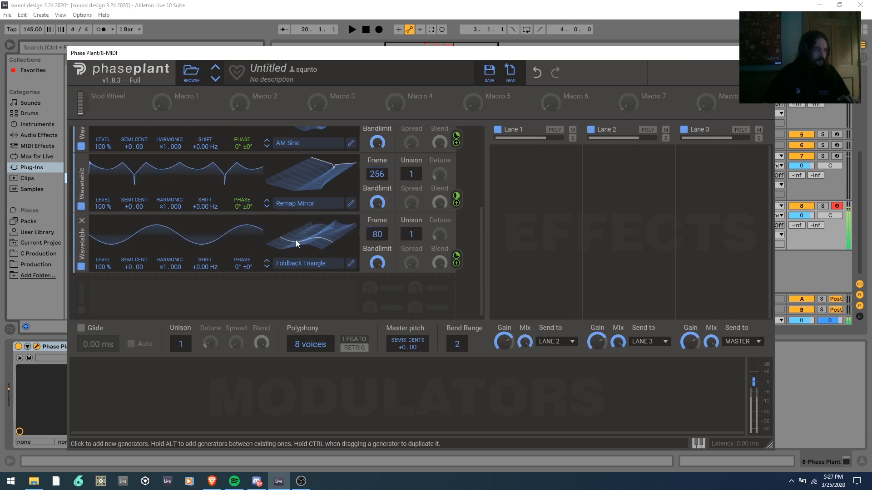
Load the Tension Triangle wavetable into the last oscillator and bring its frame down to 2.
click(294, 264)
click(602, 401)
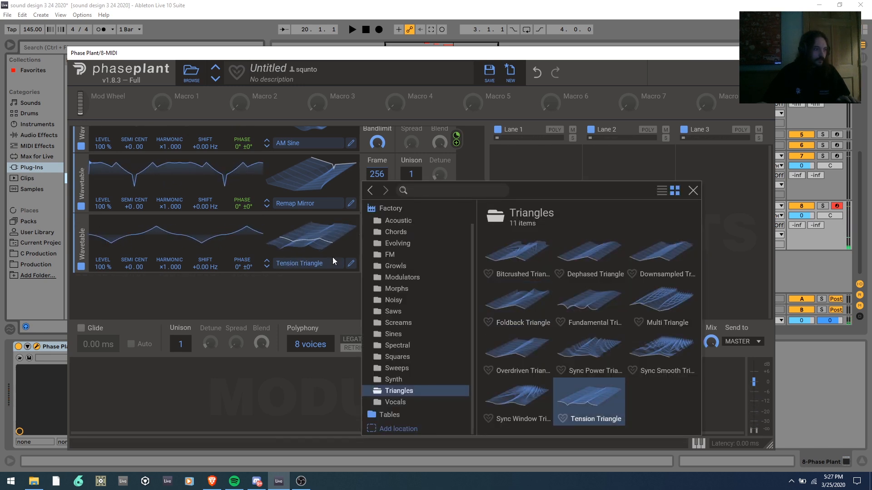
click(353, 271)
drag(377, 234, 377, 272)
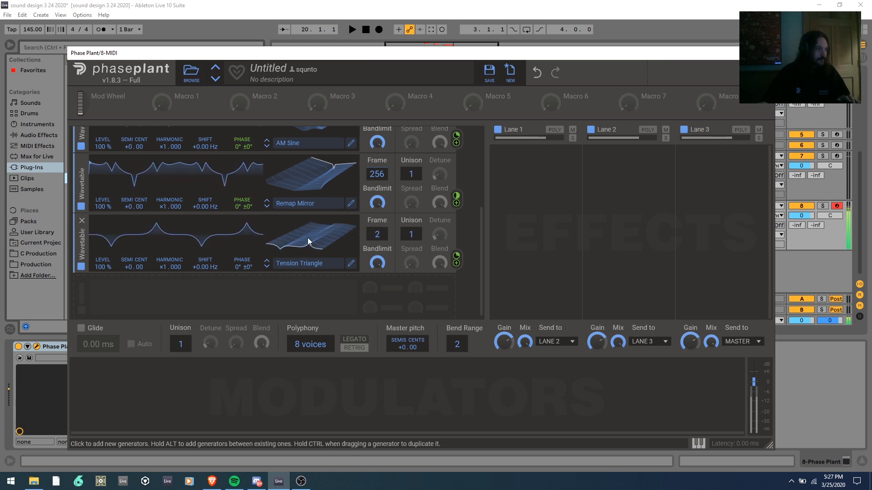
Set the harmonic of both the AM Sine and Tension Triangle oscillators to ×2.000.
scroll(273, 244, up, 5)
drag(169, 288, 163, 268)
scroll(190, 265, down, 5)
scroll(162, 282, down, 3)
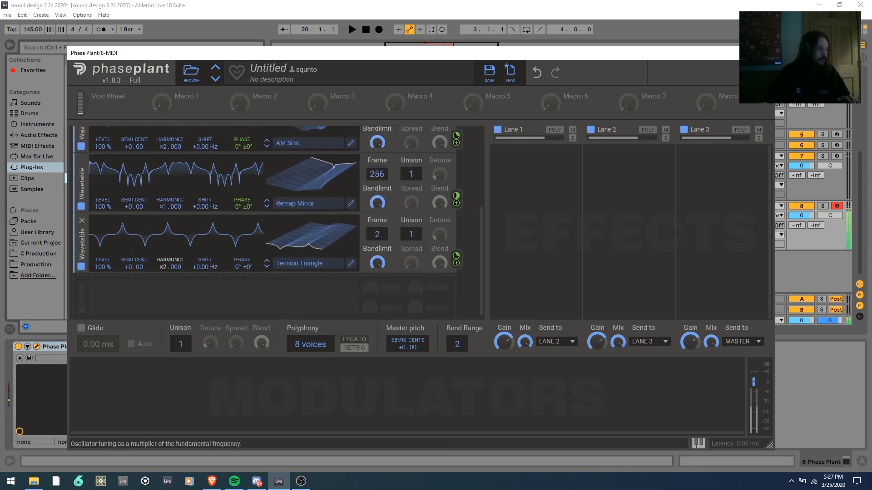
Sweep the Tension Triangle frame to about 127 and set the harmonic to ×4.000 for Remap Mirror and ×1.000 for AM Sine.
drag(309, 244, 324, 181)
scroll(170, 223, up, 1)
scroll(164, 177, down, 1)
scroll(171, 229, up, 3)
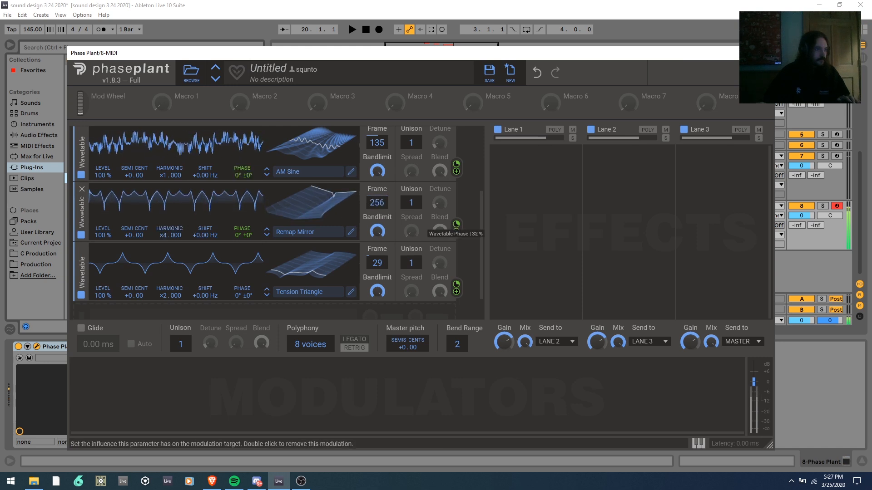
drag(293, 258, 293, 235)
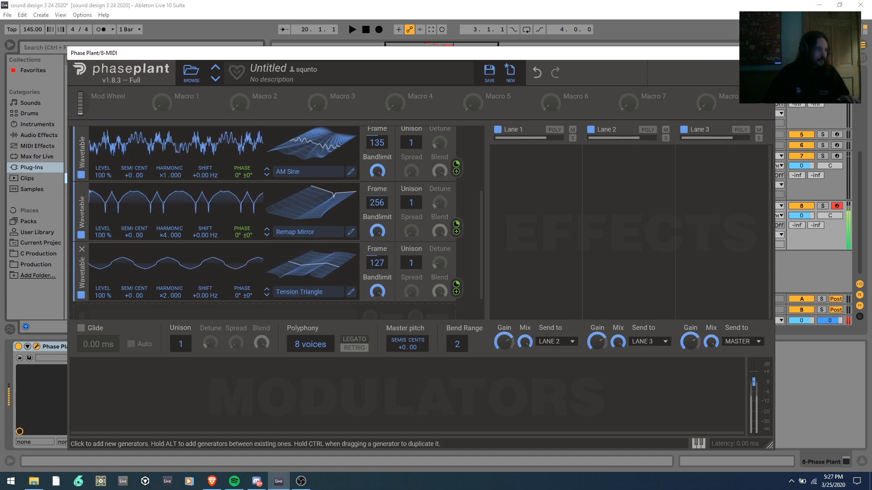
Set the AM Sine oscillator's frame to 160 and reset the Remap Mirror oscillator's harmonic to ×1.000.
scroll(344, 188, up, 3)
mouse_move(310, 159)
mouse_down()
mouse_move(309, 143)
mouse_move(309, 175)
mouse_up()
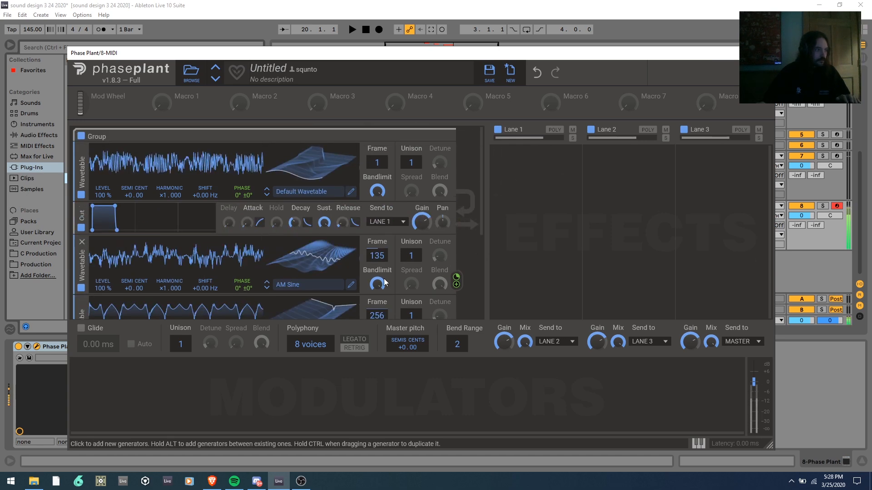
mouse_move(313, 257)
mouse_down()
mouse_move(313, 270)
mouse_move(315, 211)
mouse_move(315, 241)
mouse_up()
scroll(317, 245, down, 2)
double_click(159, 263)
scroll(314, 265, down, 2)
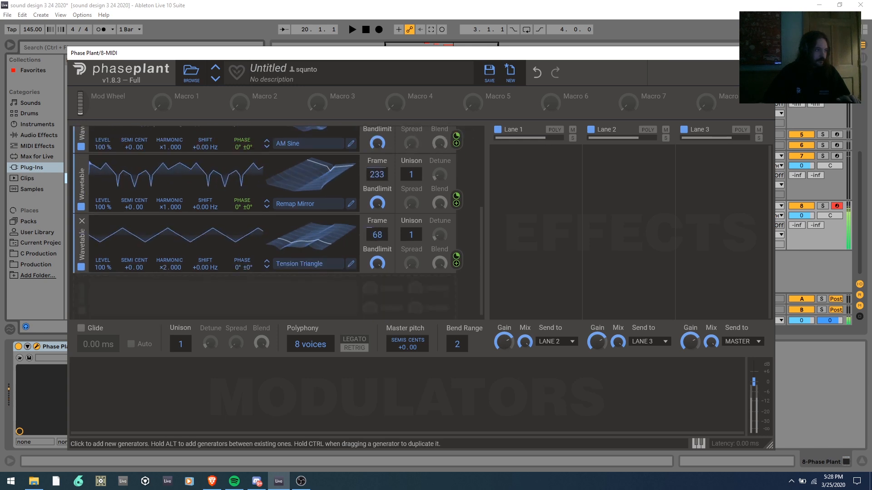
Replace the last oscillator's wavetable with the factory Rectified Sine and sweep through its frames.
click(301, 264)
click(394, 335)
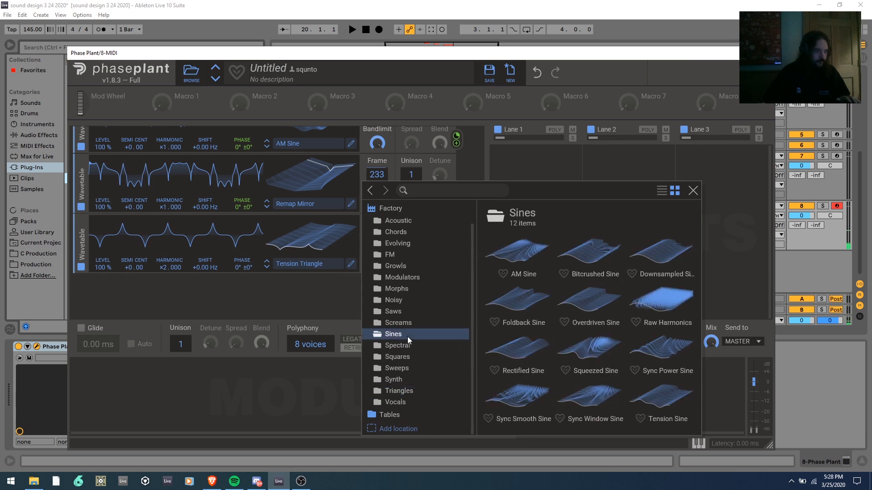
click(538, 359)
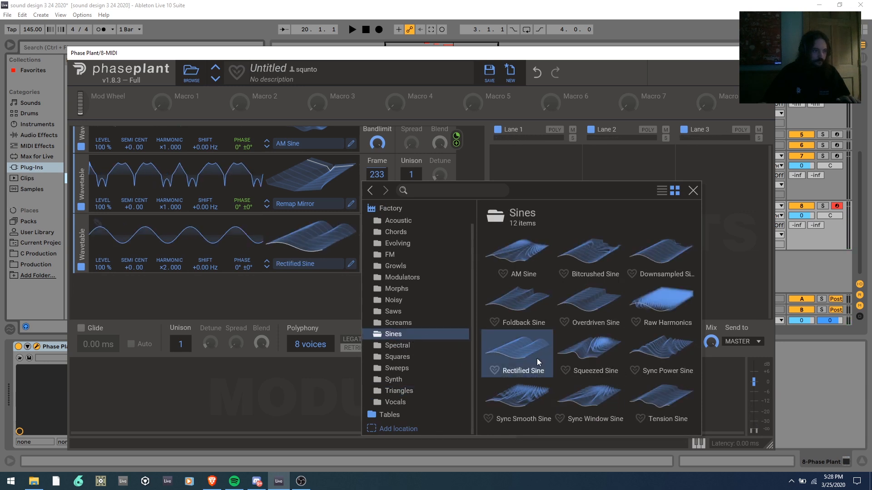
click(316, 246)
mouse_move(376, 235)
mouse_down()
mouse_move(377, 209)
mouse_move(376, 224)
mouse_up()
Set the harmonic to ×3.000 on the Rectified Sine oscillator and ×5.000 on the Remap Mirror oscillator.
drag(173, 263, 173, 273)
drag(377, 234, 377, 213)
key(ctrl+z)
mouse_move(166, 268)
mouse_down()
mouse_move(165, 253)
mouse_move(165, 260)
mouse_up()
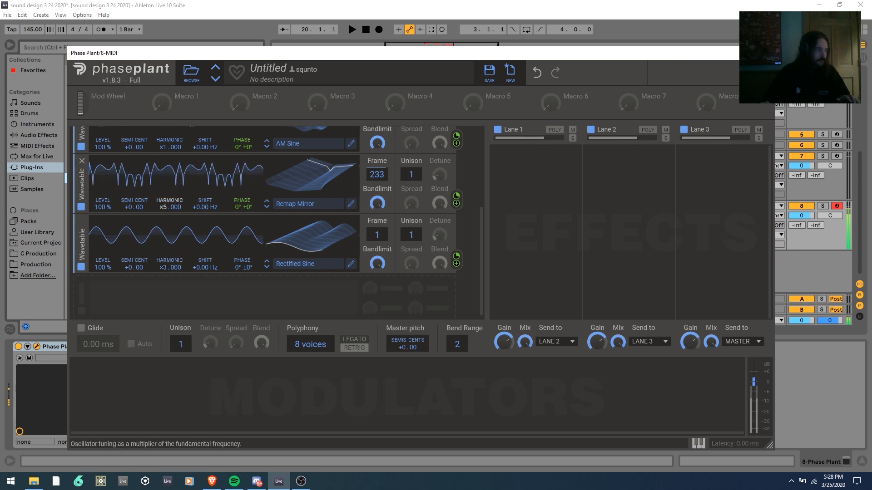
Set the Rectified Sine oscillator's frame to 165 and the Remap Mirror oscillator's frame to 62.
mouse_move(377, 235)
mouse_down()
mouse_move(377, 207)
mouse_move(377, 237)
mouse_up()
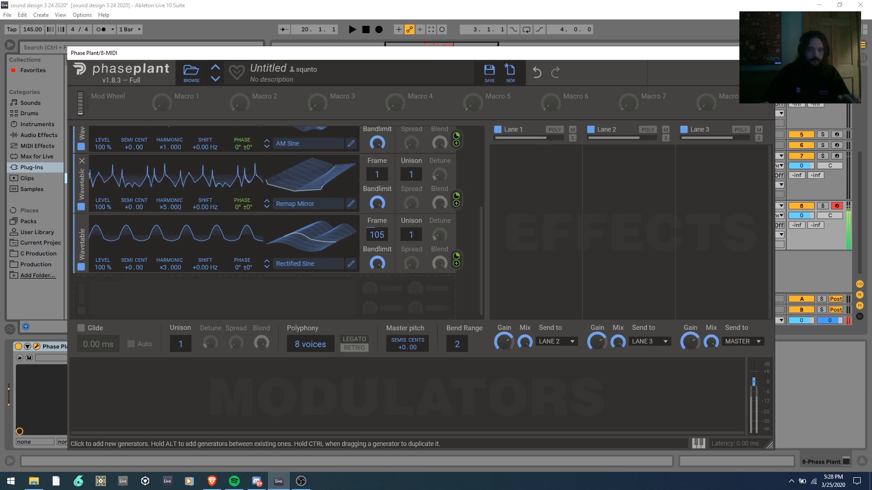
drag(377, 174, 377, 202)
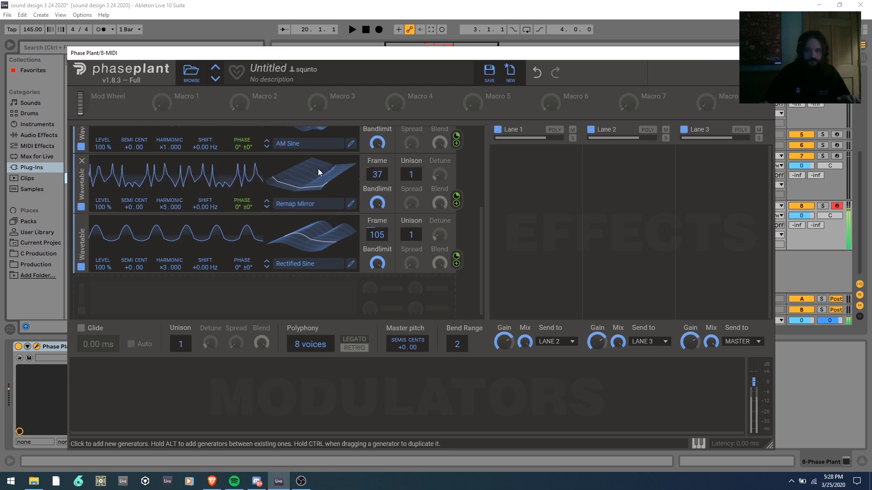
scroll(309, 176, up, 5)
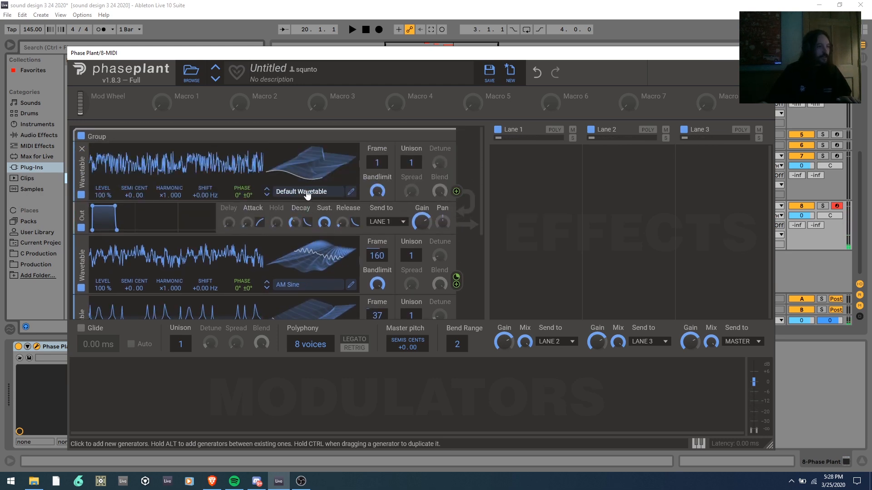
scroll(317, 177, down, 5)
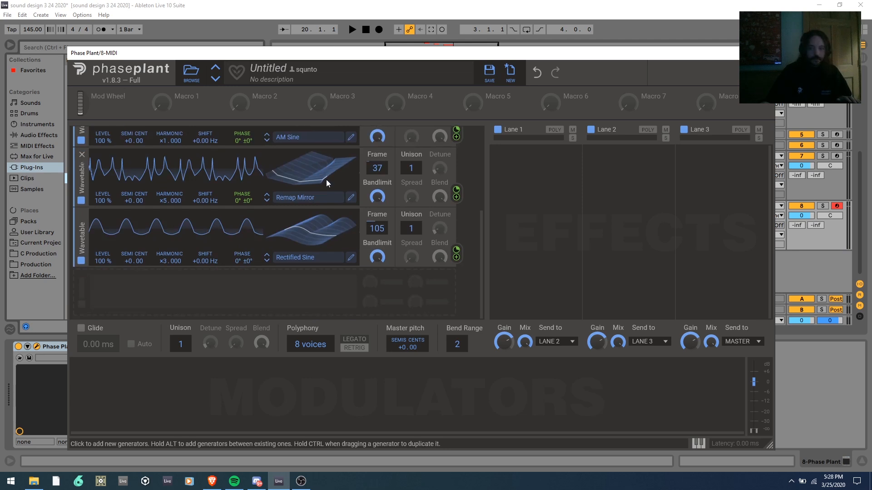
drag(377, 228, 377, 267)
drag(317, 177, 316, 160)
Try AM Sine at harmonic ×2.000, return it to ×1.000, and set its frame to 167.
mouse_move(174, 204)
mouse_down()
mouse_move(173, 187)
mouse_move(173, 204)
mouse_move(166, 192)
mouse_up()
scroll(162, 197, up, 1)
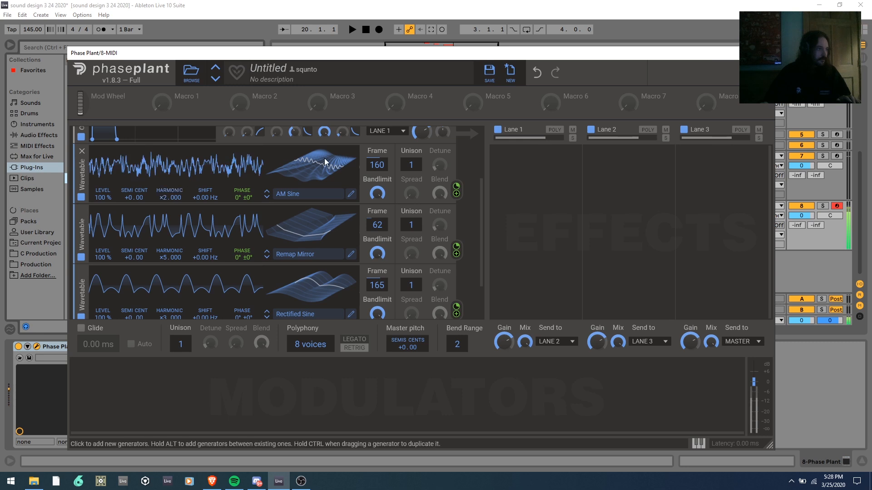
drag(377, 165, 377, 145)
drag(164, 197, 163, 201)
mouse_move(377, 165)
mouse_down()
mouse_move(377, 175)
mouse_move(377, 158)
mouse_up()
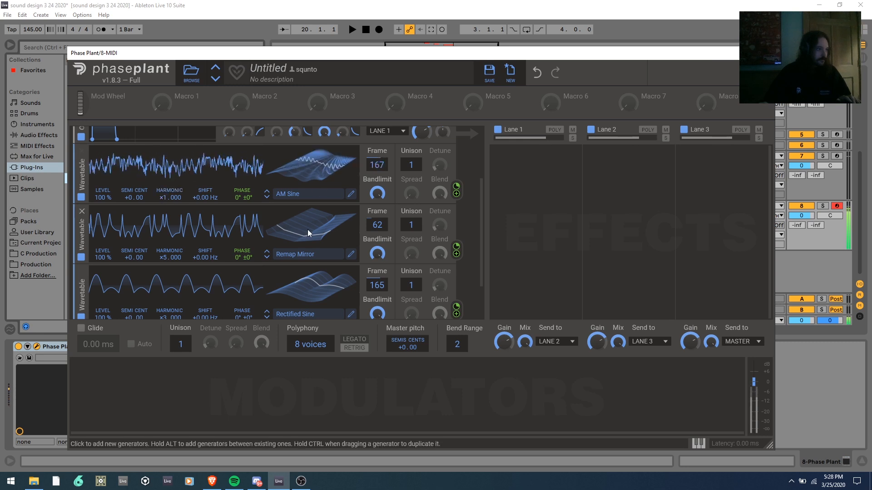
Replace the Remap Mirror wavetable with the factory Bend Soft modulator wavetable and move its frame to about 37.
click(302, 254)
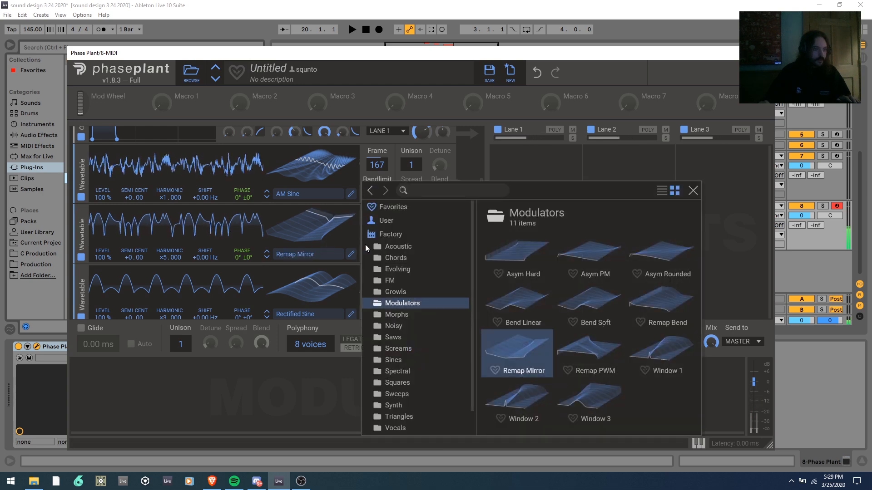
click(603, 305)
click(295, 220)
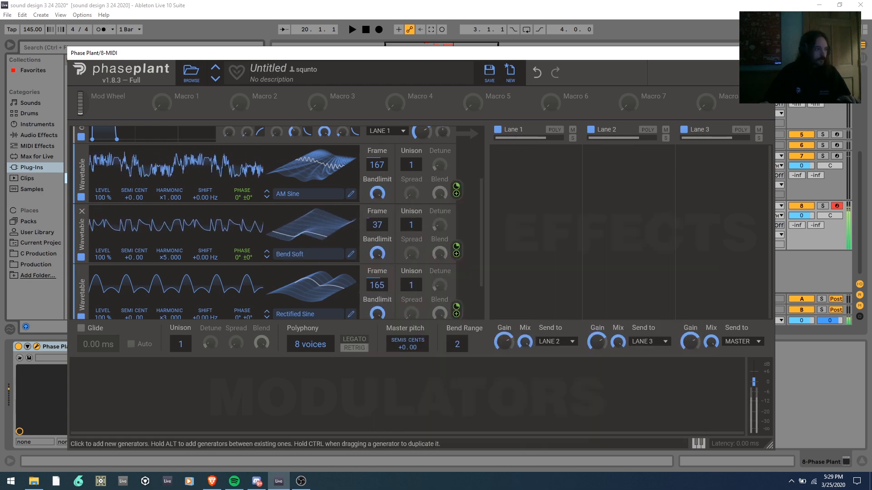
Try the factory Remap Bend and Window 1 modulator wavetables in place of Bend Soft, sweeping the frame of each.
drag(377, 225, 377, 167)
click(307, 259)
click(653, 297)
click(326, 223)
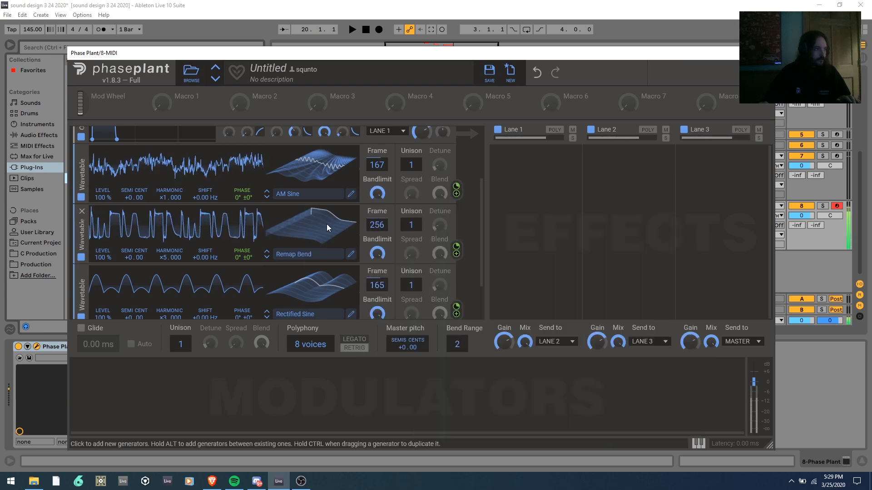
click(304, 258)
click(650, 369)
click(292, 222)
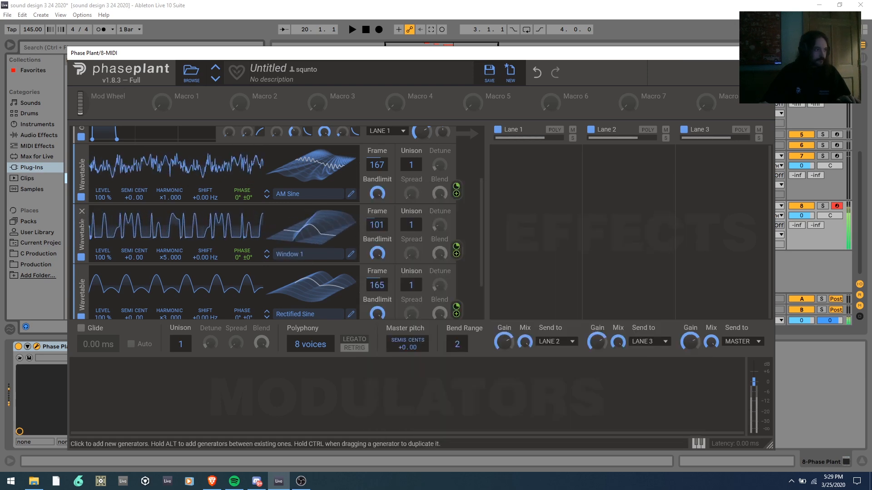
Replace the Window 1 wavetable with the factory Remap Mirror modulator wavetable and move its frame to about 90.
click(323, 255)
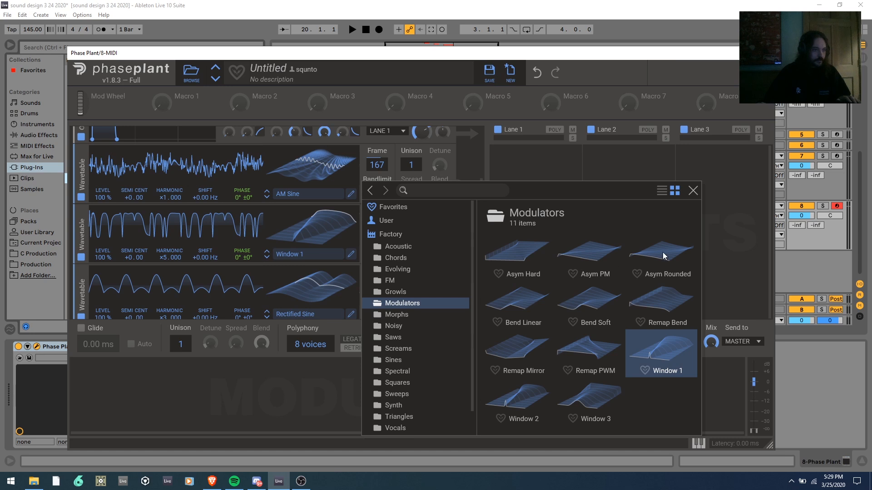
click(522, 339)
click(328, 226)
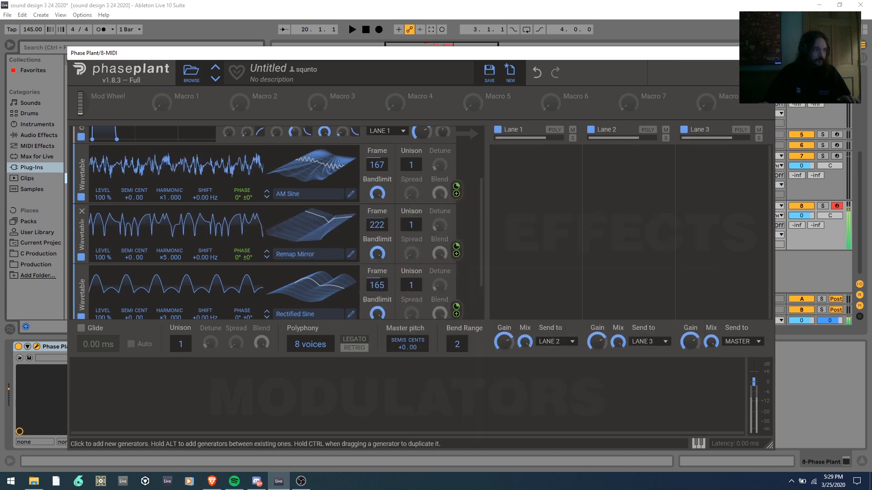
mouse_move(377, 225)
mouse_down()
mouse_move(377, 294)
mouse_move(377, 202)
mouse_move(377, 230)
mouse_up()
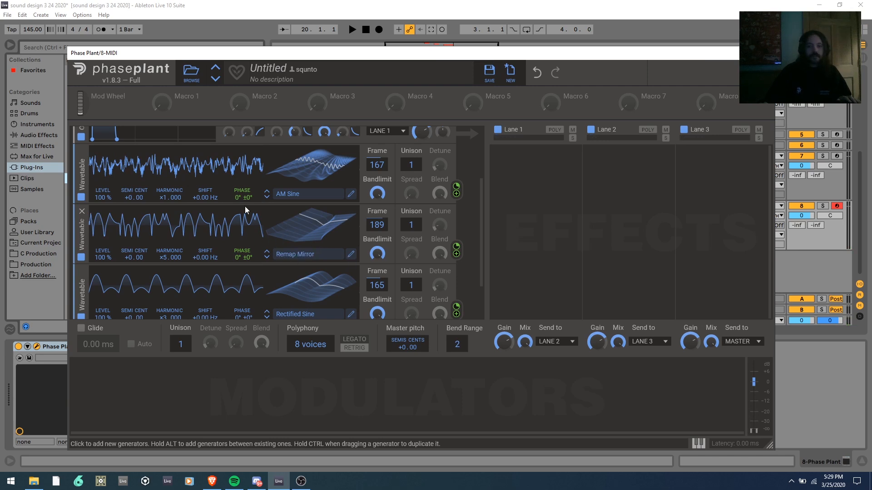
scroll(244, 206, up, 3)
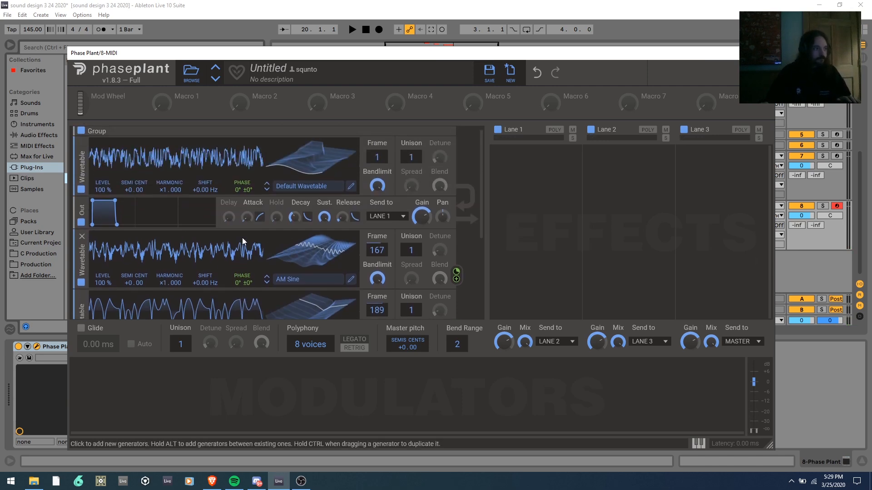
scroll(242, 241, down, 2)
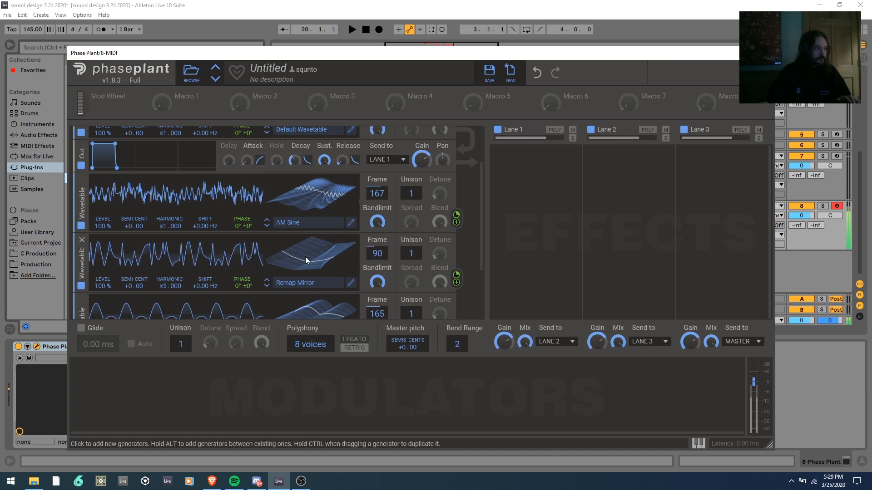
Try the factory Window 2 modulator wavetable in place of AM Sine, with its frame at about 255.
click(317, 222)
click(406, 287)
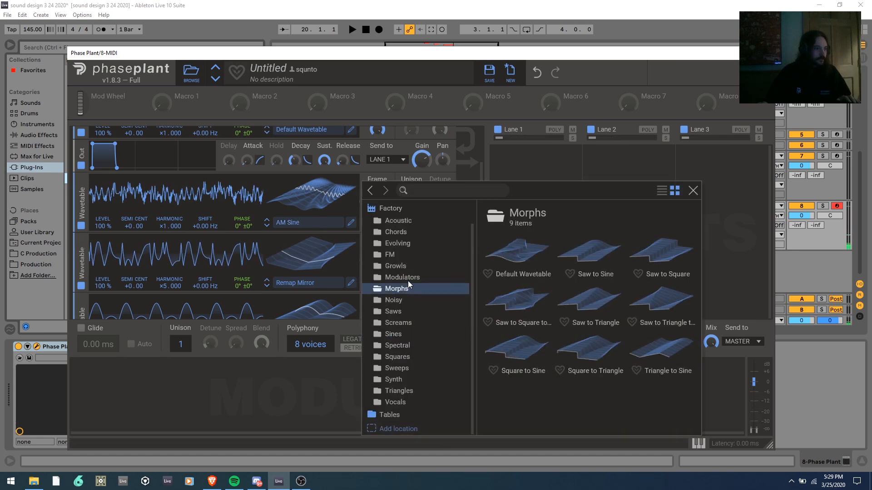
click(407, 279)
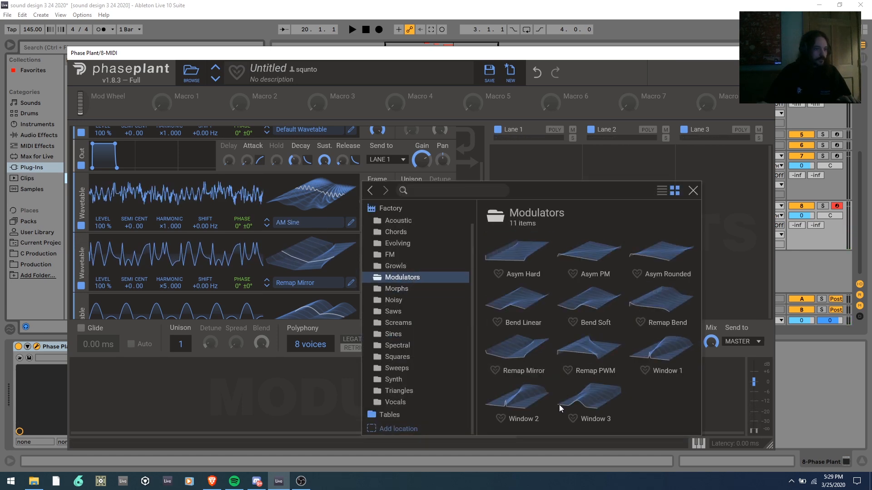
click(517, 396)
click(342, 216)
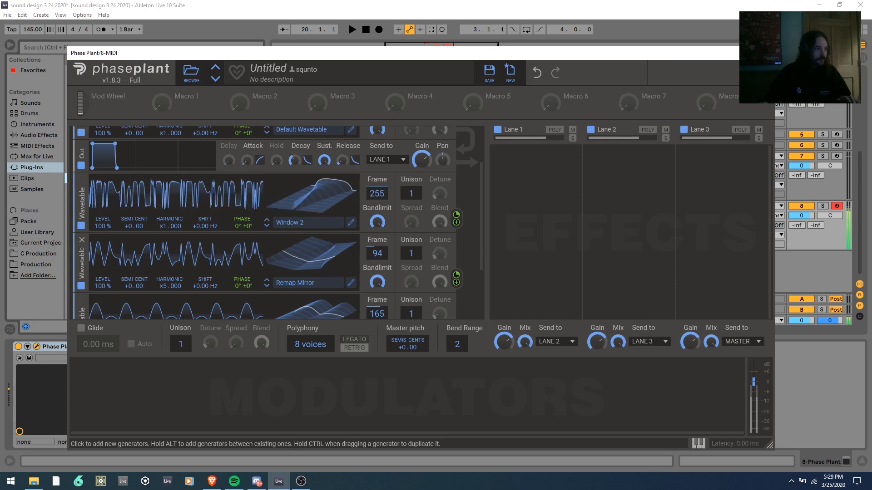
Replace the Window 2 wavetable with AM Sine at frame 114, and set the Remap Mirror oscillator's frame to 41.
click(305, 222)
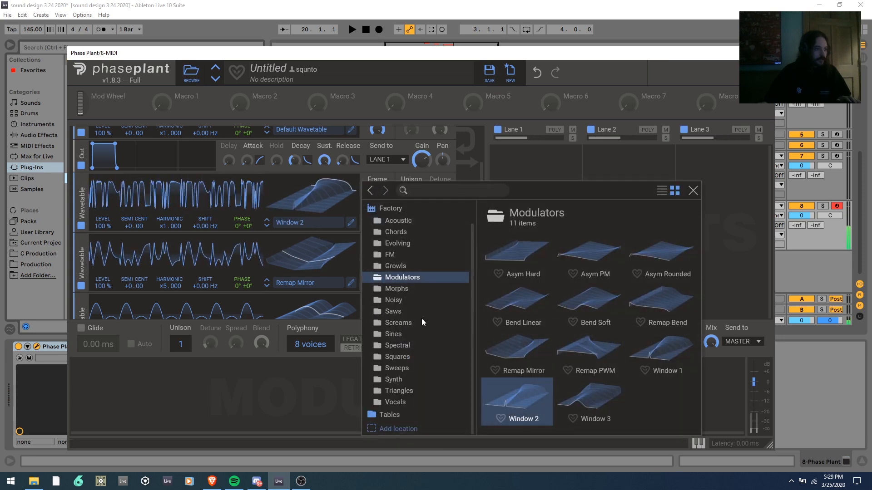
click(418, 334)
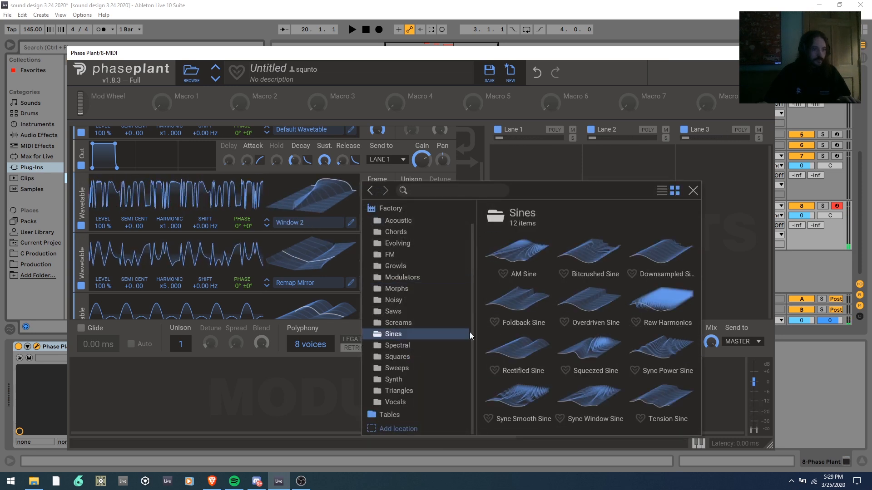
click(541, 262)
click(339, 193)
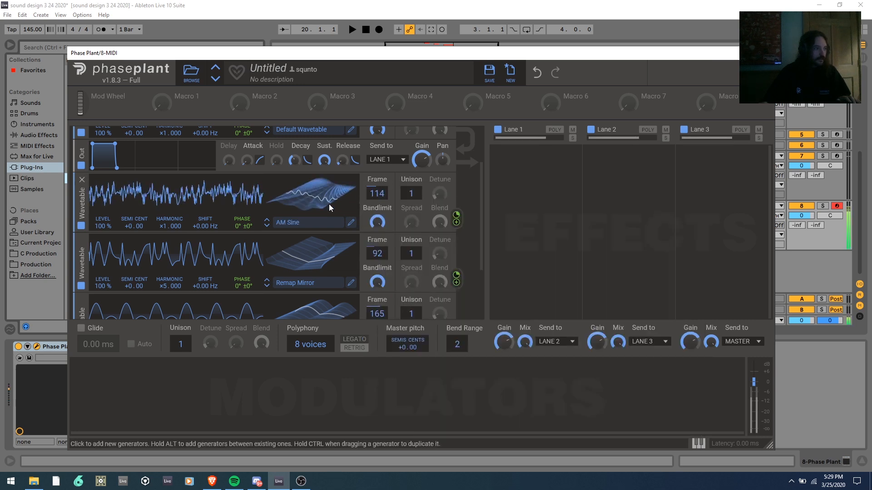
drag(377, 254, 377, 327)
Add a Filter and move it between the Default Wavetable oscillator and the output.
scroll(330, 246, down, 3)
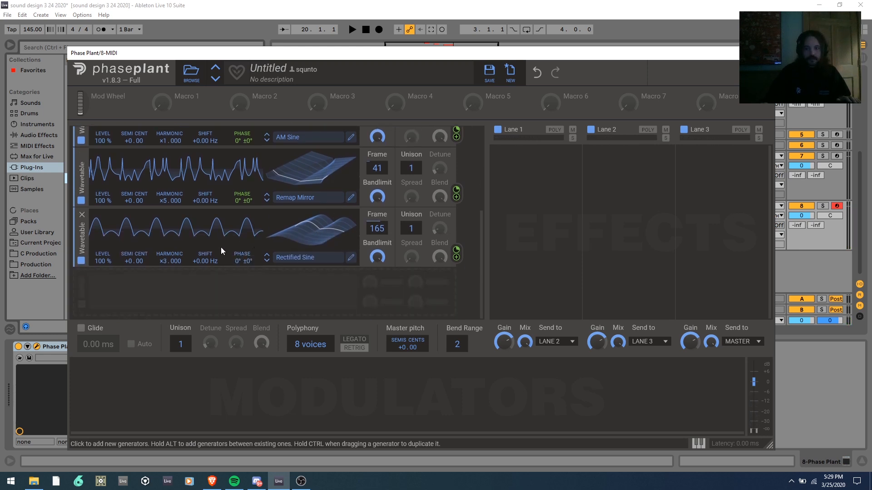
click(293, 285)
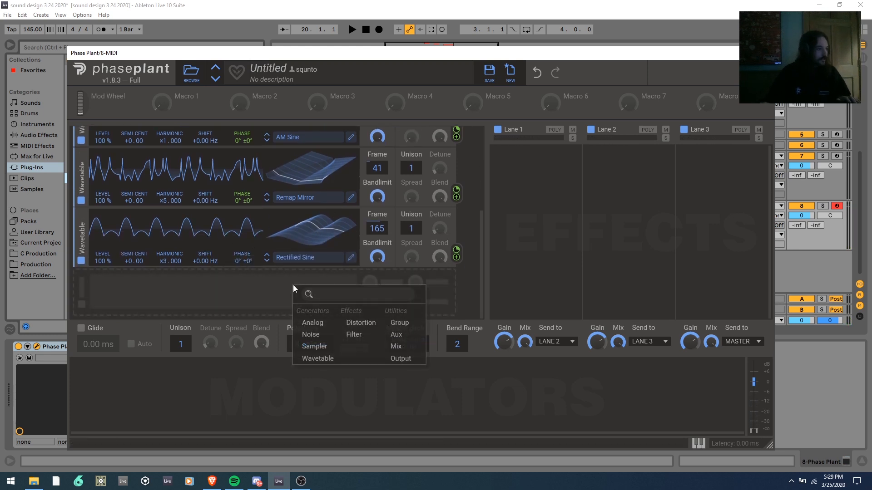
click(357, 335)
drag(84, 289, 115, 172)
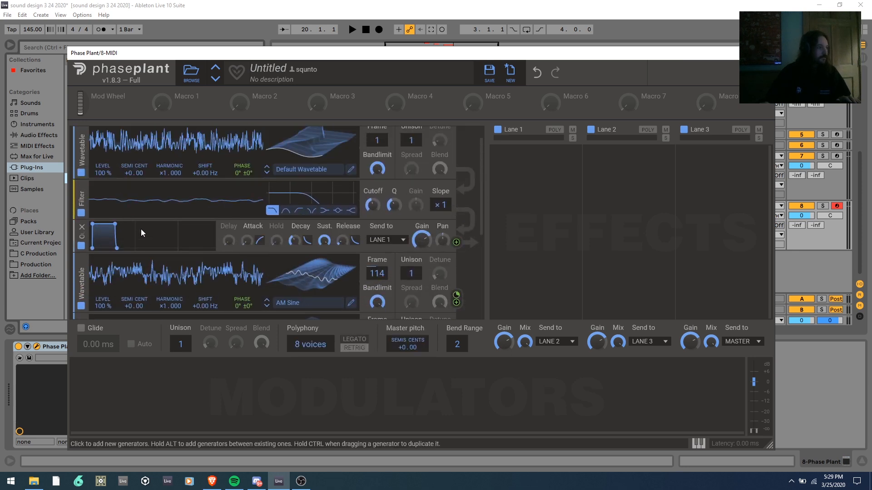
Make the filter a notch with slope ×6 and Q 0.100, and adjust its cutoff.
click(312, 233)
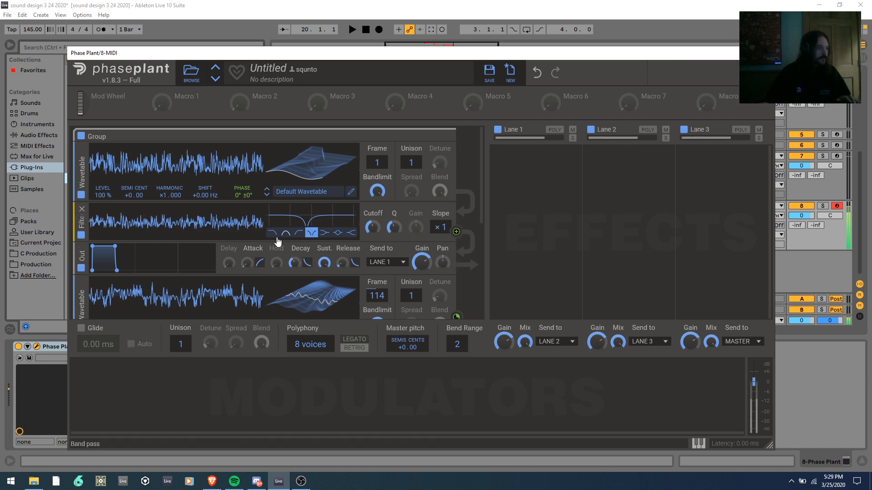
mouse_move(372, 227)
mouse_down()
mouse_move(372, 245)
mouse_move(372, 237)
mouse_up()
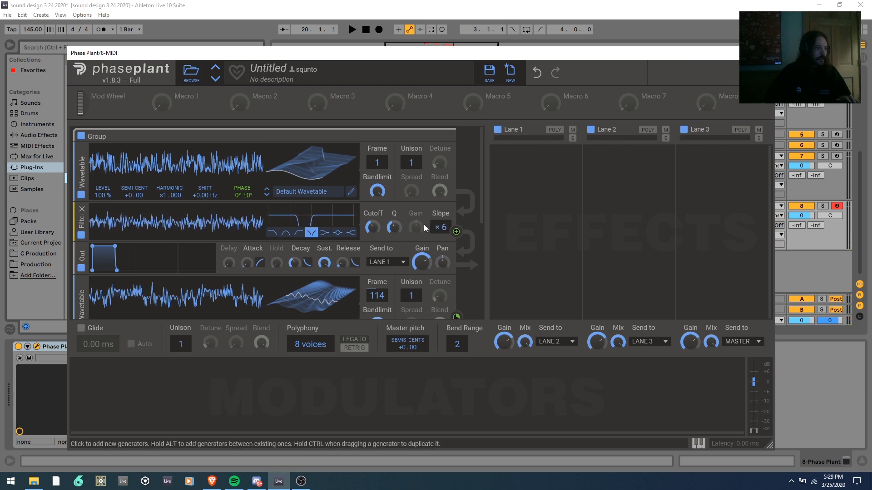
mouse_move(394, 227)
mouse_down()
mouse_move(394, 200)
mouse_move(394, 241)
mouse_move(394, 205)
mouse_move(394, 240)
mouse_move(394, 211)
mouse_move(395, 232)
mouse_up()
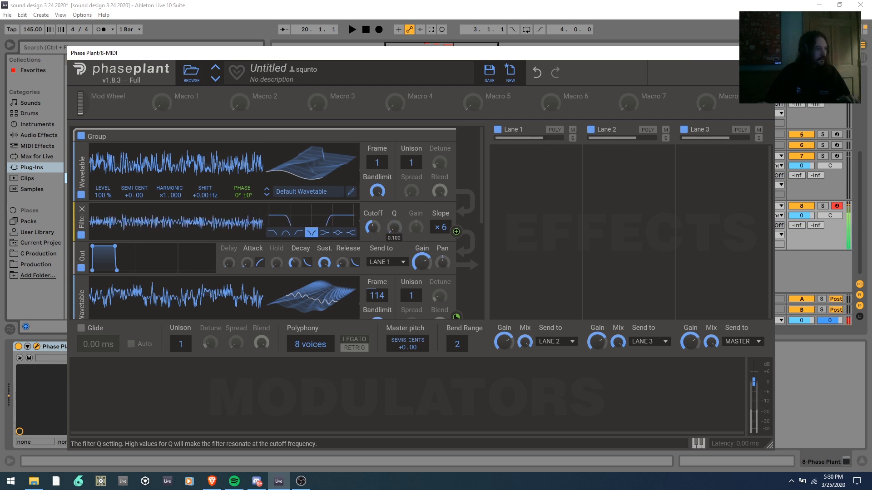
mouse_move(394, 229)
mouse_down()
mouse_move(396, 205)
mouse_move(396, 232)
mouse_up()
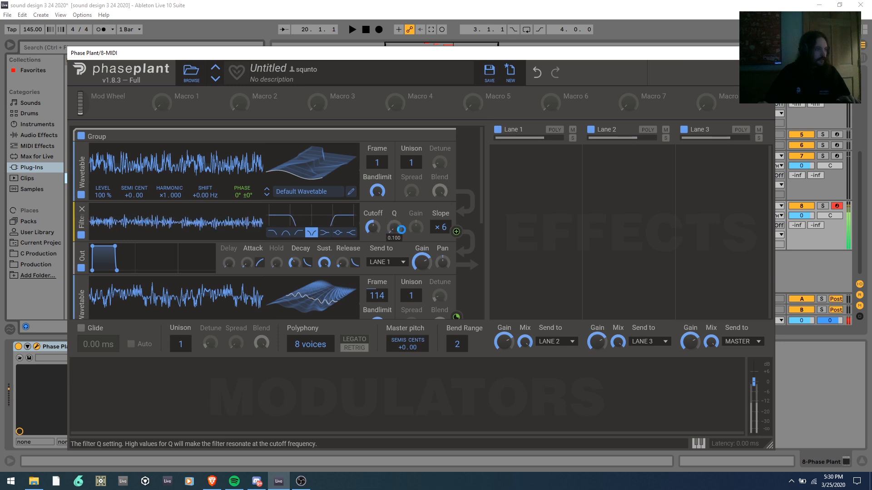
Add an LFO modulator and reshape its Sine curve into an early peak with a long falling tail.
click(127, 413)
click(127, 421)
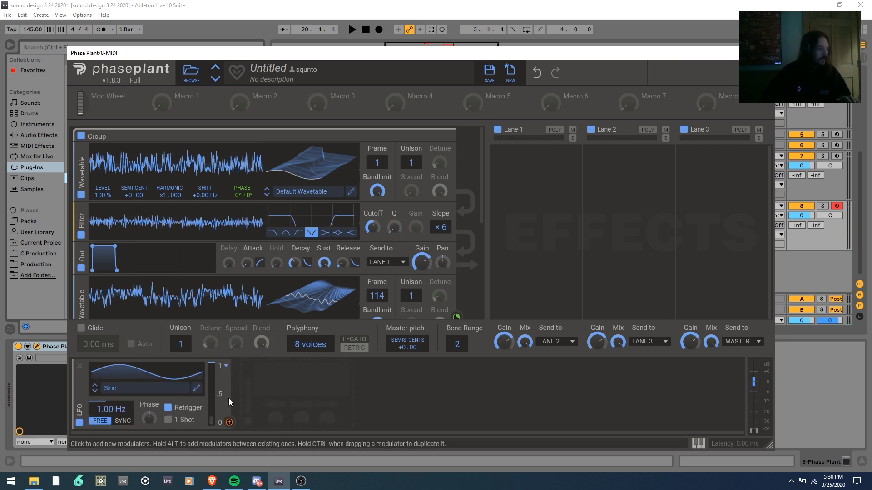
click(196, 388)
drag(283, 242, 246, 358)
drag(518, 282, 563, 309)
click(607, 165)
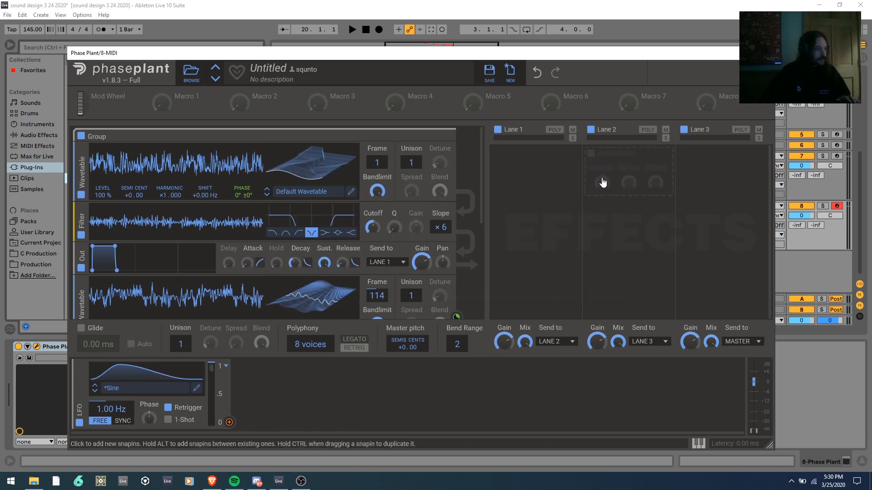
Sync the LFO at a 1/4 rate and assign it to modulate the notch filter's Q.
click(122, 420)
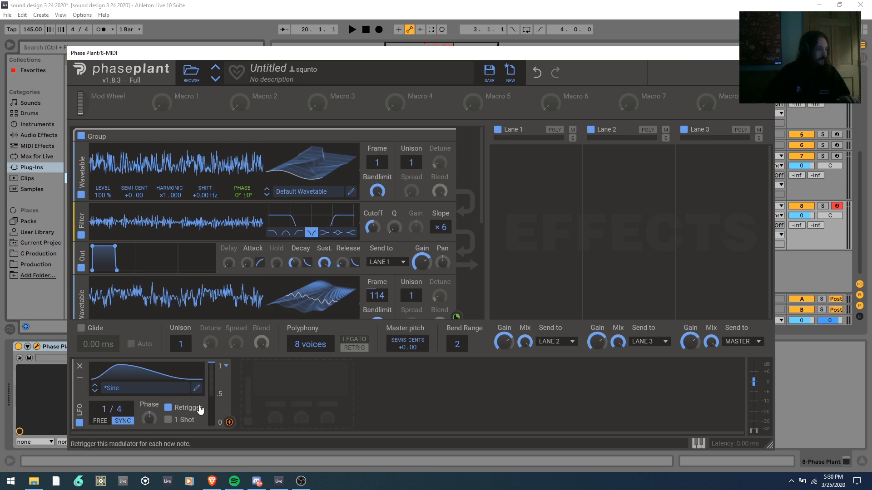
drag(231, 427, 239, 418)
drag(380, 211, 394, 237)
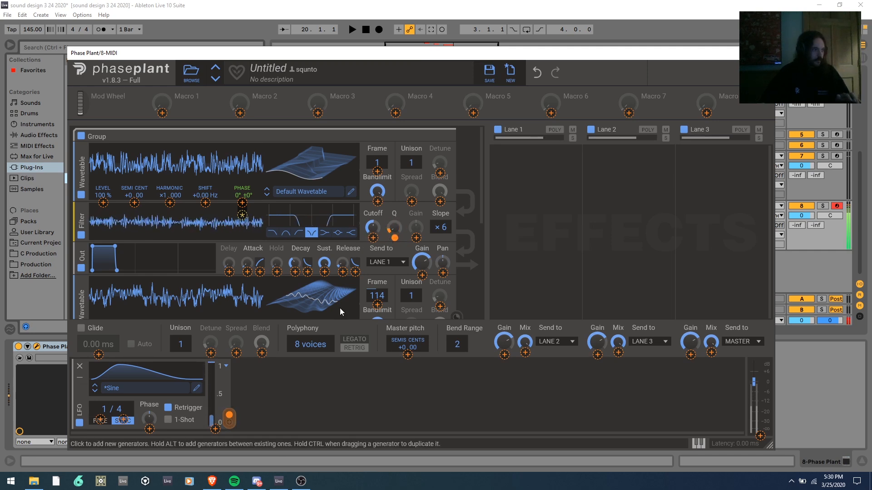
Set the frames to 182 on Remap Mirror, 120 on Rectified Sine and 45 on the Default Wavetable oscillator.
scroll(330, 294, down, 3)
drag(339, 246, 339, 225)
mouse_move(325, 302)
mouse_down()
mouse_move(325, 293)
mouse_move(325, 325)
mouse_move(325, 311)
mouse_up()
drag(320, 245, 320, 230)
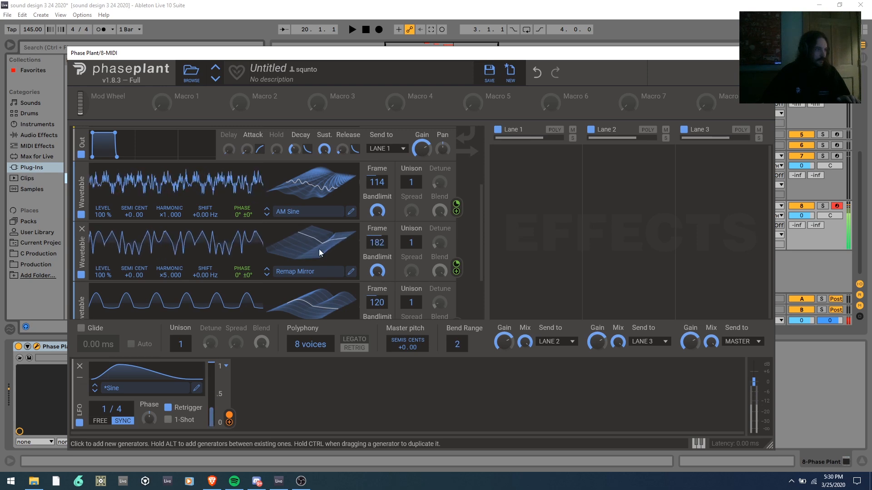
scroll(319, 246, up, 3)
drag(333, 172, 332, 132)
Insert a low-pass Filter with a 246 Hz cutoff between the notch filter and the output, and modulate its cutoff with the LFO.
scroll(282, 286, down, 5)
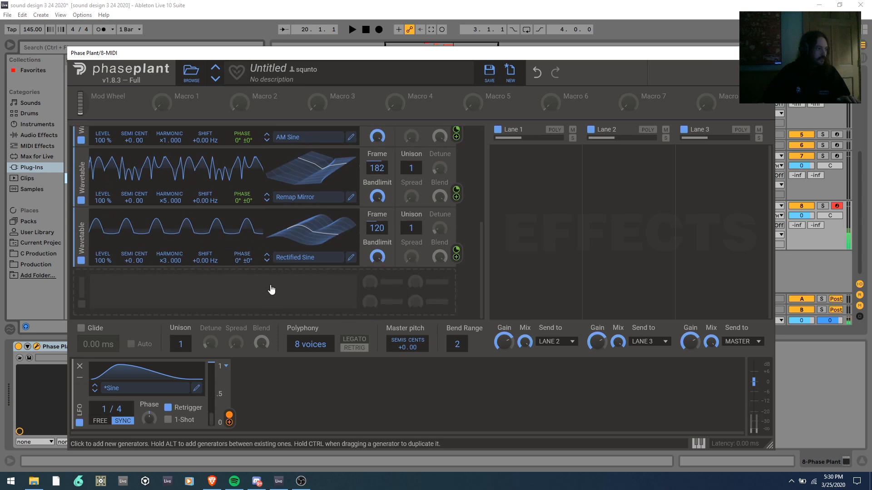
click(271, 285)
click(331, 333)
drag(86, 288, 127, 242)
scroll(102, 237, up, 4)
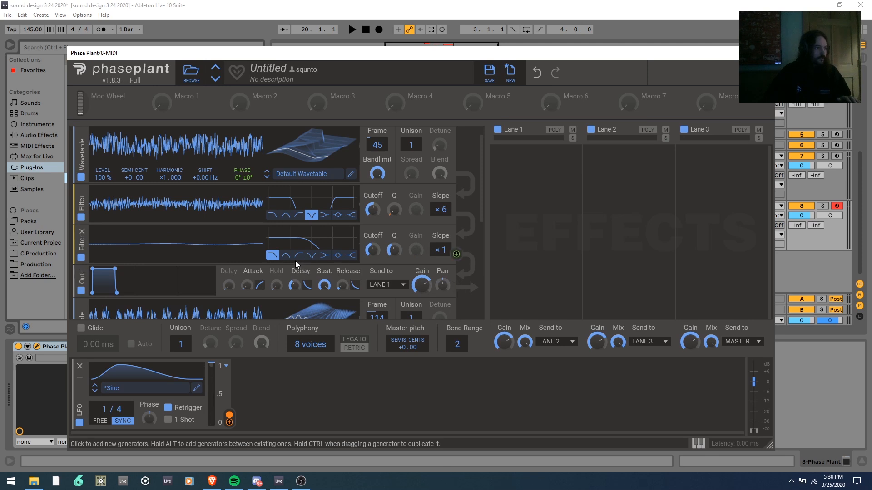
drag(372, 250, 372, 261)
drag(229, 414, 372, 250)
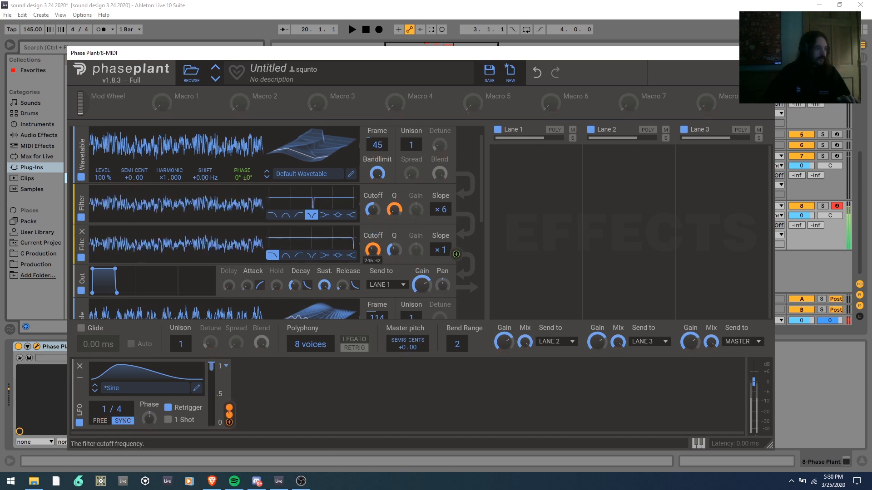
Set the Remap Mirror oscillator's frame to 56 and add a second LFO with the classic Ramp Down shape.
scroll(323, 287, down, 5)
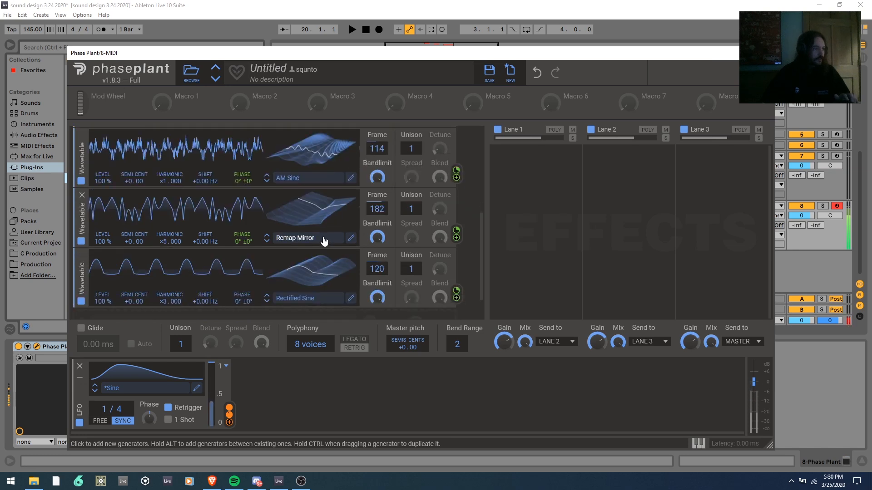
drag(321, 204, 321, 229)
click(293, 375)
click(306, 417)
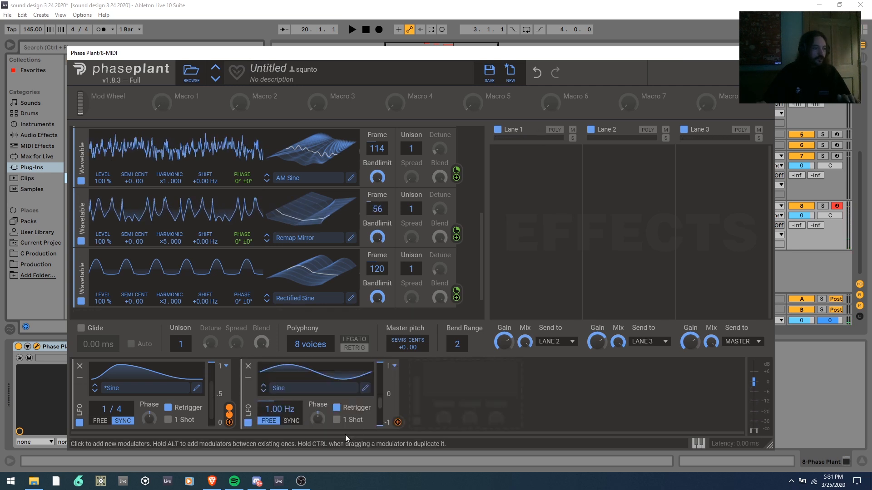
click(323, 393)
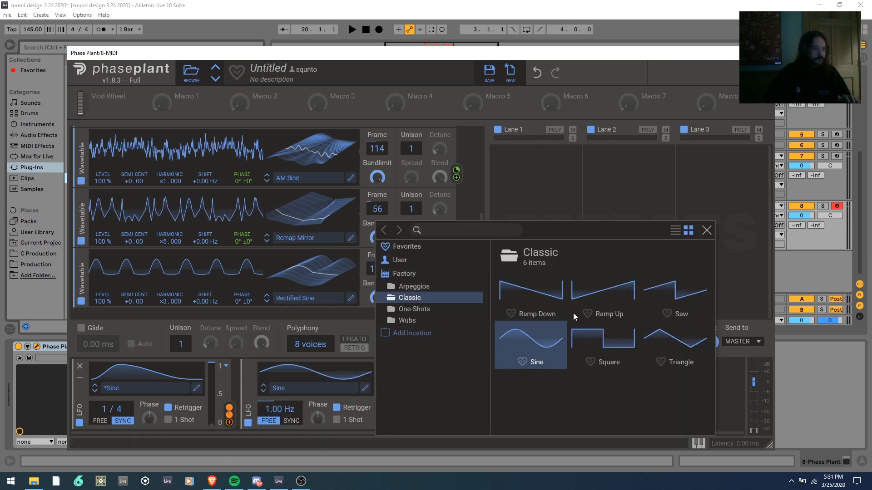
click(545, 306)
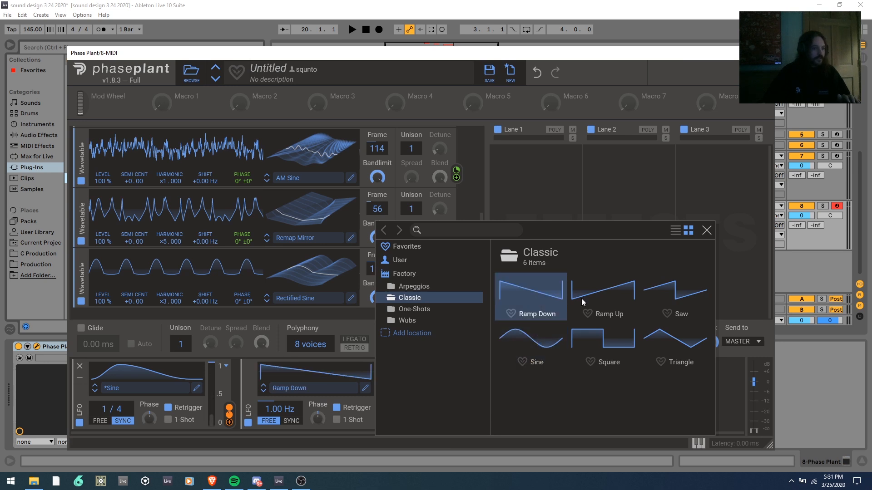
click(706, 230)
Sync the Ramp Down LFO at a 2/4 rate and modulate the Remap Mirror oscillator's frame with it by about 43%.
click(287, 420)
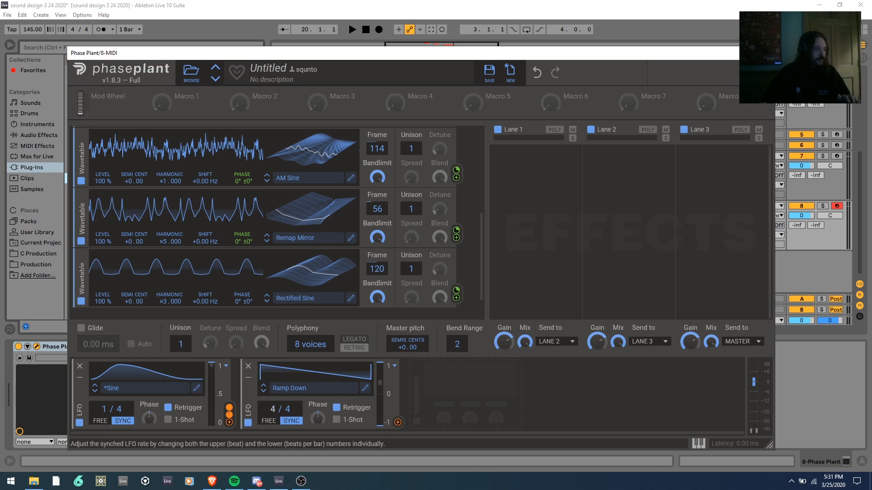
drag(398, 422, 370, 248)
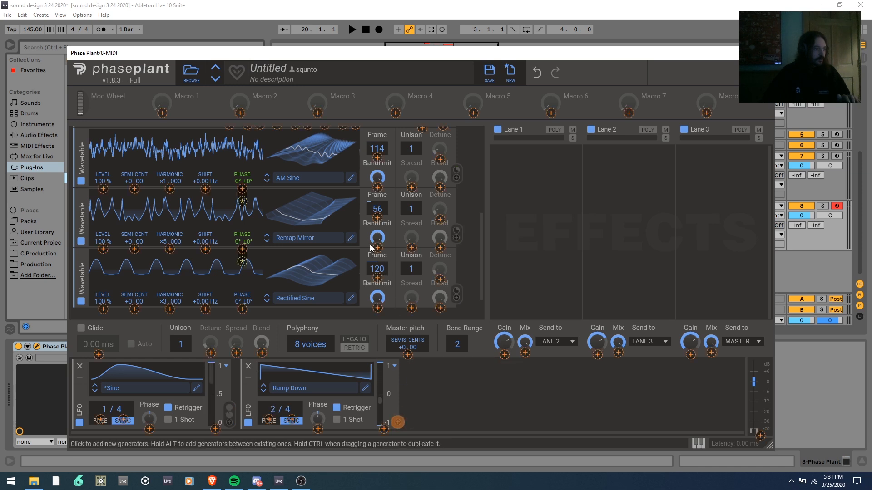
drag(361, 216, 377, 218)
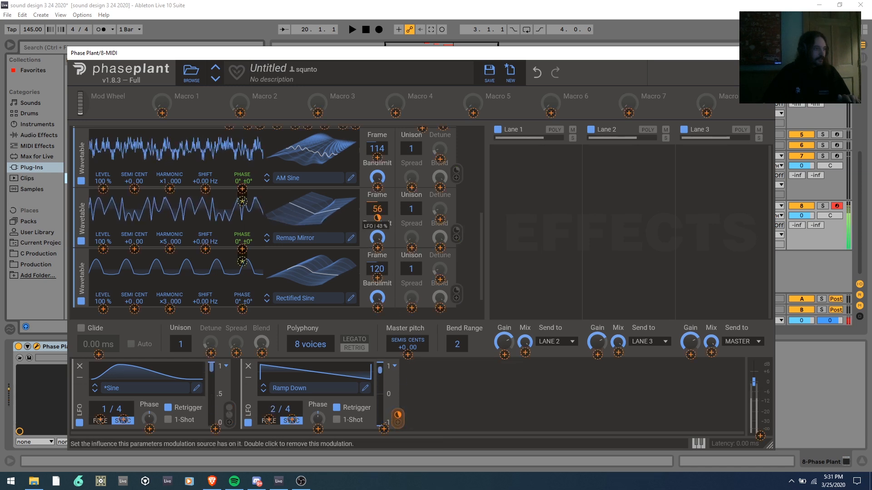
Set the frames to 104 on Remap Mirror, 134 on Rectified Sine and 130 on AM Sine, with Rectified Sine's harmonic at ×2.
click(379, 186)
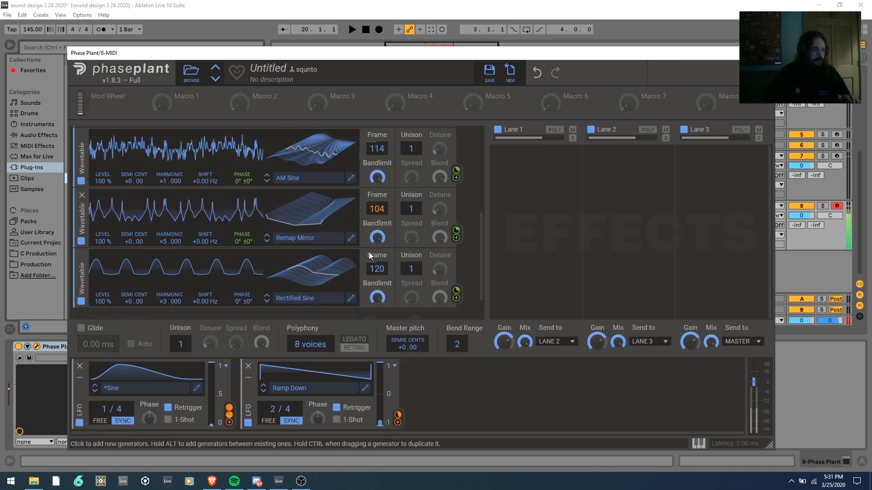
drag(332, 275, 333, 256)
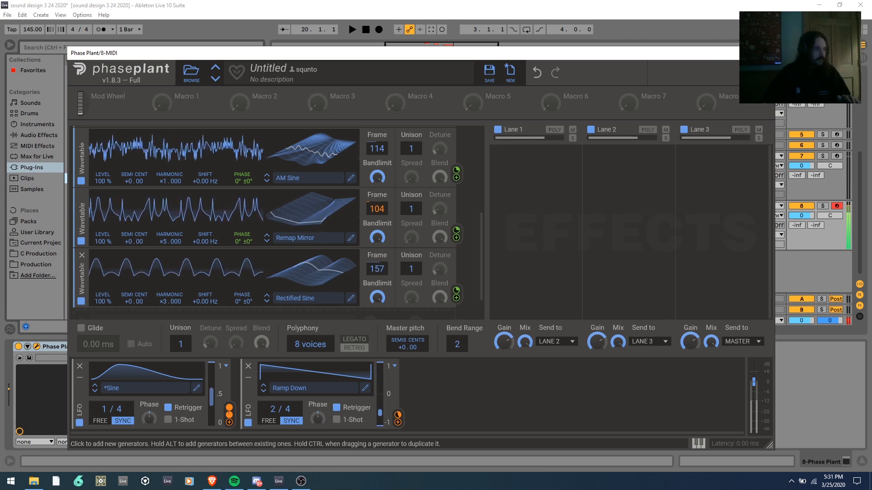
mouse_move(167, 302)
mouse_down()
mouse_move(167, 272)
mouse_move(168, 309)
mouse_up()
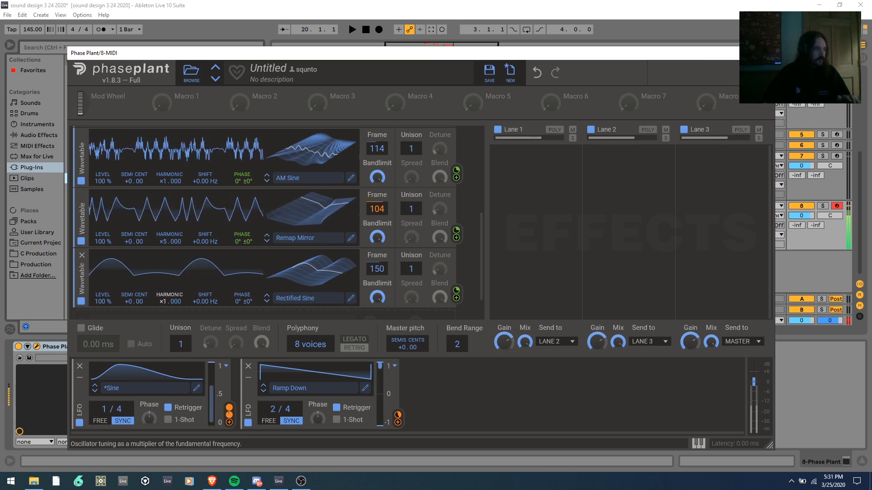
mouse_move(311, 277)
mouse_down()
mouse_move(311, 256)
mouse_move(311, 288)
mouse_up()
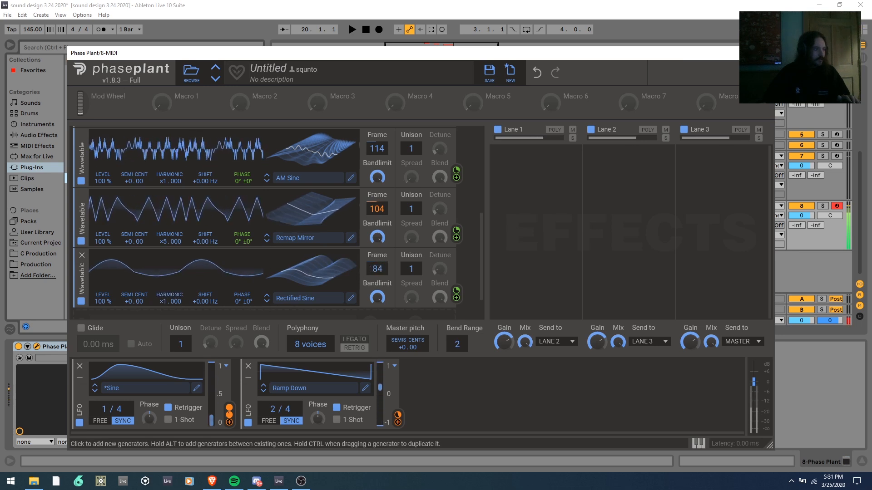
drag(169, 302, 170, 297)
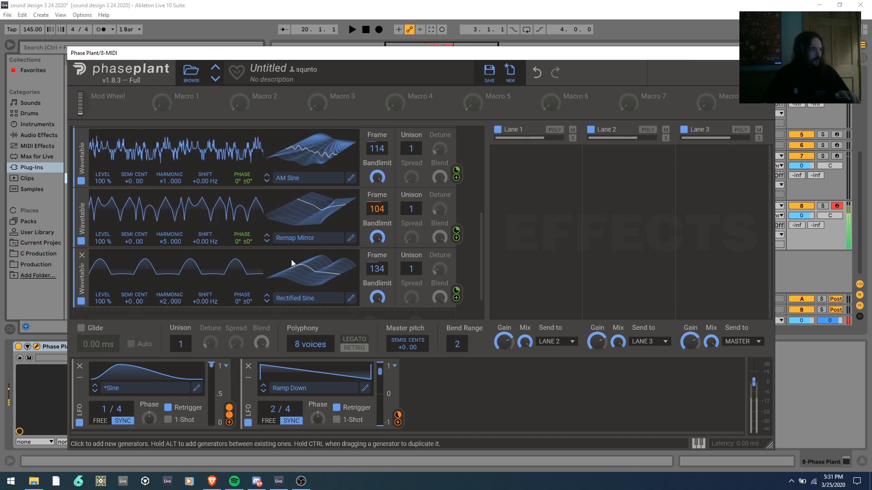
scroll(284, 266, up, 5)
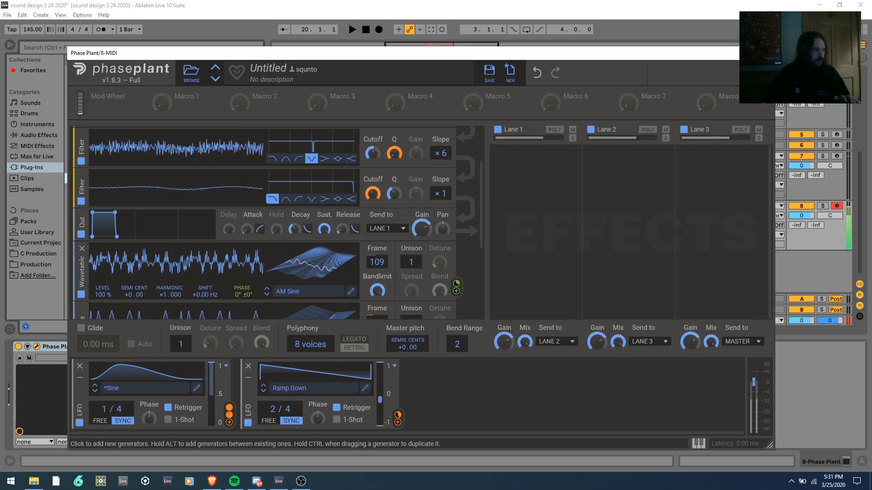
scroll(312, 265, down, 5)
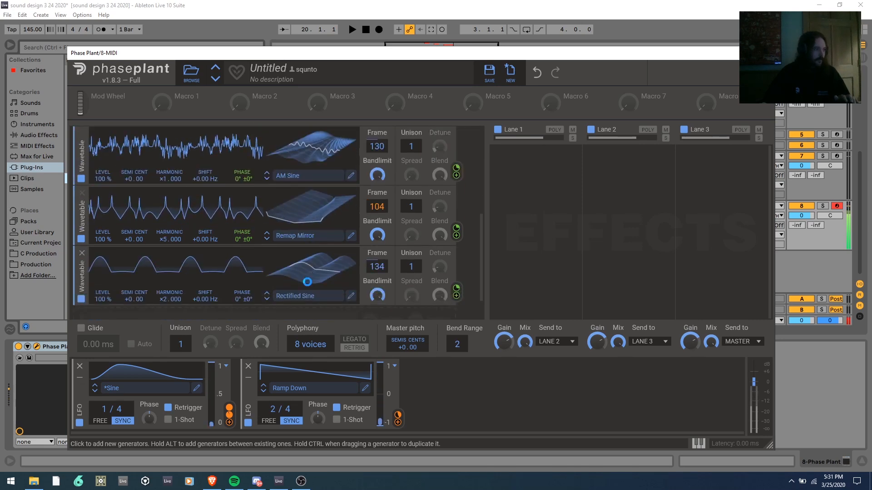
Add a Disperser to Lane 1, collapse it and duplicate it, keeping two Dispersers in the lane and removing the extra copies.
scroll(307, 286, down, 1)
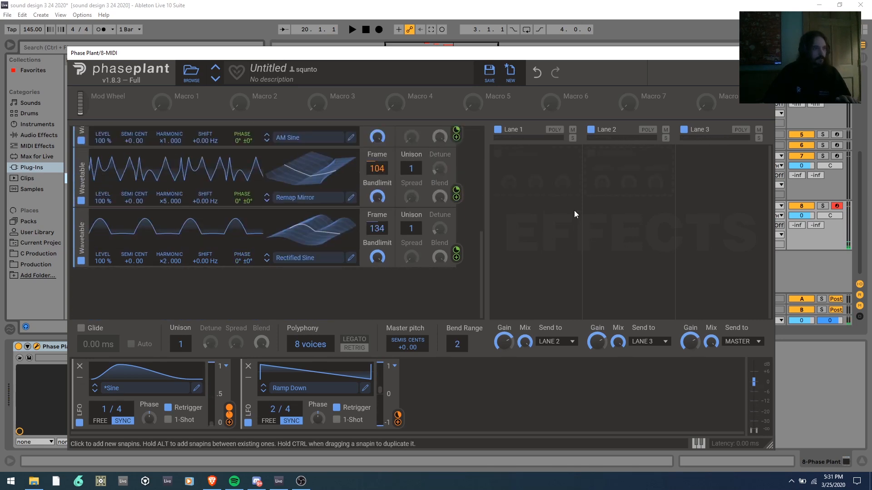
click(557, 181)
click(584, 289)
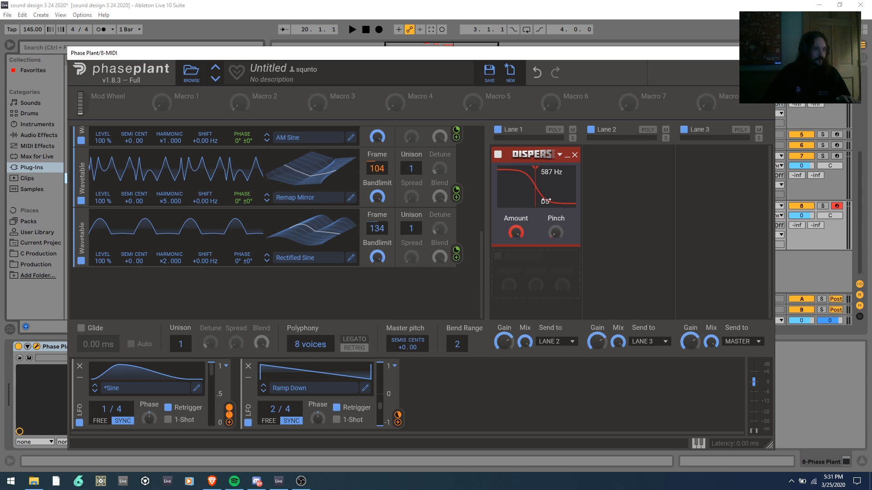
click(567, 156)
drag(530, 152, 525, 237)
drag(535, 206, 541, 237)
click(574, 220)
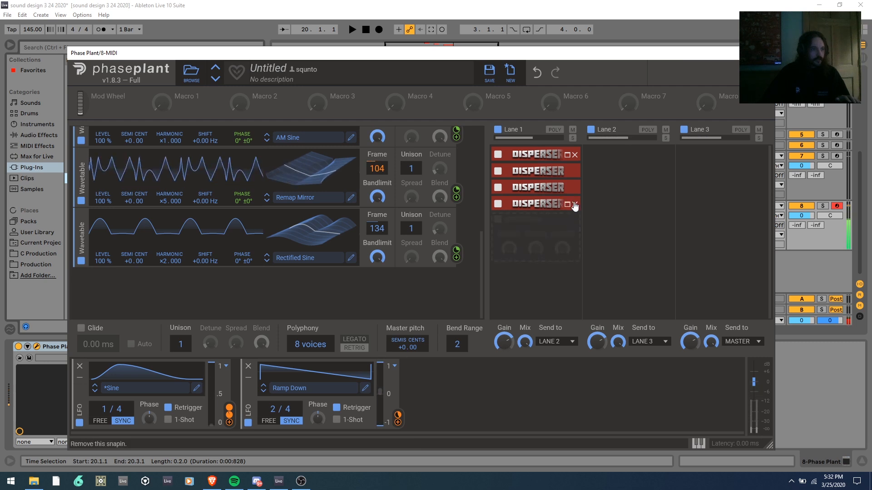
click(574, 204)
click(575, 187)
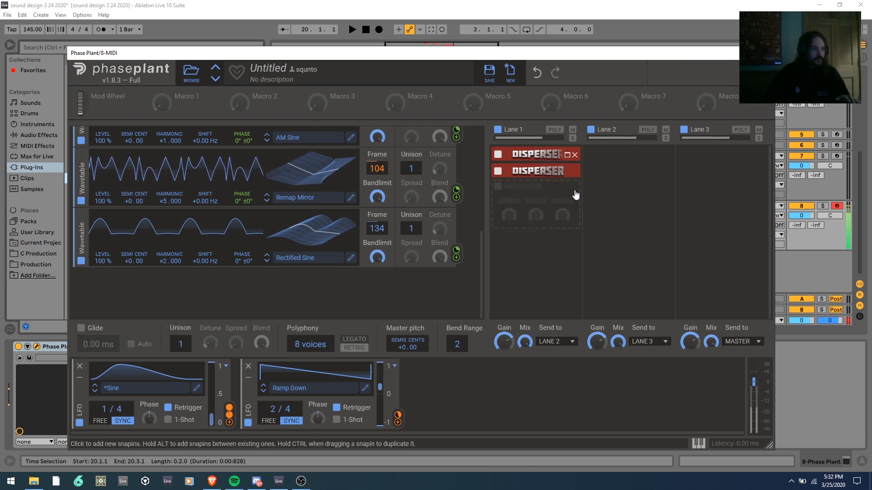
Compare the sound with Lane 1 bypassed and enabled, and review the chain of wavetable oscillators and filters.
click(499, 129)
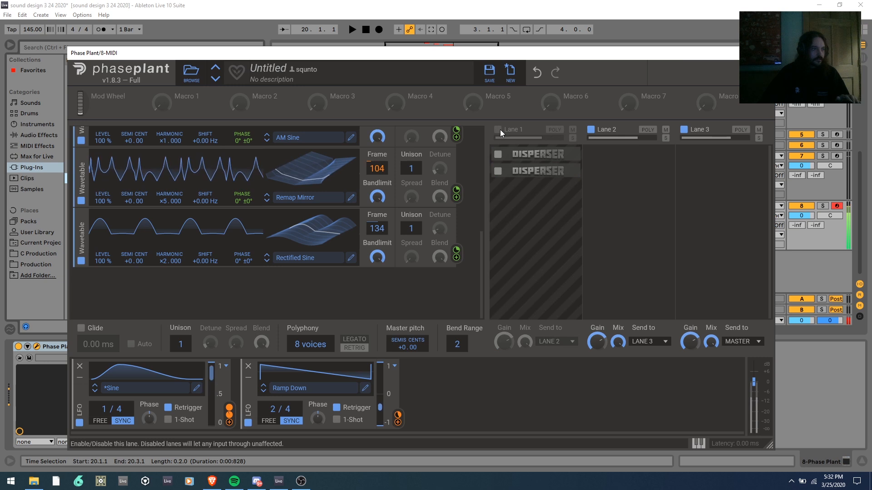
click(499, 130)
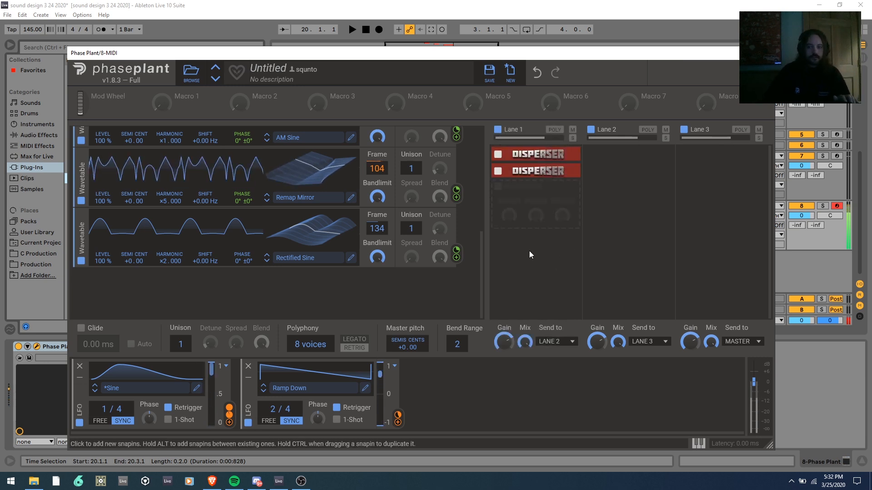
scroll(426, 250, up, 5)
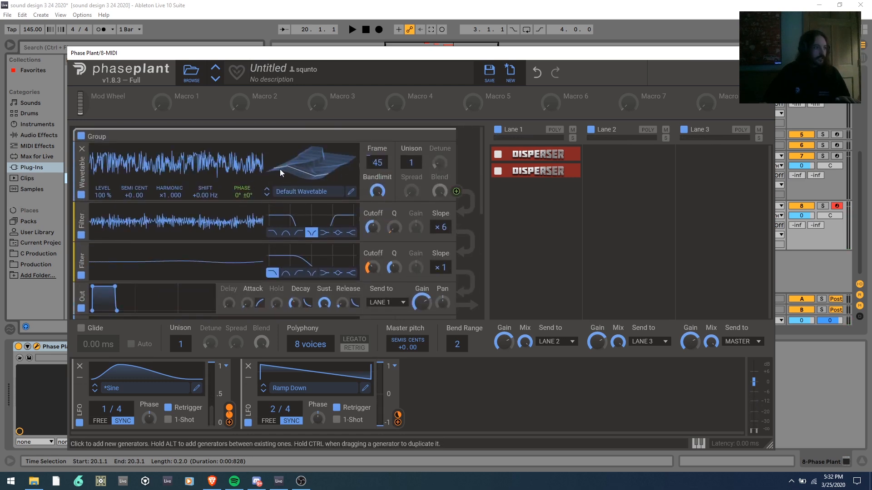
scroll(279, 169, down, 5)
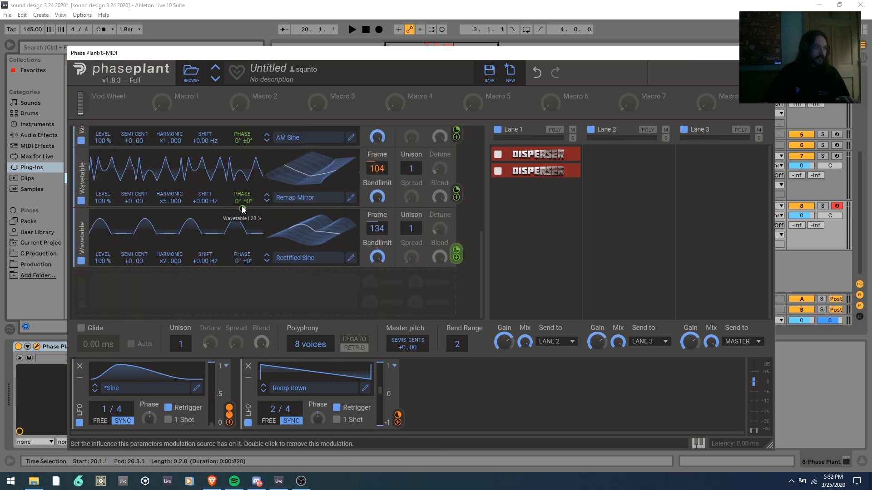
scroll(242, 206, up, 3)
scroll(246, 196, down, 2)
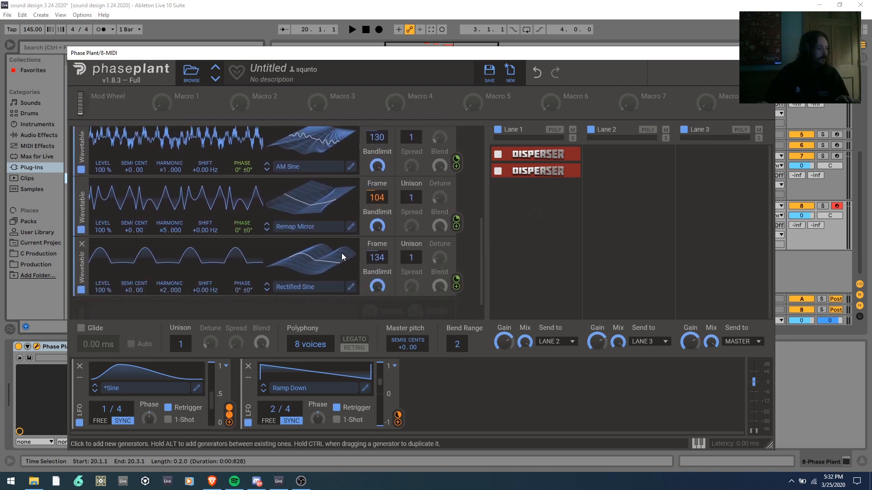
scroll(356, 257, up, 5)
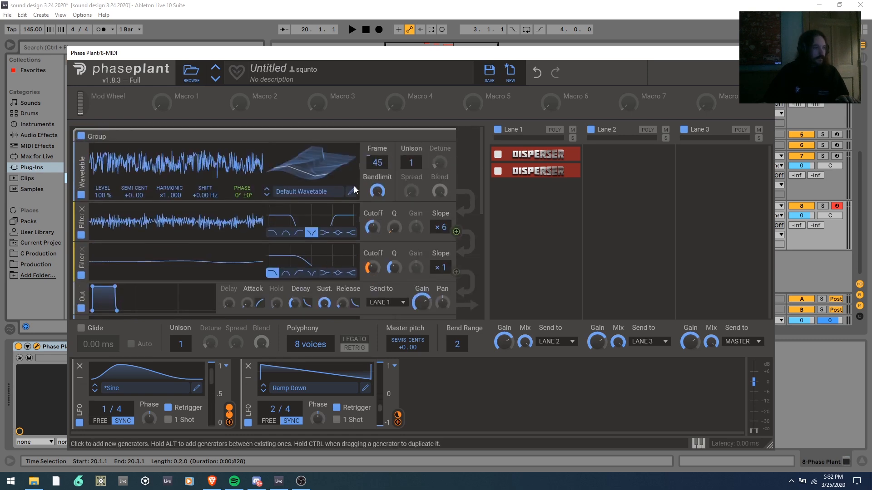
Turn Macro 5 to about 32% and show the automation lanes in the Ableton Live arrangement.
drag(585, 54, 659, 296)
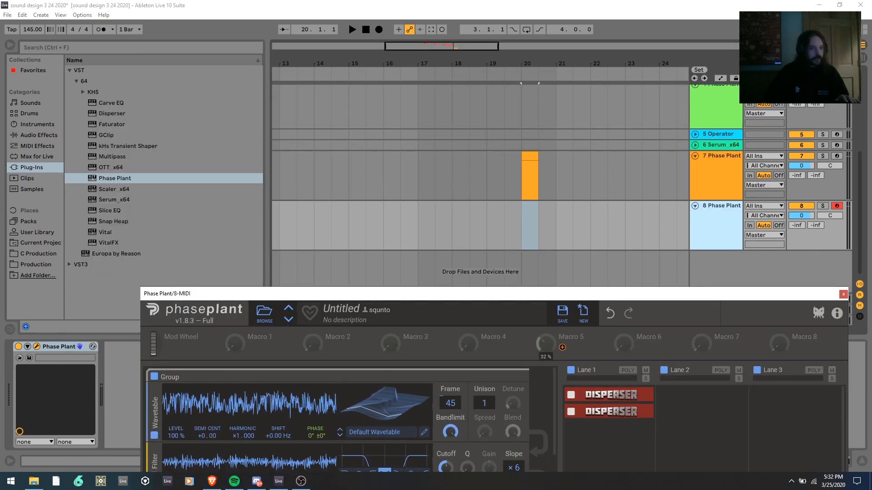
click(688, 225)
key(a)
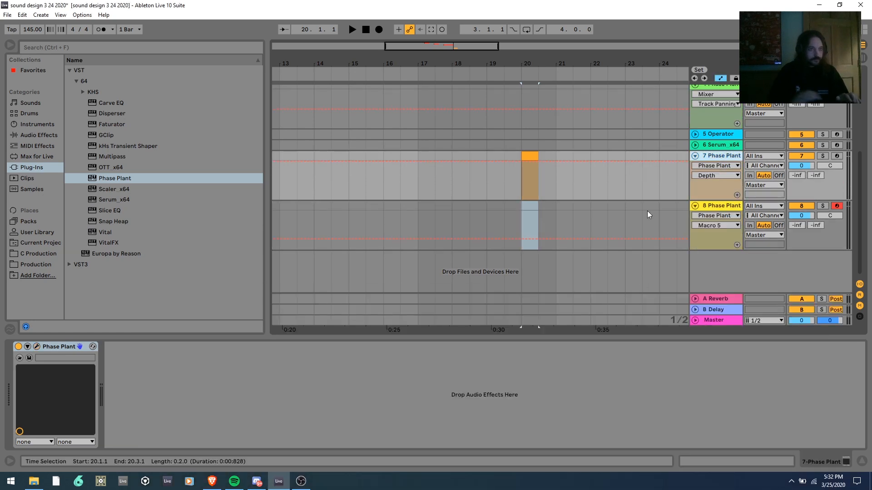
Open the Phase Plant on track 7, modulate its first Default Wavetable oscillator's frame with Macro 1 by 100%, and close it.
click(37, 347)
drag(529, 41, 585, 75)
scroll(456, 254, up, 3)
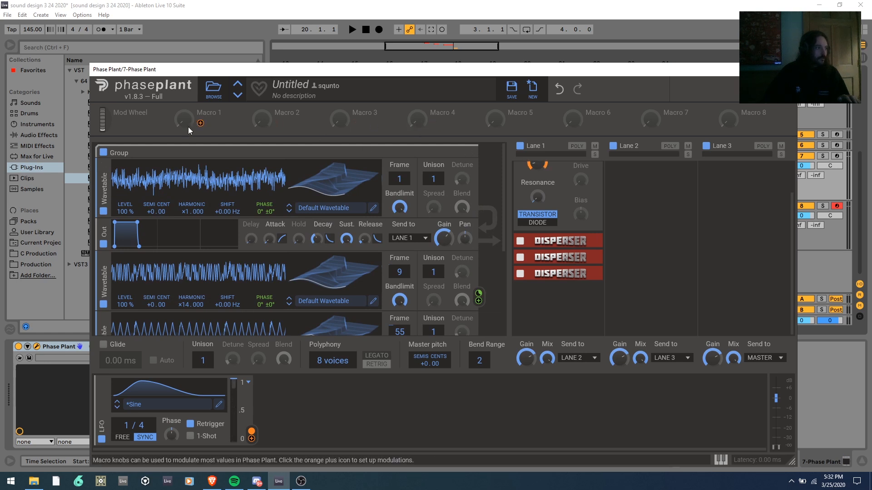
drag(201, 125, 399, 184)
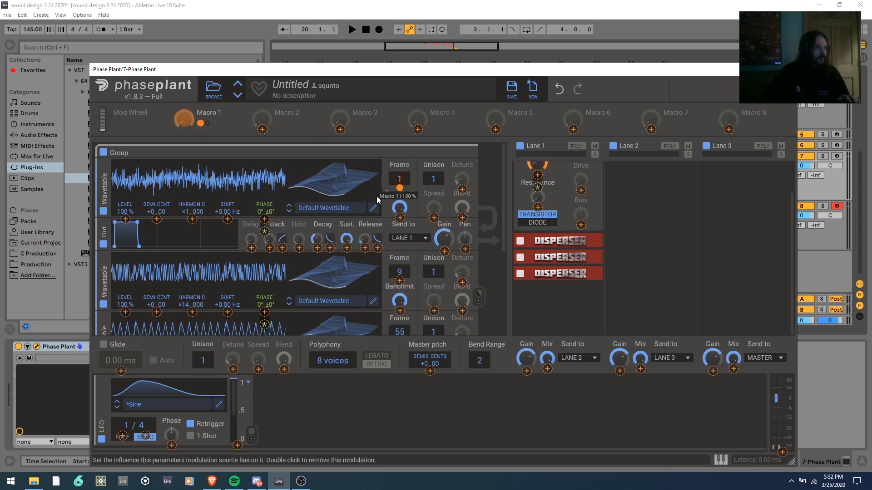
click(497, 226)
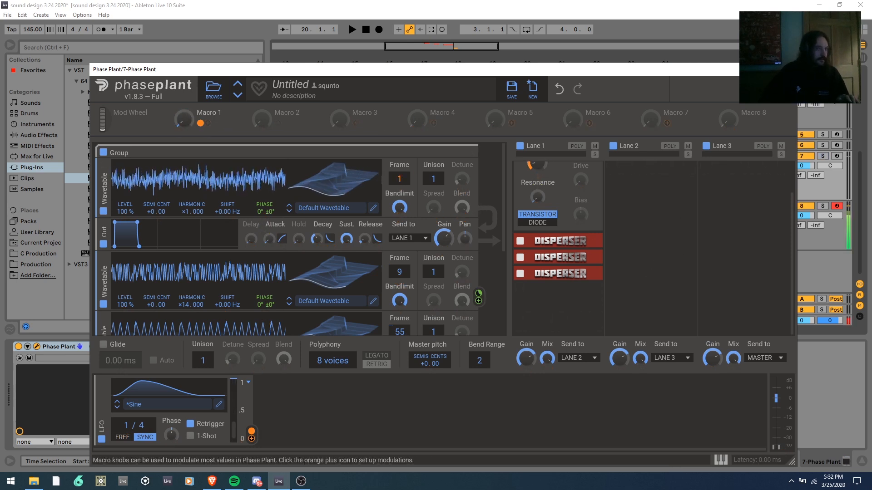
click(787, 69)
Return to the Phase Plant on track 8, set the Default Wavetable's frame to 1 and modulate it with Macro 1.
click(721, 205)
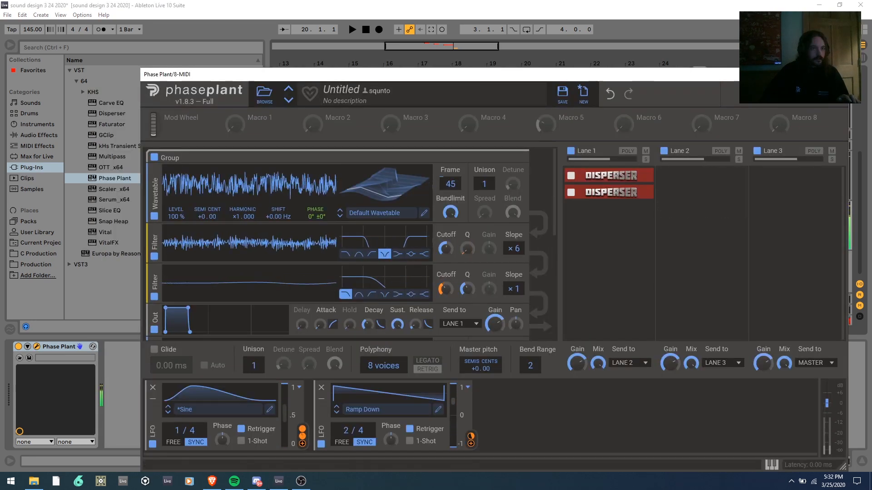
click(837, 74)
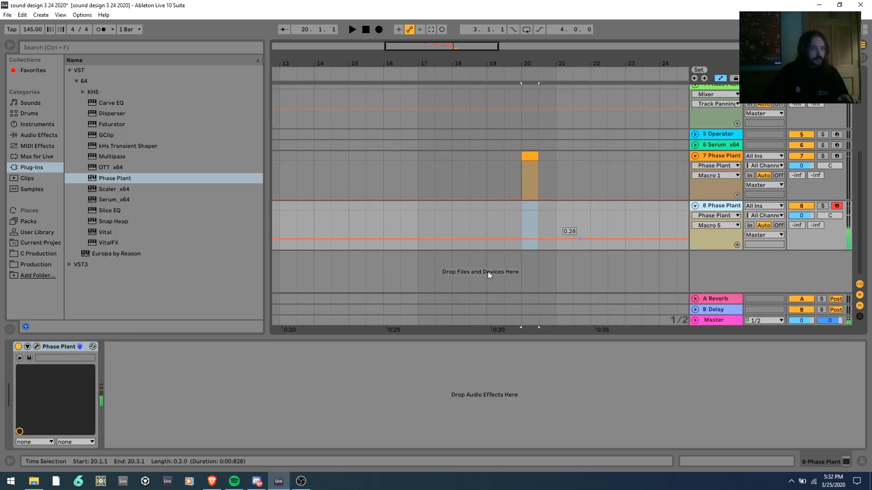
click(38, 347)
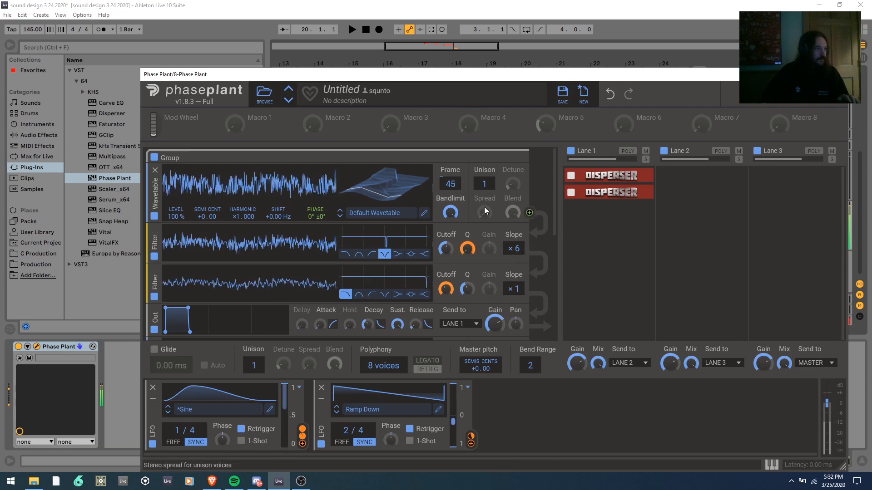
drag(450, 184, 450, 209)
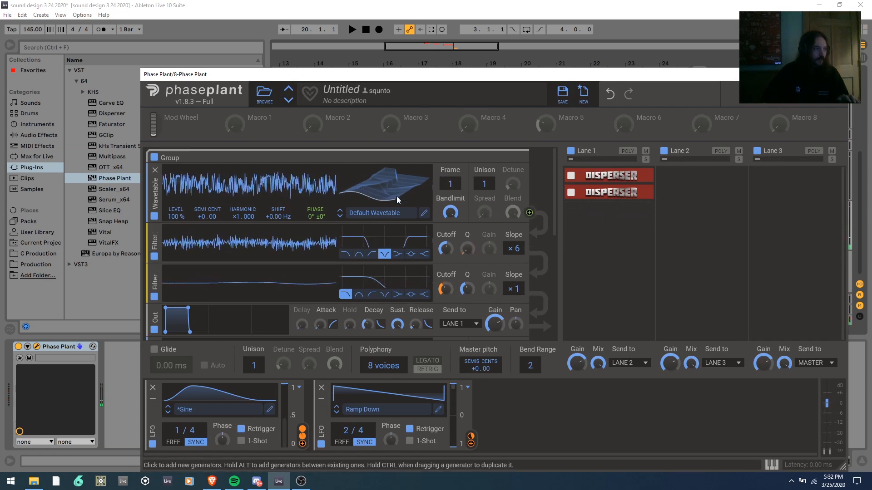
drag(251, 129, 448, 193)
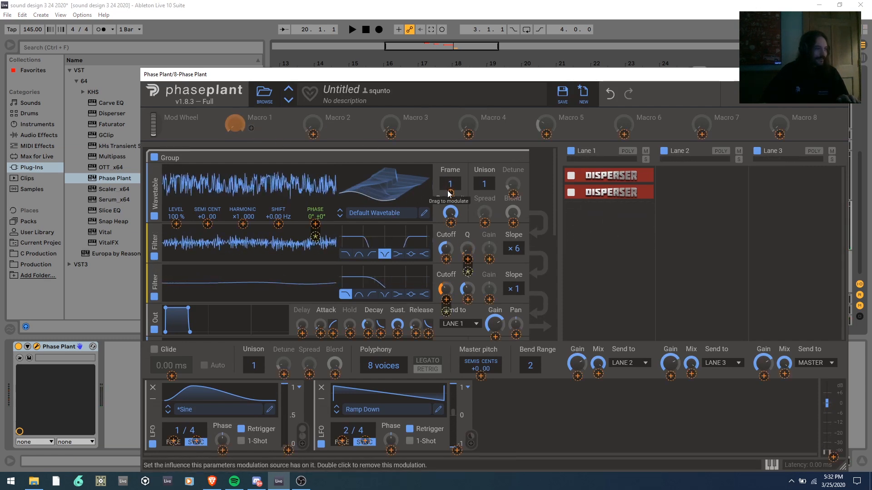
mouse_move(236, 124)
mouse_down()
mouse_move(236, 82)
mouse_move(236, 124)
mouse_up()
Reset the AM Sine oscillator's frame to 1, modulate it with Macro 2 by 100%, and raise Macro 2.
scroll(297, 227, down, 5)
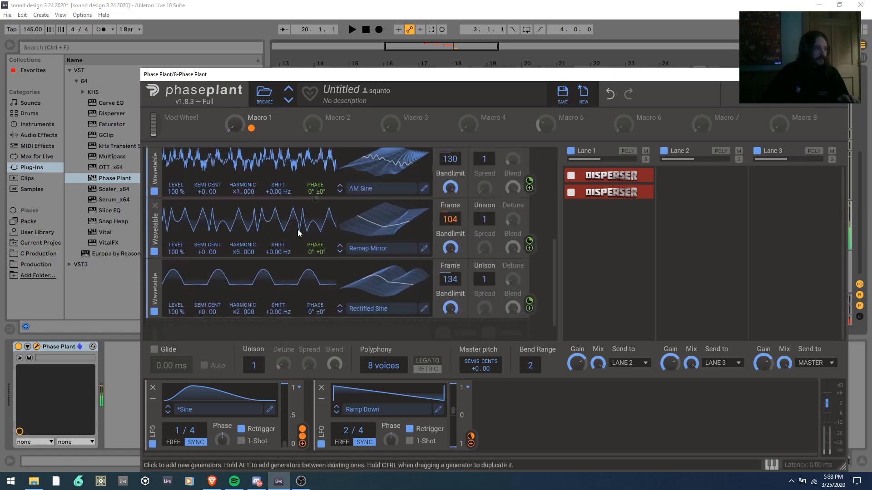
scroll(291, 228, up, 3)
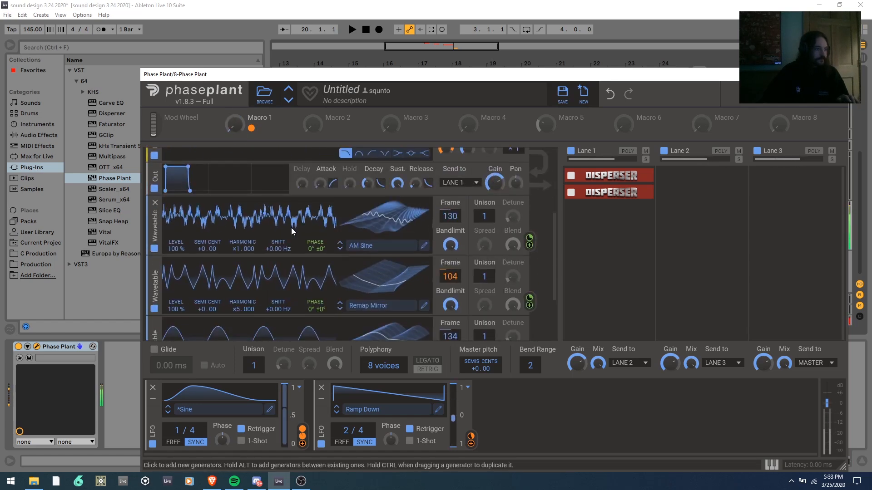
mouse_move(450, 216)
mouse_down()
mouse_move(450, 197)
mouse_move(450, 228)
mouse_move(450, 215)
mouse_up()
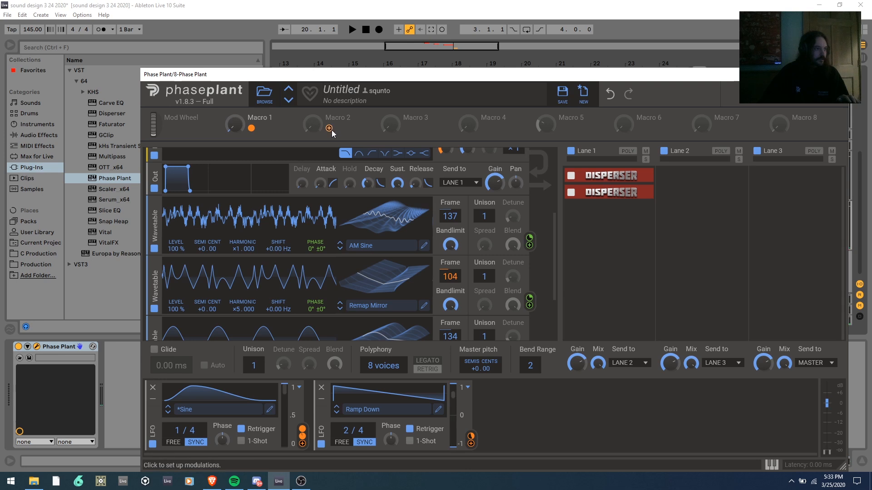
drag(329, 128, 450, 229)
double_click(454, 215)
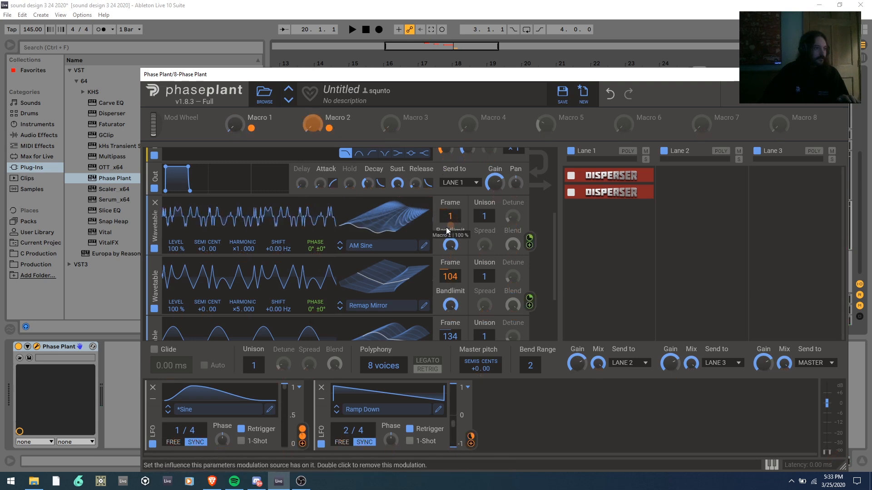
drag(312, 124, 312, 95)
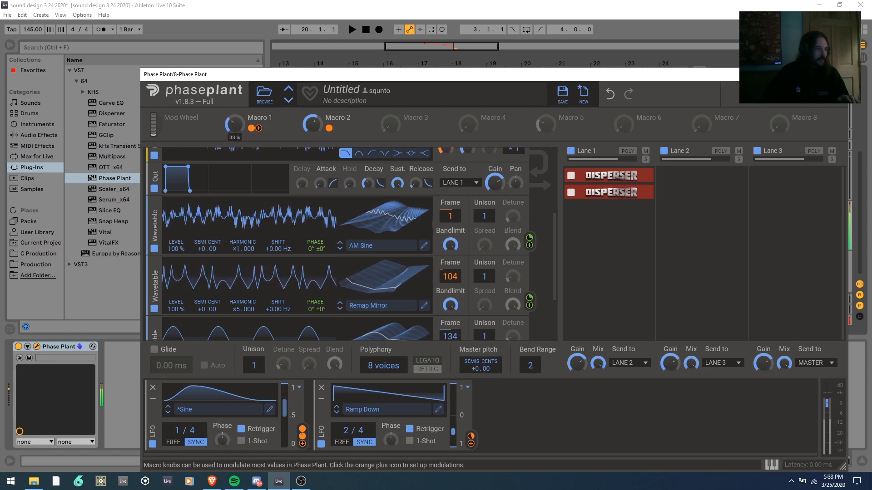
Set the Rectified Sine oscillator's frame to 1, modulate it with Macro 3, and adjust the Macro 1 to 3 knobs.
scroll(260, 221, down, 2)
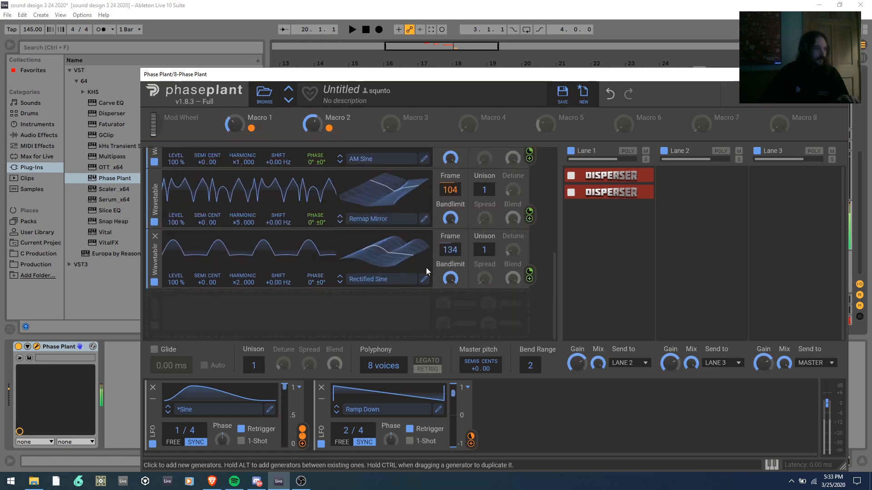
drag(395, 123, 445, 236)
drag(388, 121, 388, 81)
drag(313, 123, 313, 130)
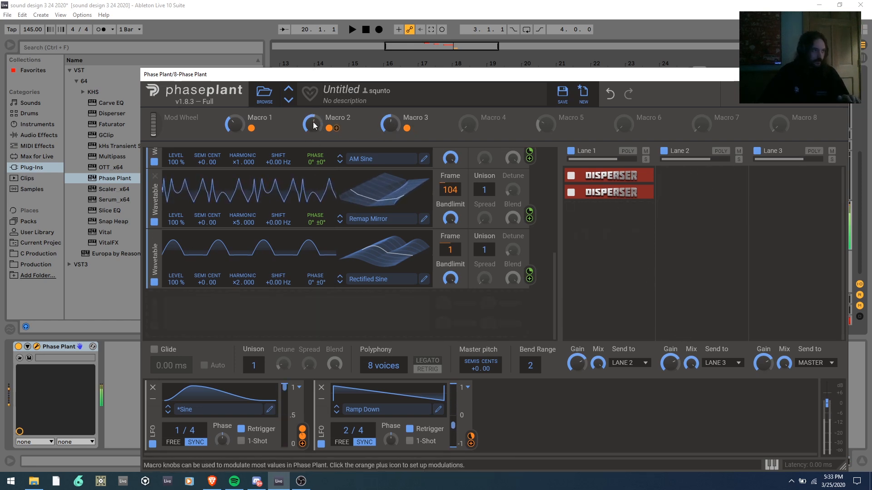
drag(235, 124, 235, 85)
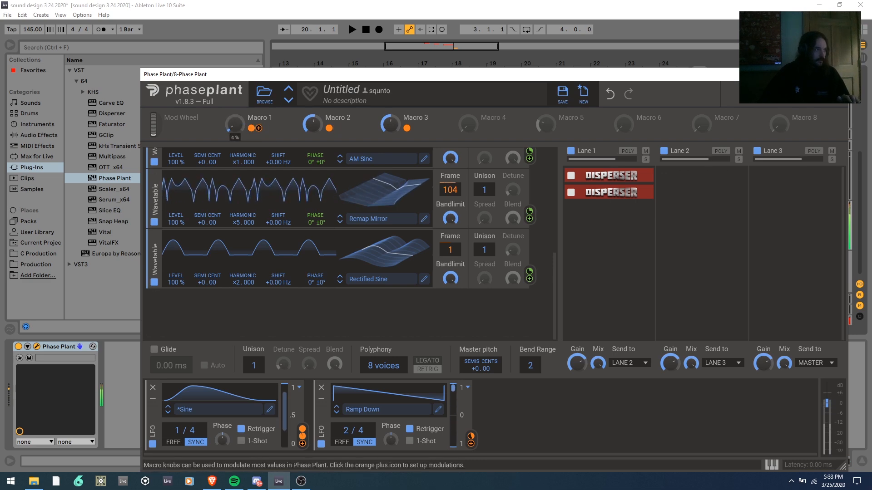
Try the Downsampled Triangle wavetable in the first oscillator and sweep Macro 1 to audition its frames.
scroll(423, 230, up, 5)
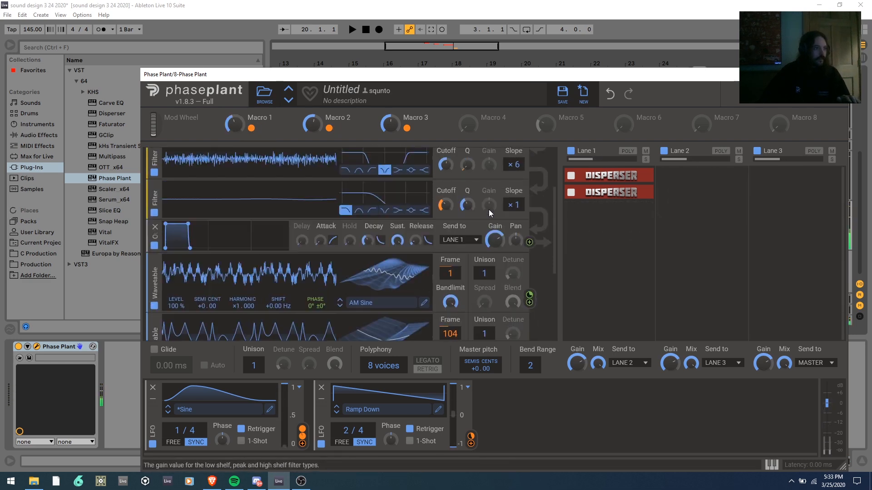
click(396, 214)
scroll(493, 421, down, 2)
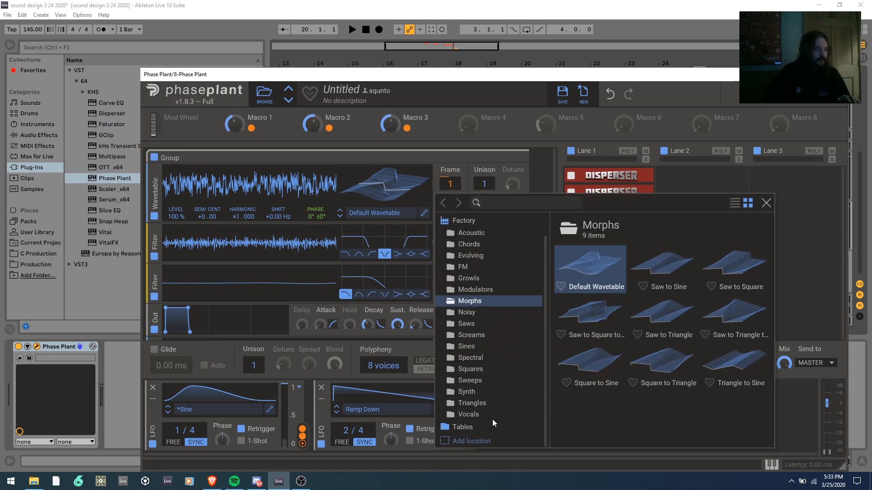
click(486, 407)
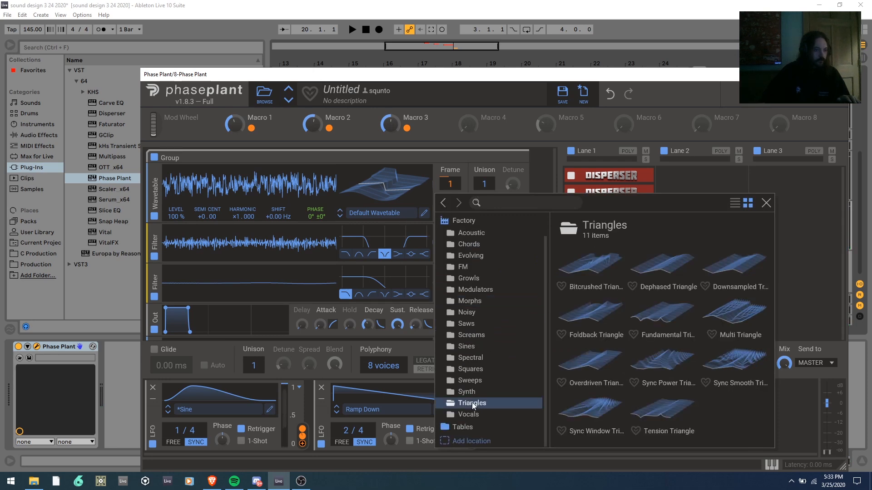
click(747, 257)
click(378, 184)
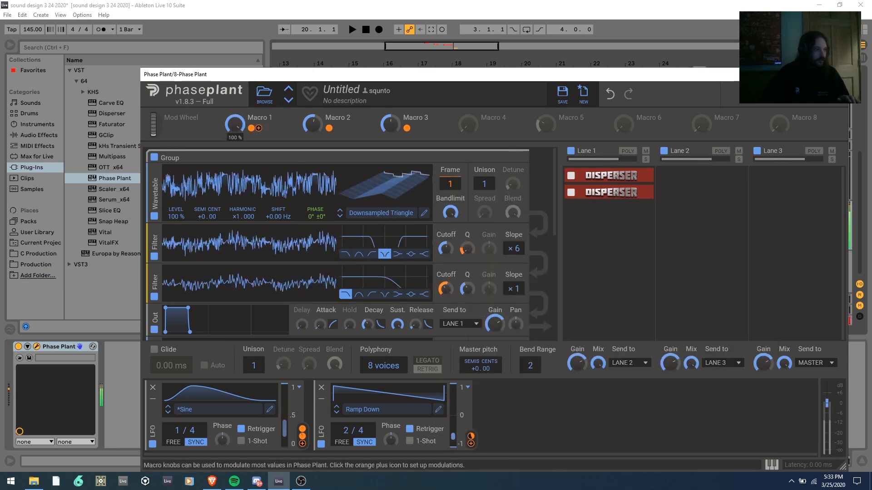
Try the Overdriven Saw wavetable in the first oscillator and audition it with Macro 1.
click(383, 212)
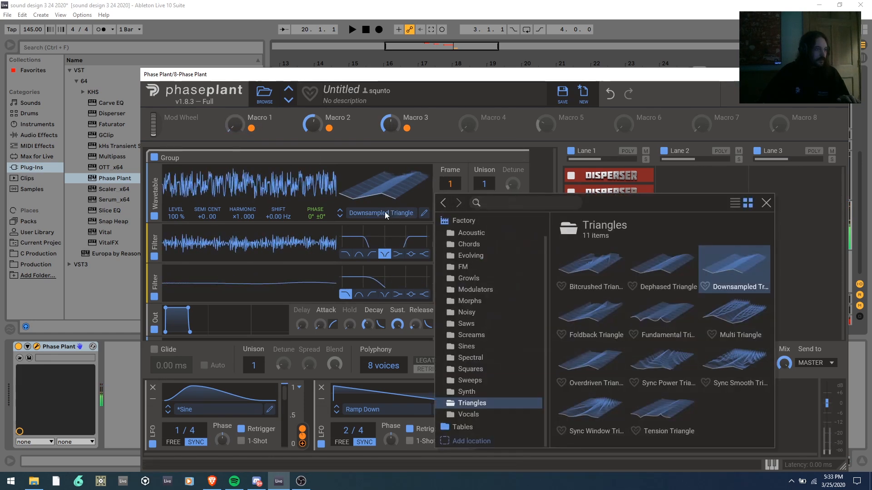
click(478, 325)
scroll(660, 347, down, 2)
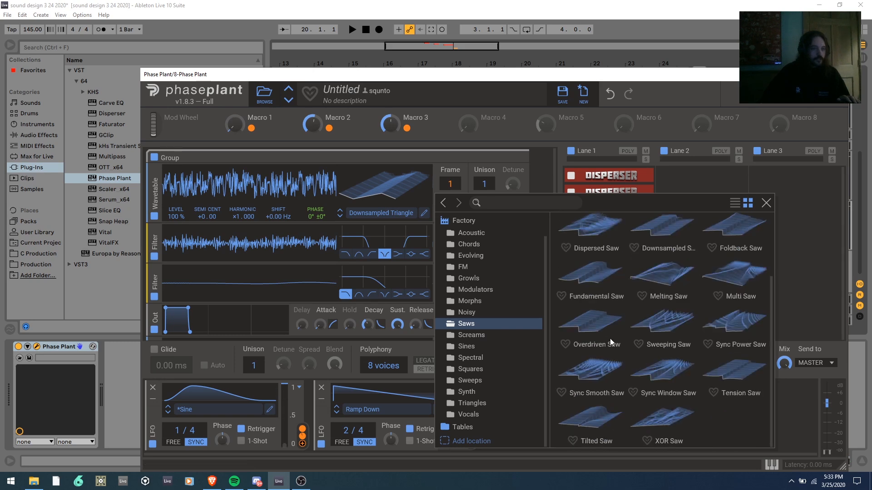
click(607, 325)
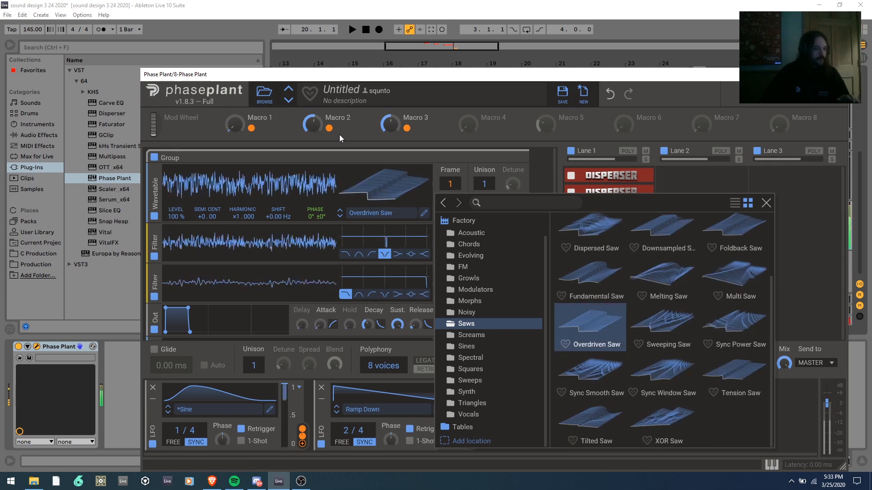
click(258, 122)
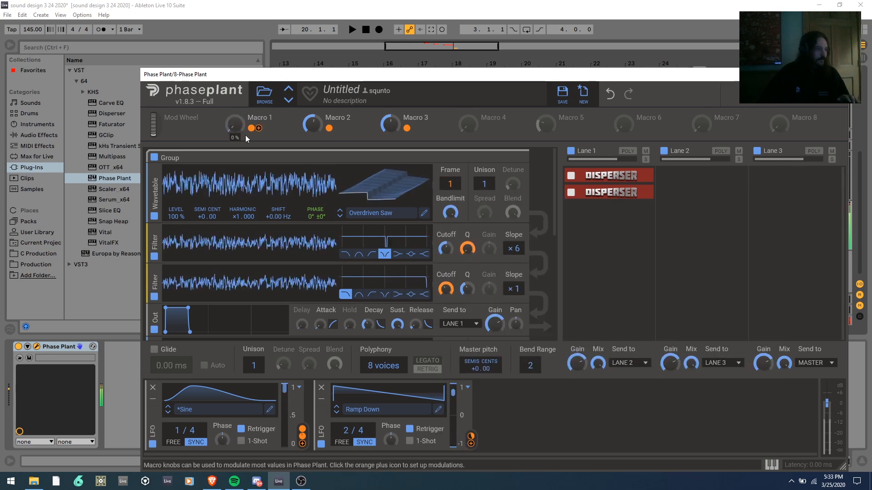
Load the Saw to Square wavetable from the Morphs folder into the first oscillator and adjust Macro 1.
click(372, 214)
click(489, 308)
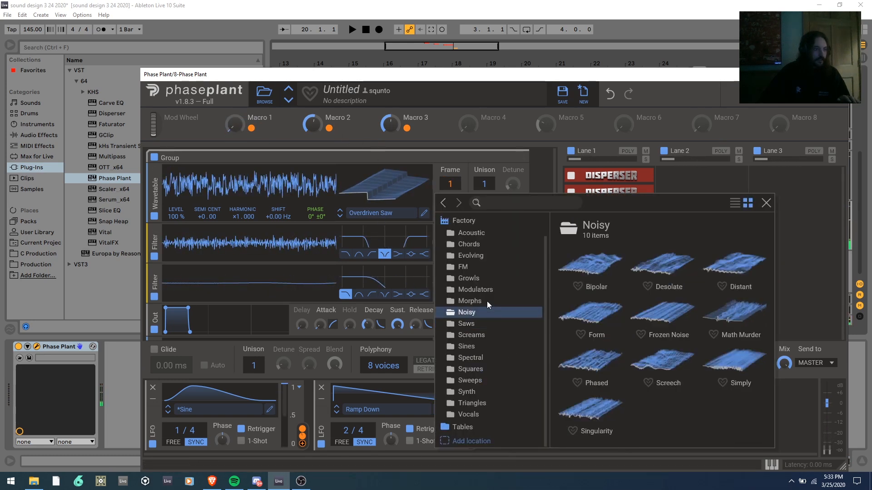
click(487, 301)
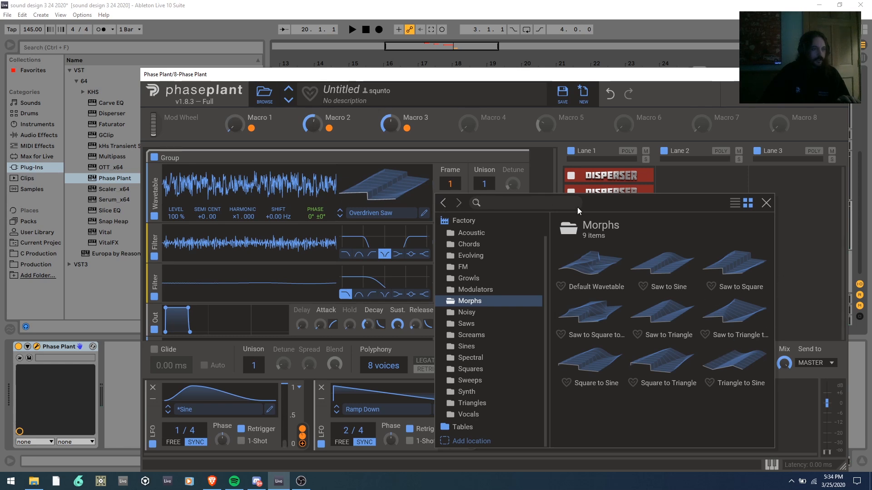
click(711, 259)
click(241, 122)
drag(238, 122, 238, 141)
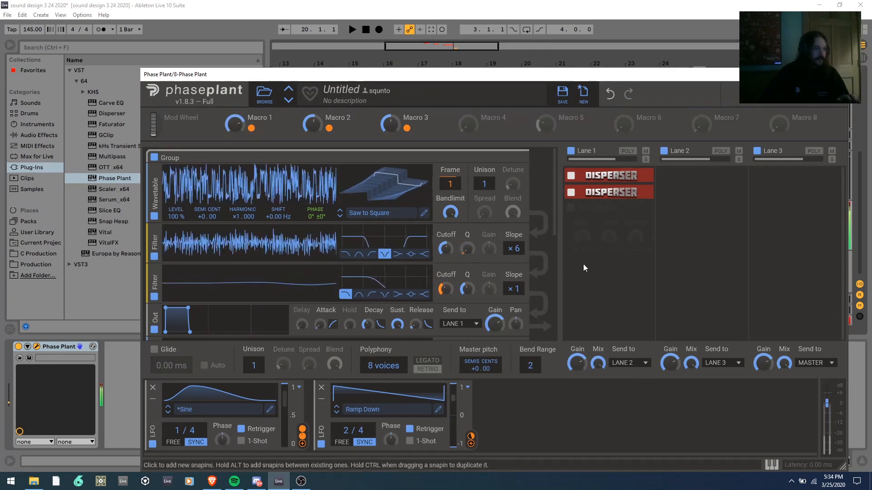
Try modulating the Remap Mirror oscillator's harmonic with Macro 4 and audition other harmonic multipliers.
scroll(520, 270, down, 5)
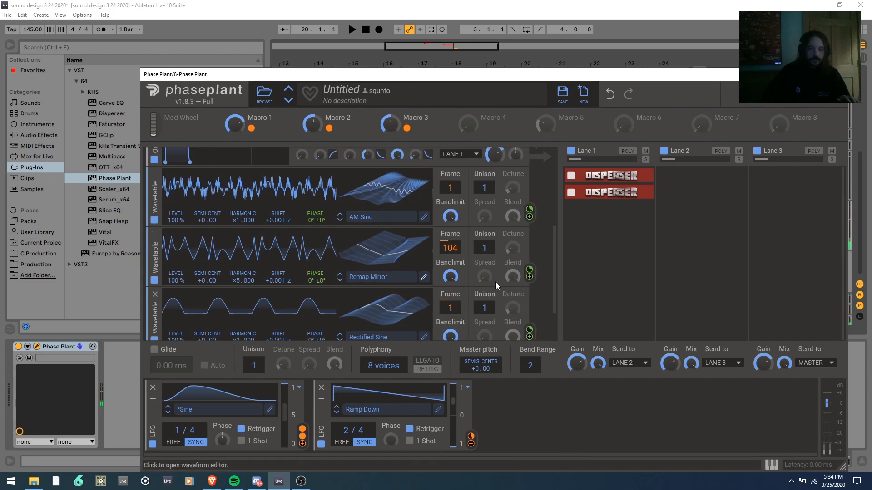
scroll(325, 278, down, 3)
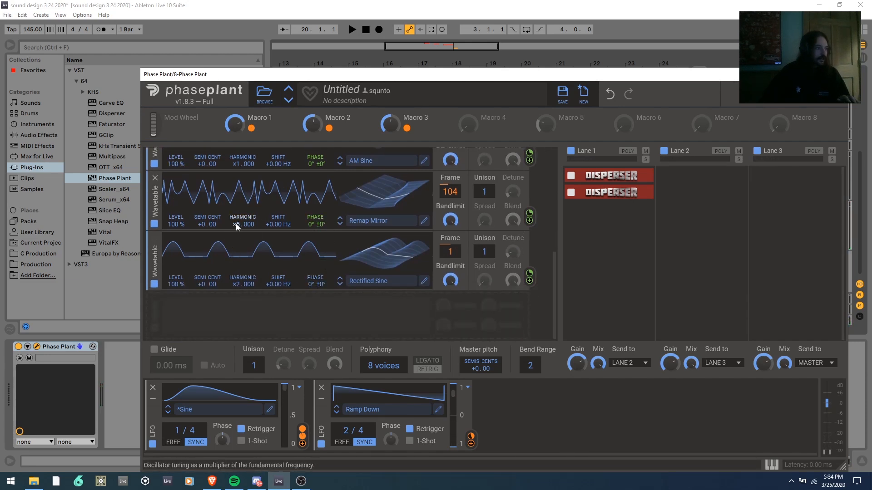
click(486, 128)
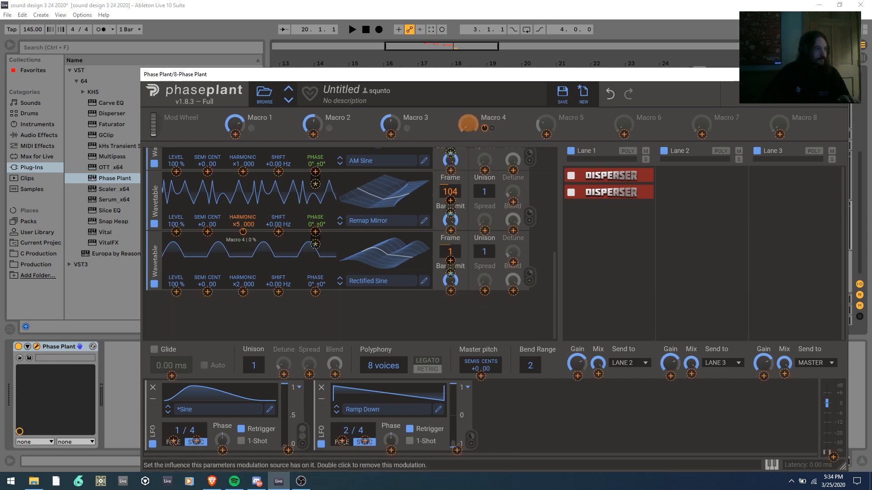
mouse_move(473, 122)
mouse_down()
mouse_move(473, 53)
mouse_move(468, 122)
mouse_up()
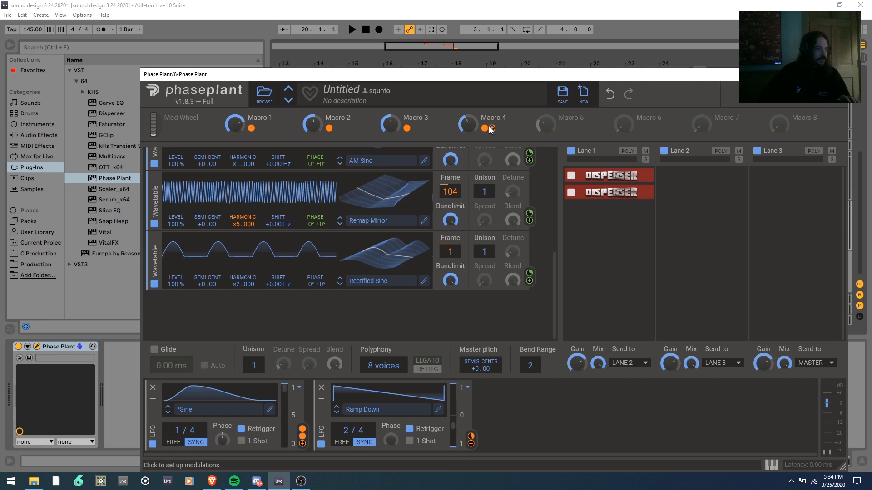
double_click(243, 233)
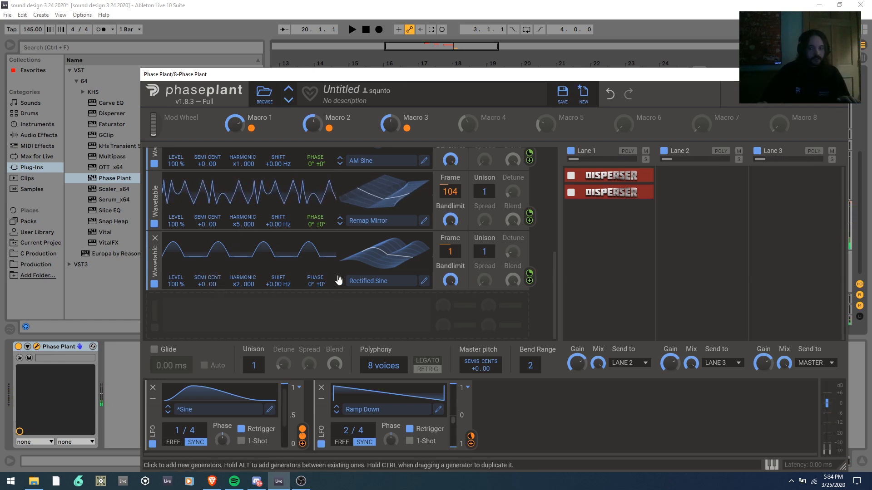
drag(237, 224, 237, 202)
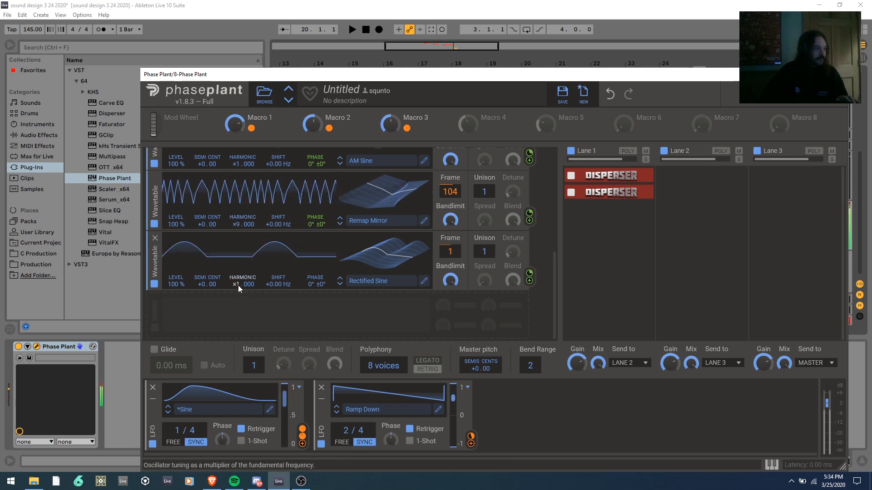
drag(244, 224, 244, 246)
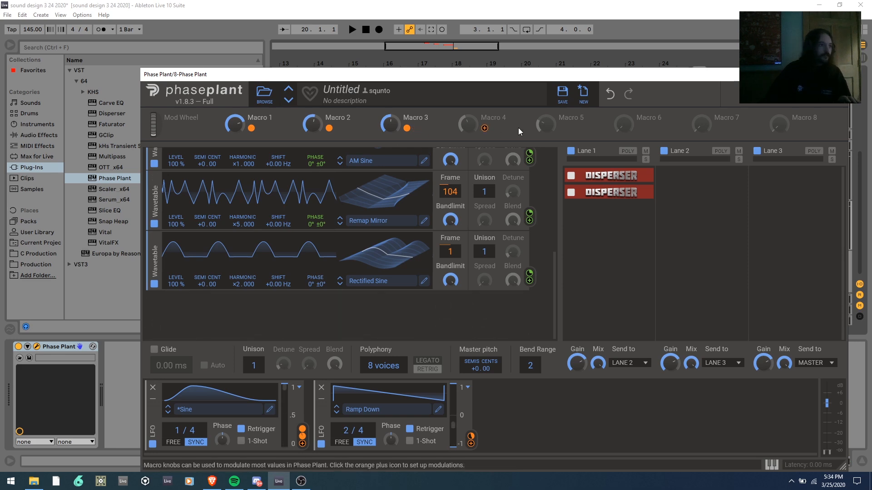
Add a Comb Filter before the two Dispersers in Lane 1 and set its polarity to minus.
scroll(491, 227, up, 5)
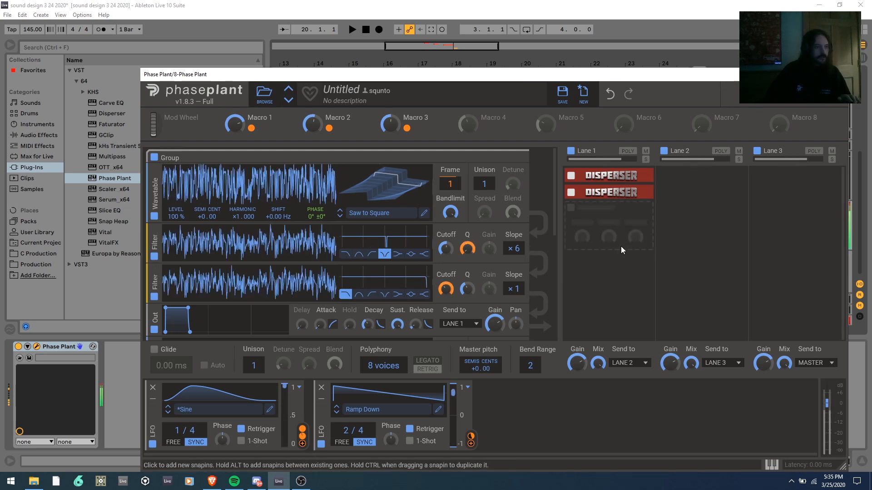
click(610, 231)
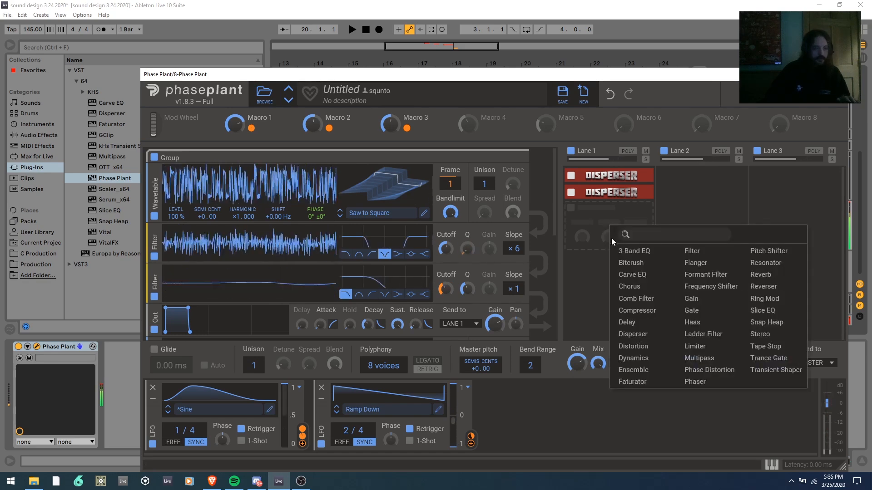
click(640, 298)
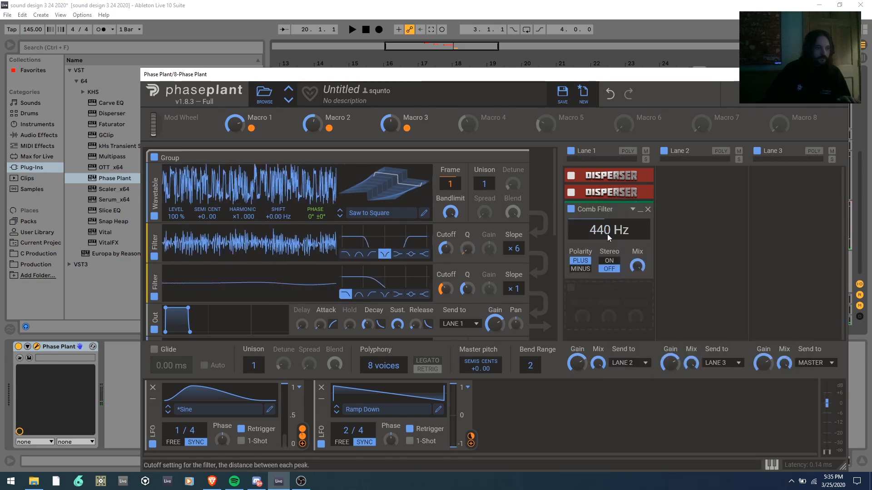
drag(610, 209, 598, 168)
drag(590, 211, 593, 171)
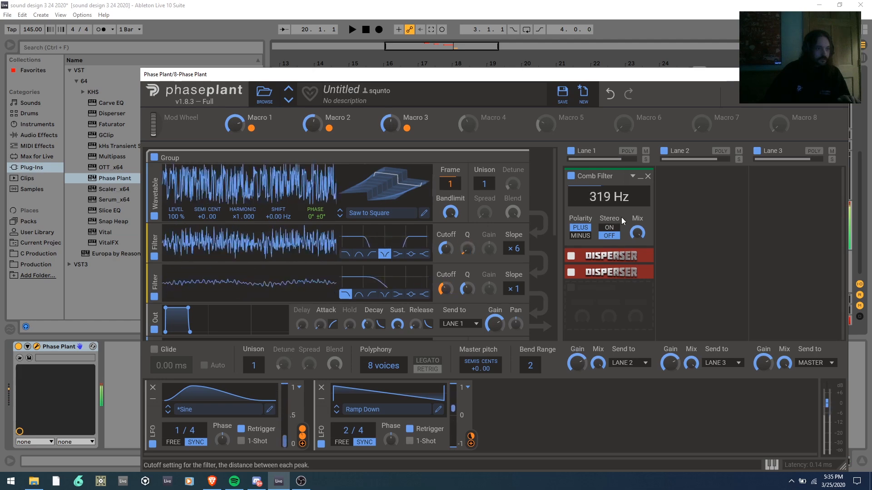
click(581, 236)
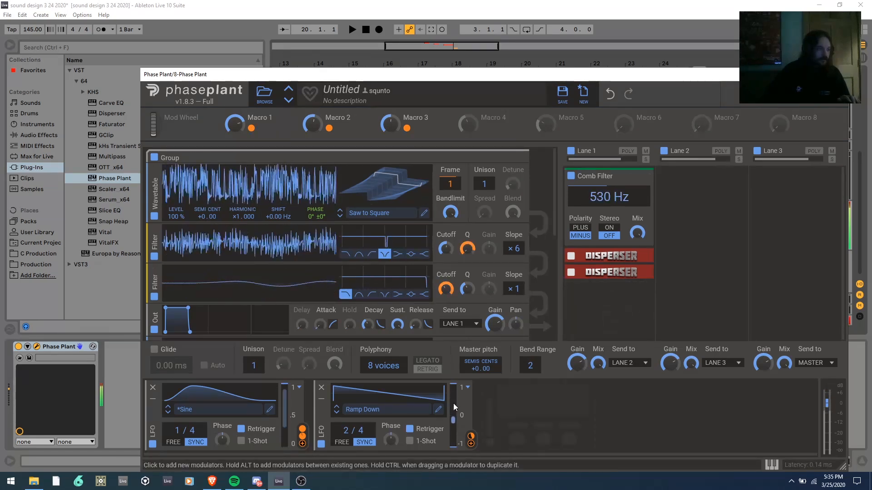
Modulate the Comb Filter's cutoff, set to 585 Hz, with the Ramp Down LFO and its mix with the Sine LFO by about 78%.
drag(470, 437, 609, 215)
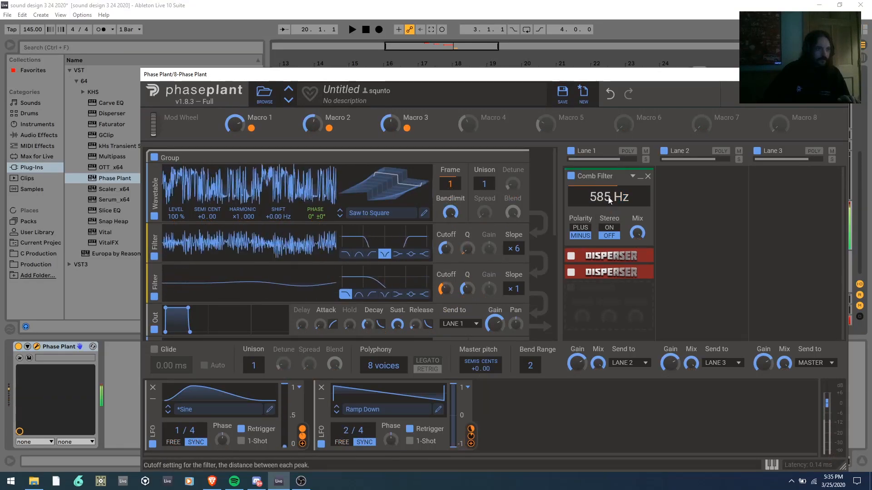
drag(303, 429, 637, 243)
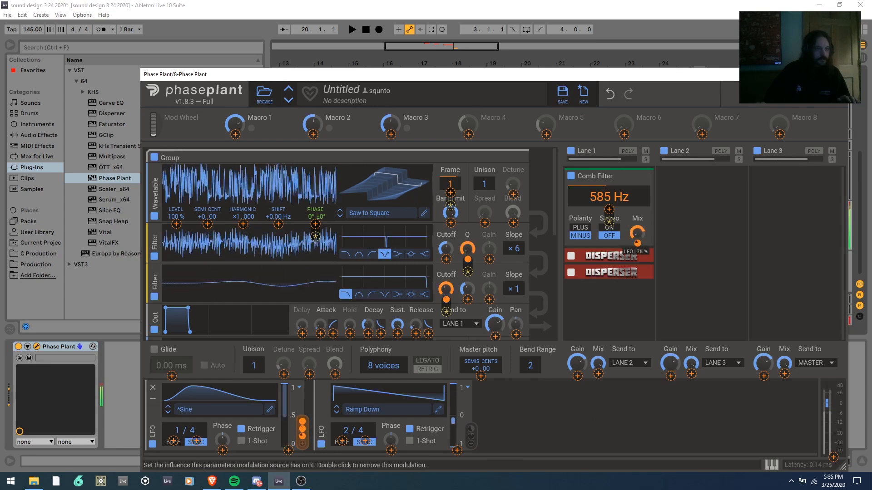
click(676, 205)
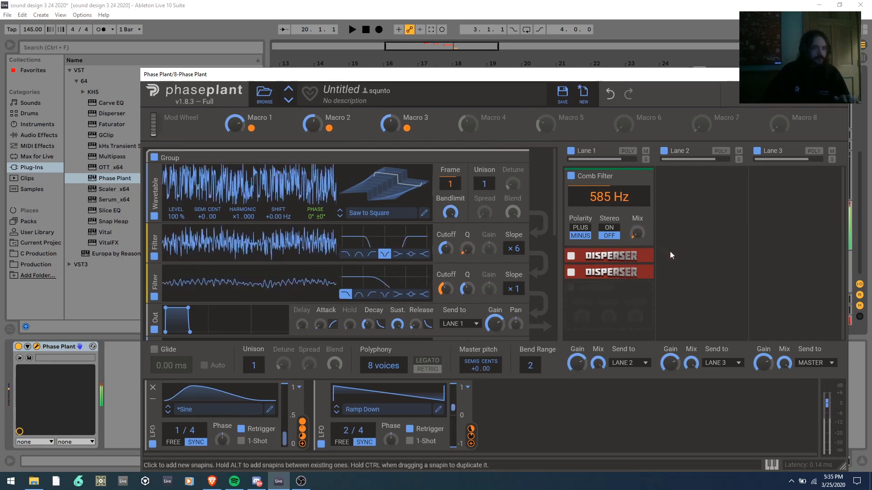
Add a Formant Filter between the Comb Filter and the Dispersers in Lane 1 and reposition its frequency point.
click(612, 310)
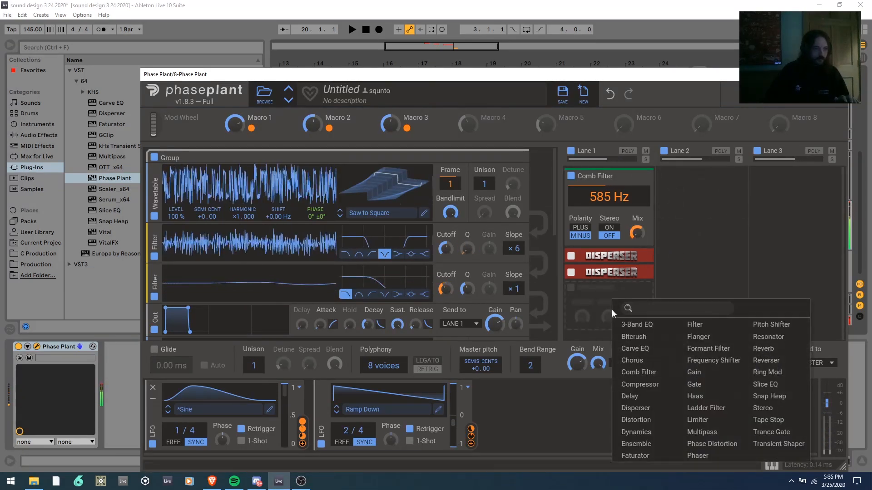
click(725, 354)
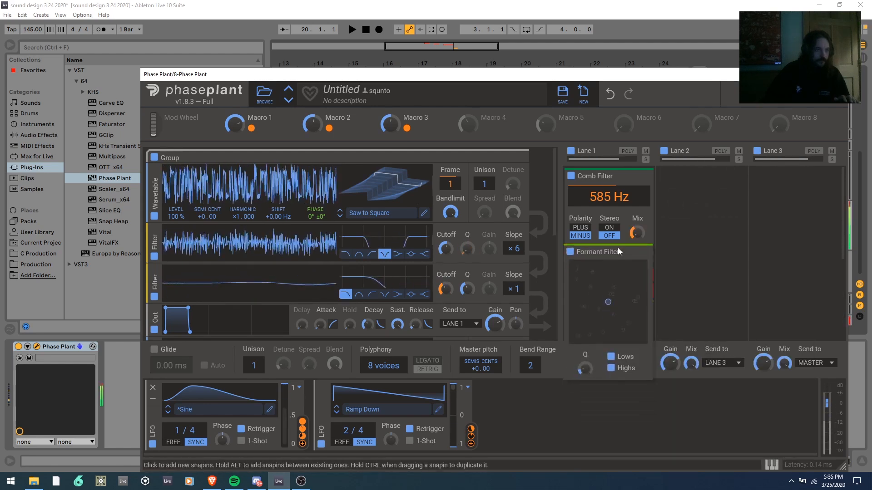
drag(618, 221, 614, 206)
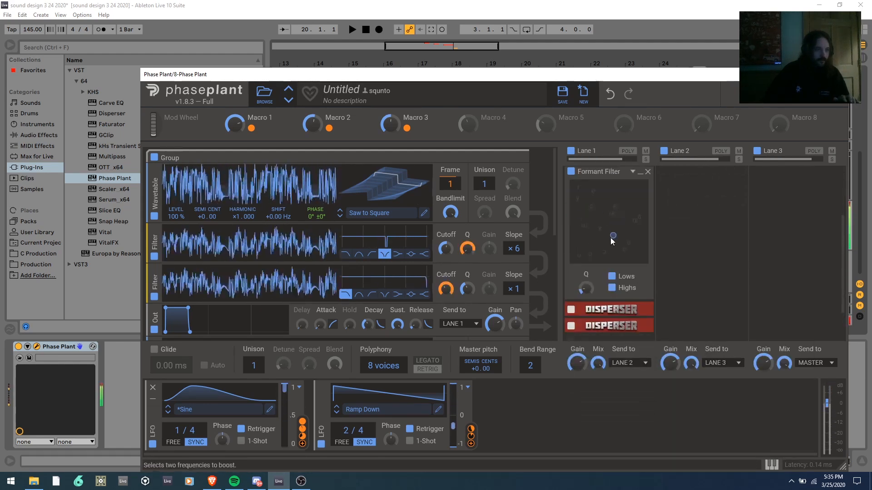
drag(582, 241, 596, 228)
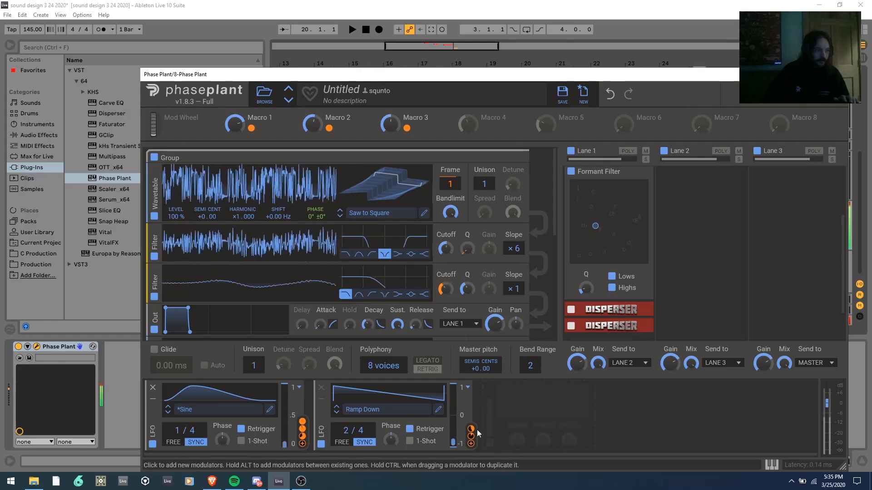
Modulate the Formant Filter's horizontal position with the Ramp Down LFO and adjust its frequency point.
click(471, 443)
drag(609, 267, 610, 248)
click(599, 228)
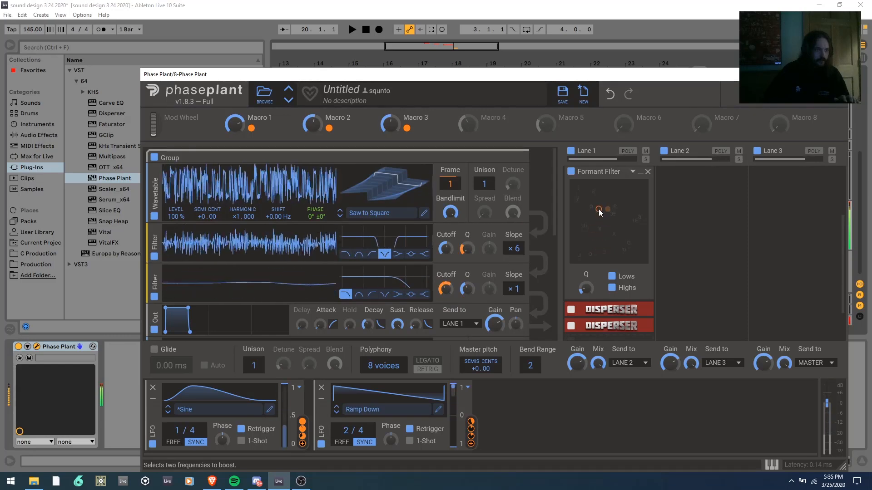
Modulate the Formant Filter's Q with the Sine LFO by about 29% and move the filter to Lane 2.
click(301, 443)
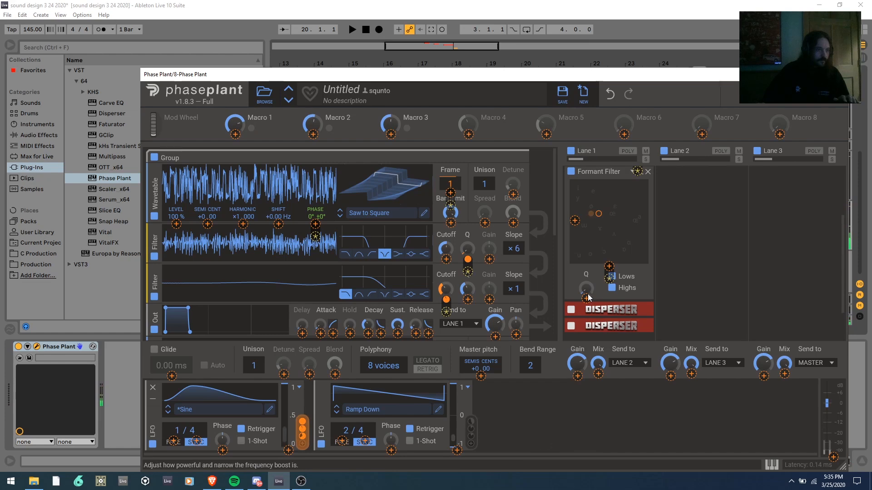
click(586, 299)
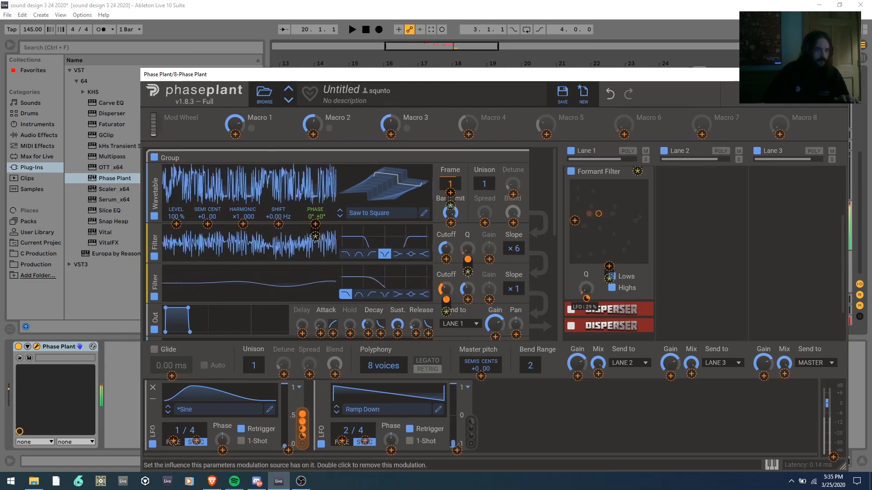
click(670, 282)
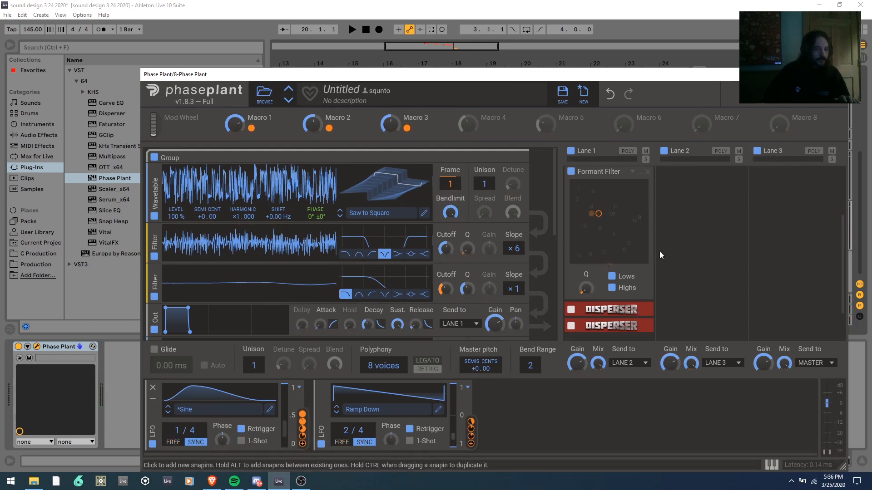
scroll(659, 250, up, 3)
drag(615, 253, 729, 177)
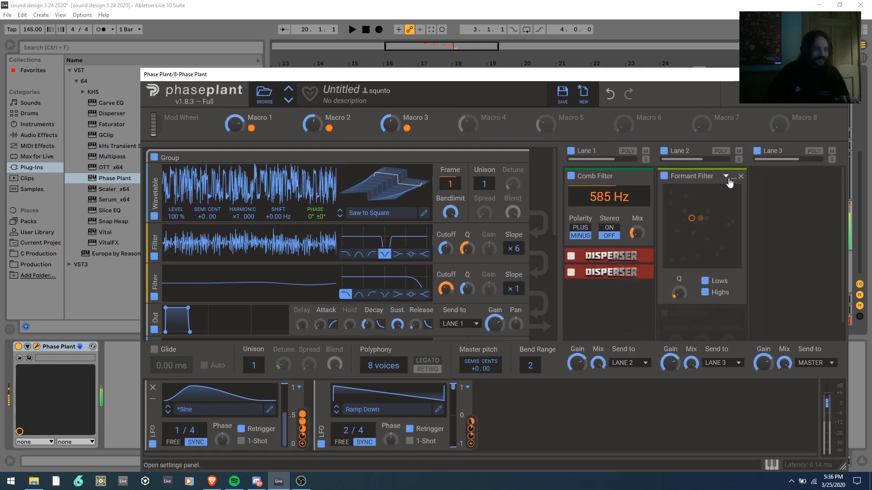
Modulate Lane 2's mix with the Sine LFO by about 56%, and collapse the Formant Filter and the Comb Filter.
scroll(730, 237, down, 3)
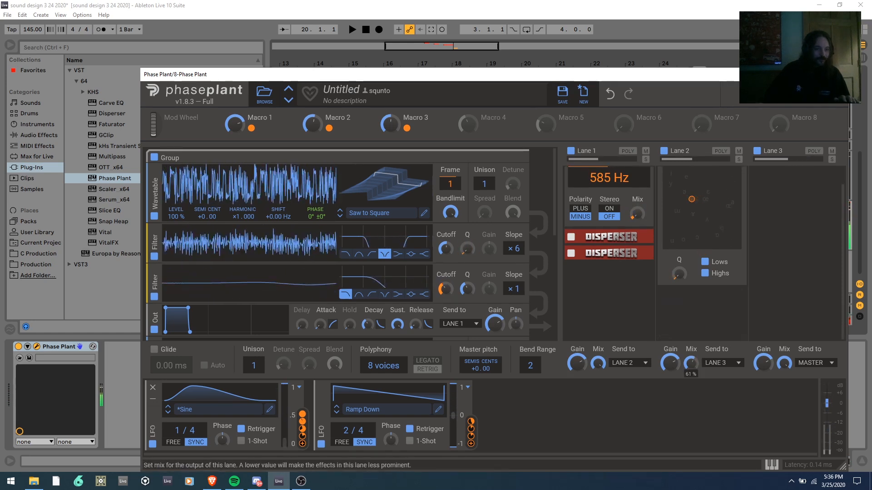
click(303, 444)
click(691, 374)
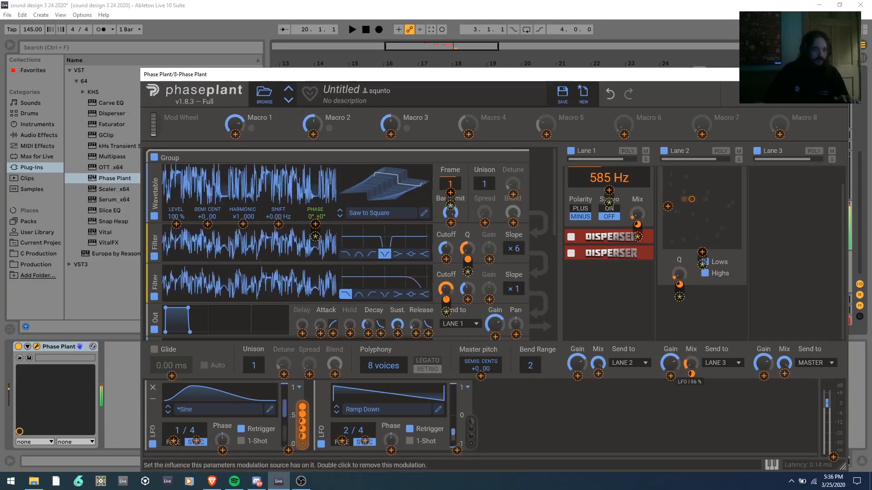
scroll(702, 301, up, 1)
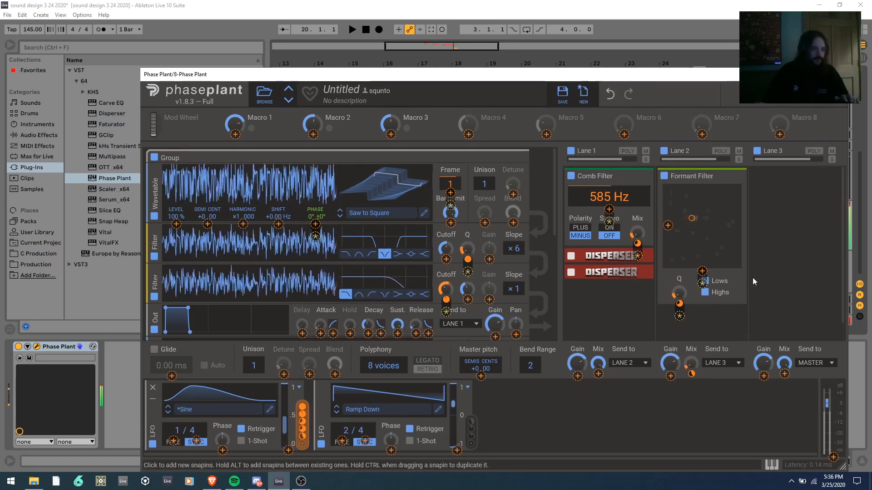
click(775, 266)
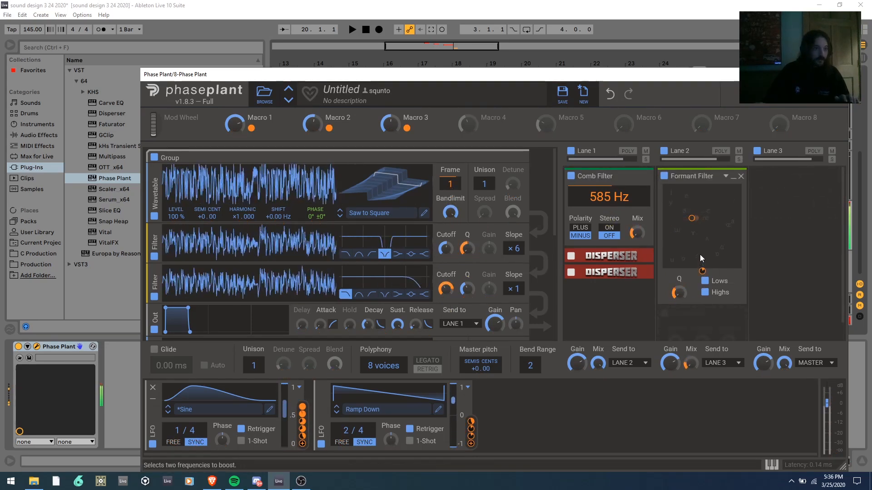
click(733, 177)
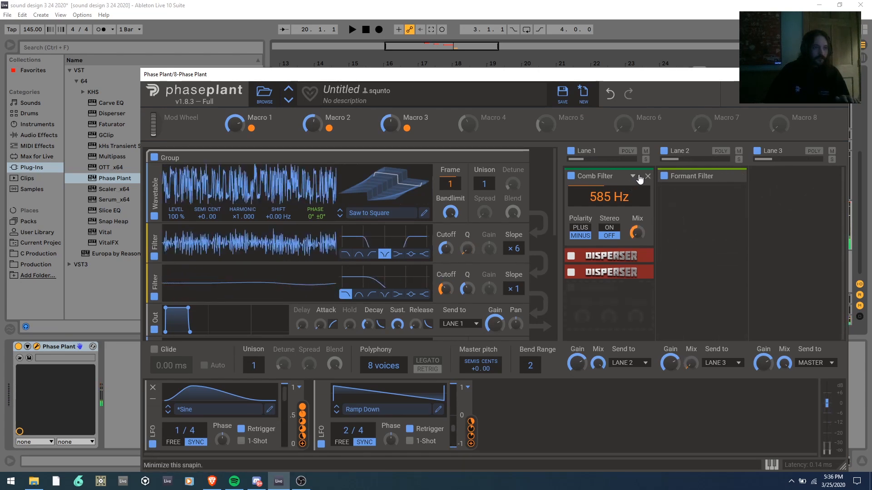
click(640, 176)
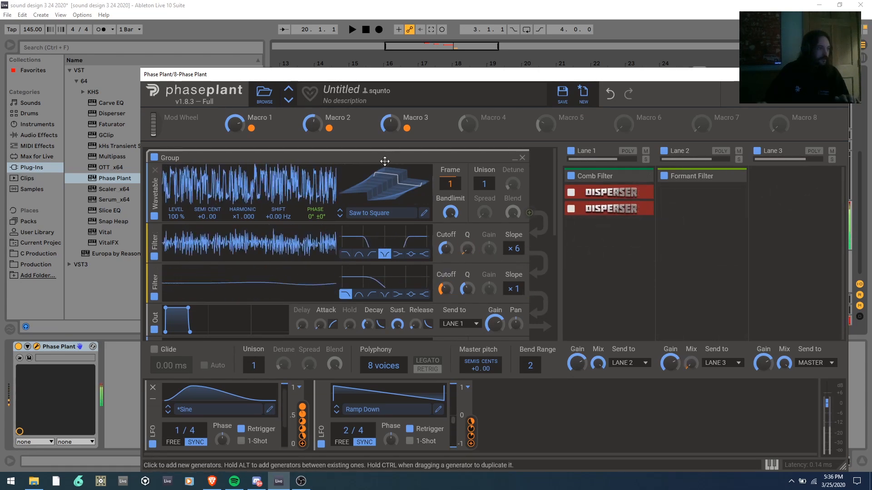
Adjust Macro 1, Macro 2 and Macro 3 to vary the frames of the chained wavetable oscillators.
drag(235, 124, 235, 157)
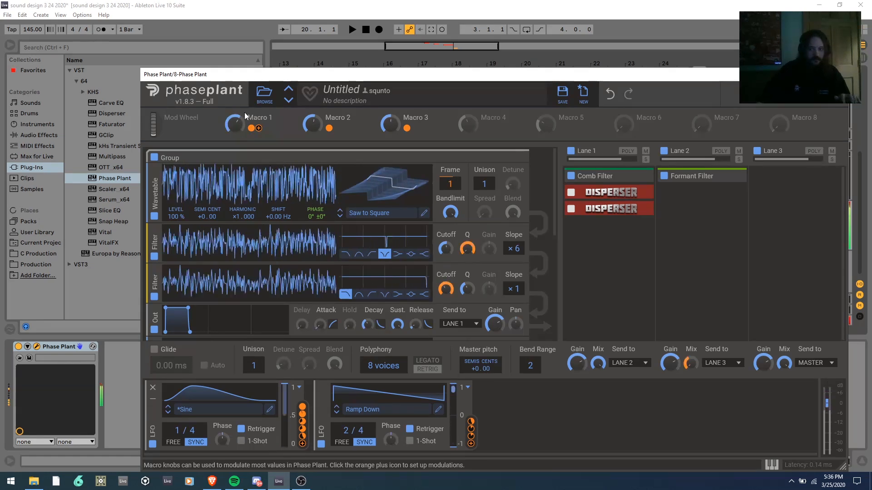
scroll(375, 278, down, 2)
scroll(375, 278, down, 2)
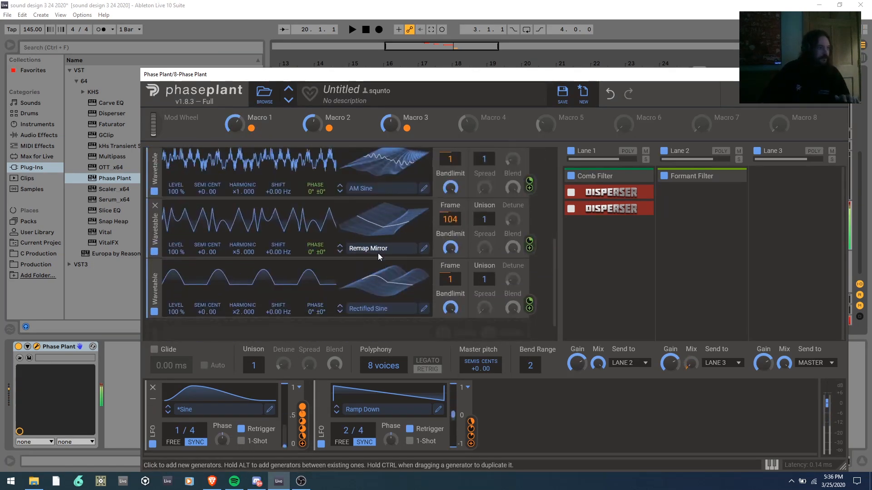
drag(312, 124, 312, 149)
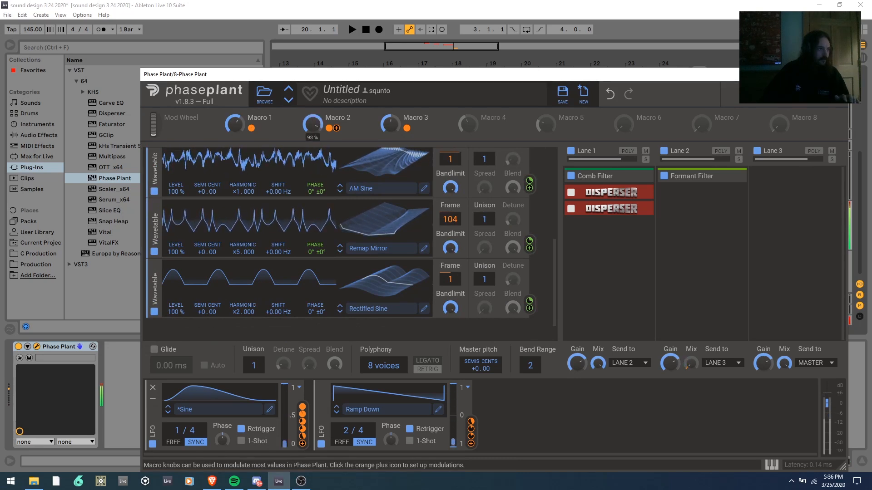
mouse_move(394, 132)
mouse_down()
mouse_move(394, 145)
mouse_move(393, 127)
mouse_up()
mouse_move(240, 258)
mouse_down()
mouse_move(240, 268)
mouse_move(238, 241)
mouse_move(236, 250)
mouse_up()
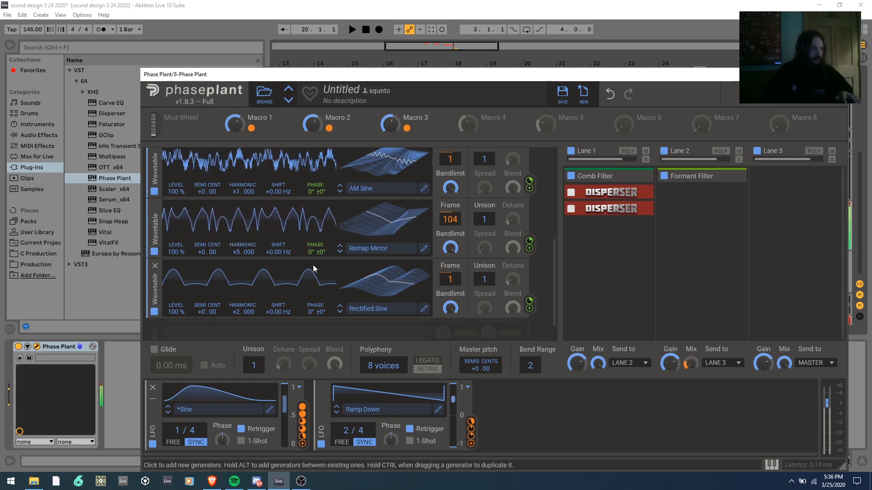
Route Lane 2's output to MASTER.
scroll(412, 245, down, 5)
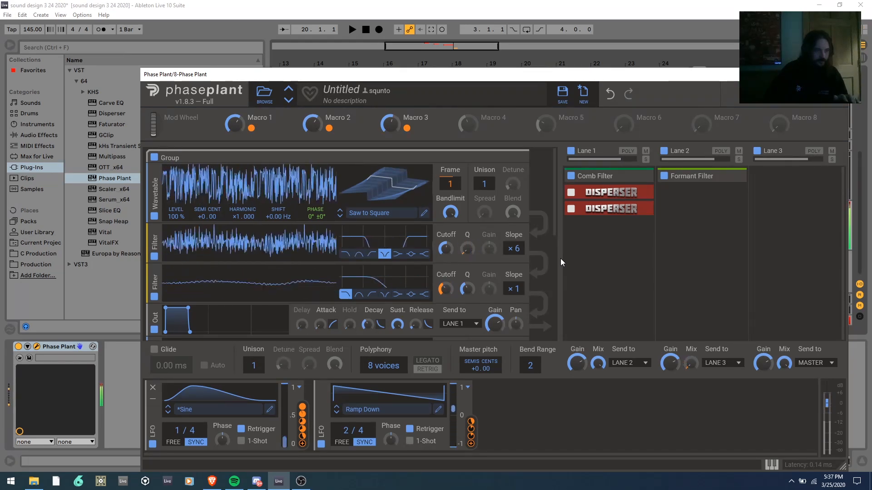
click(723, 365)
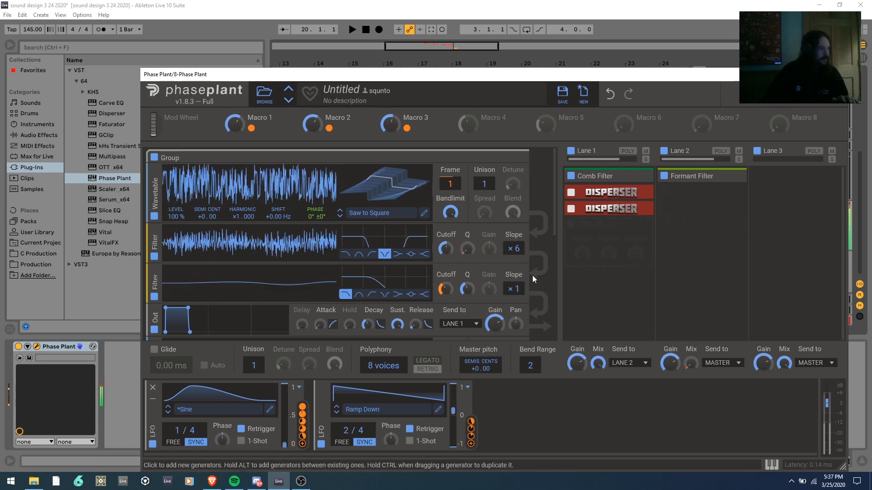
Compare the sound with Lane 1 bypassed and enabled, and review the oscillators in the Group.
click(514, 159)
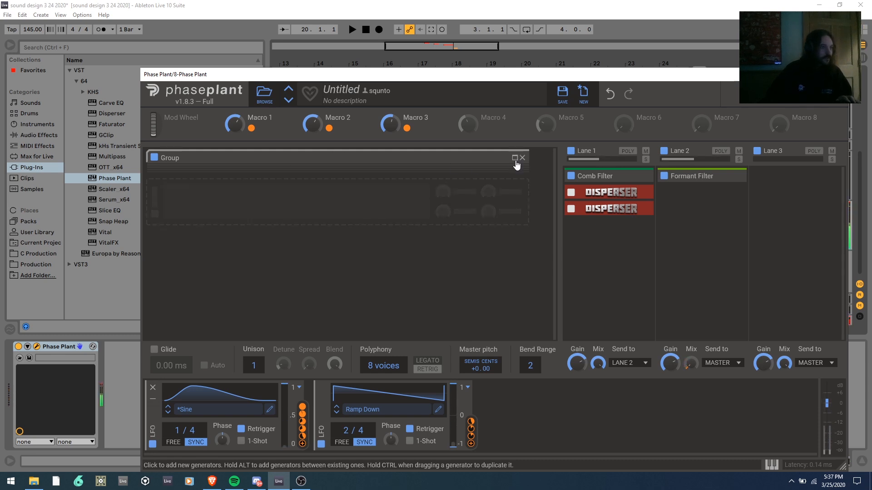
click(517, 161)
scroll(421, 247, down, 3)
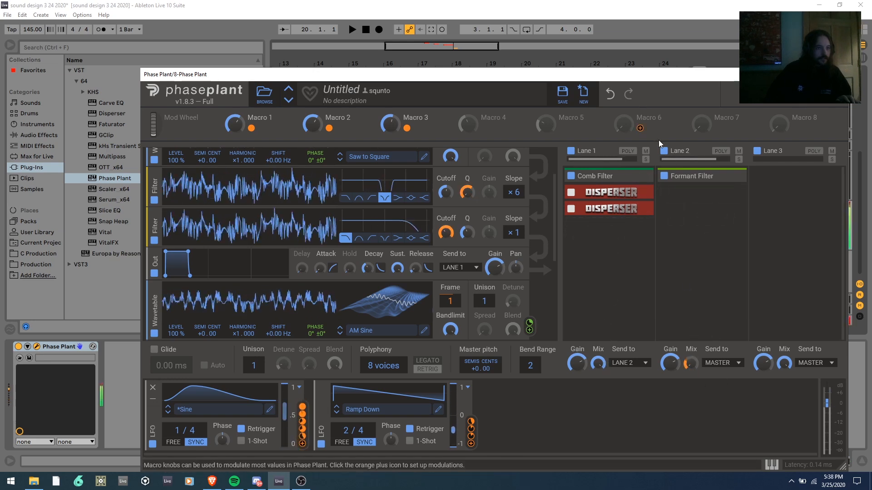
click(570, 150)
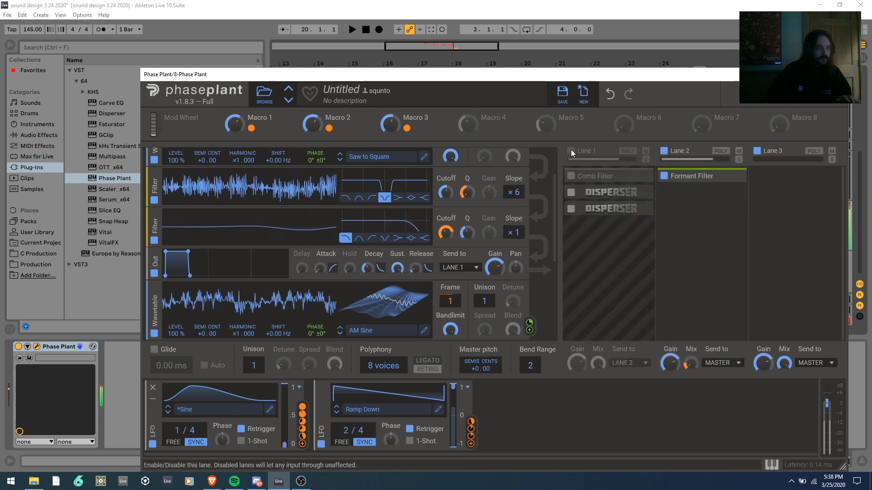
click(570, 150)
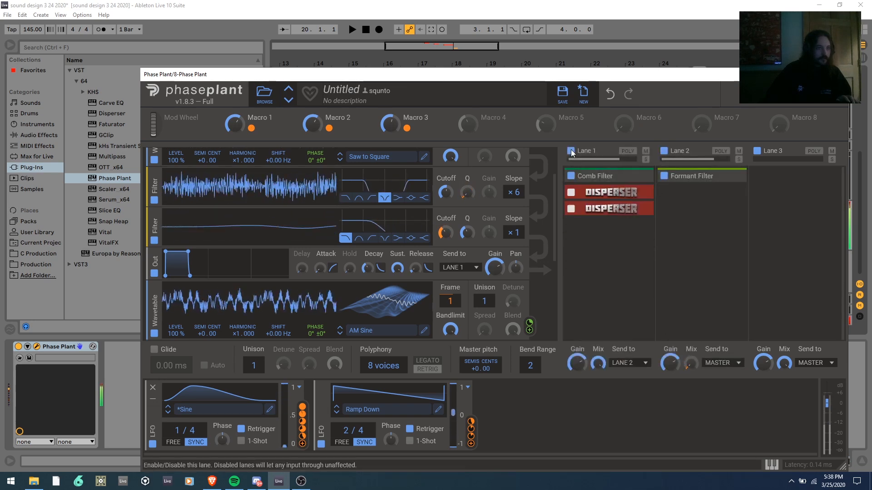
scroll(451, 303, down, 4)
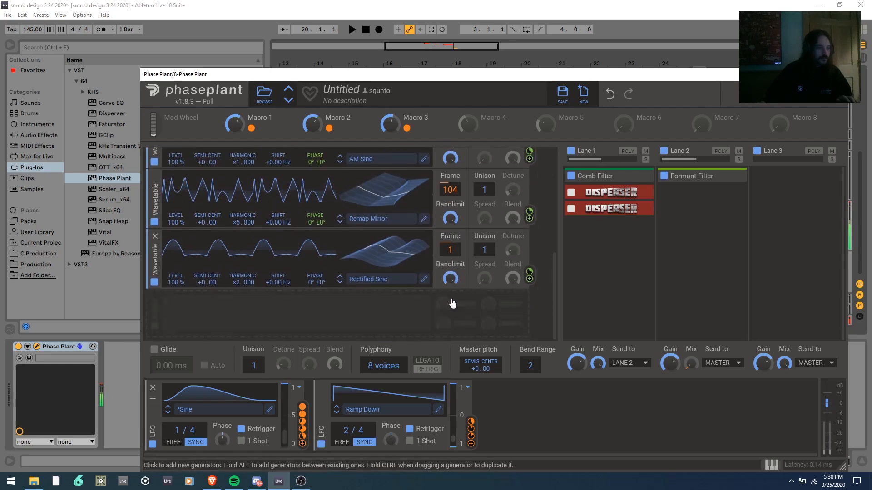
scroll(448, 293, up, 5)
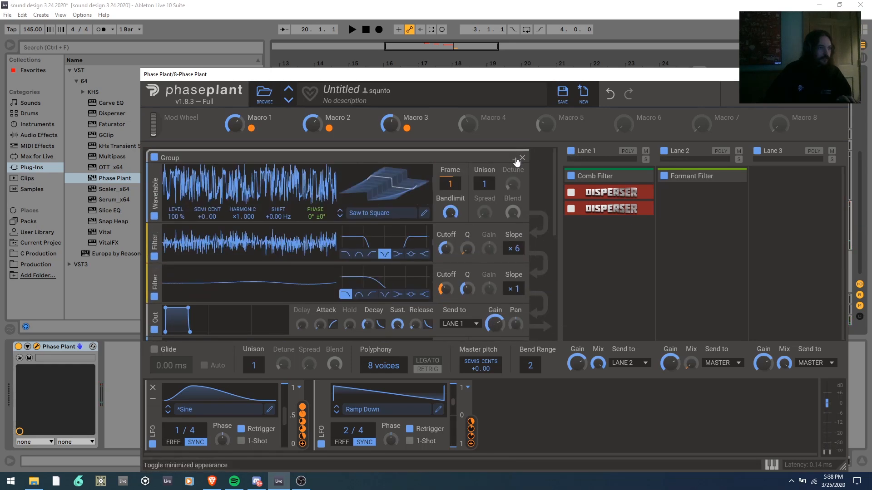
Collapse the Group and add a Slice EQ after the Dispersers in Lane 1 with a low cut at about 127 Hz.
click(517, 159)
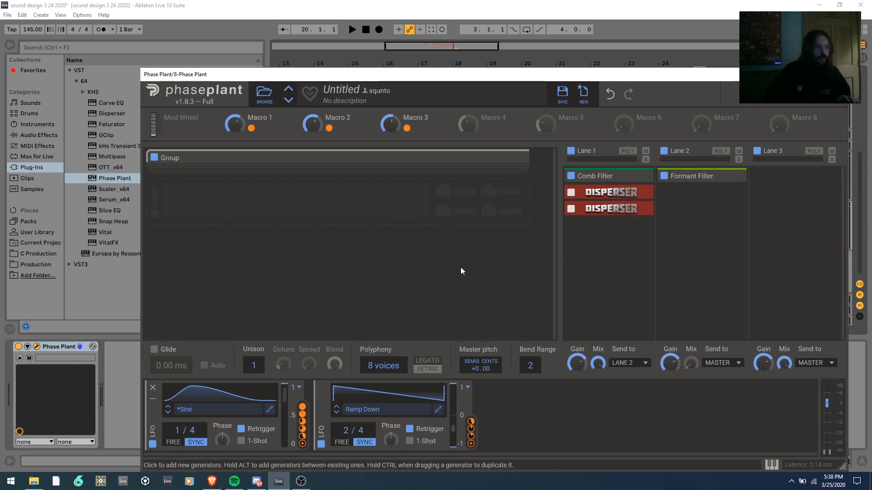
click(599, 235)
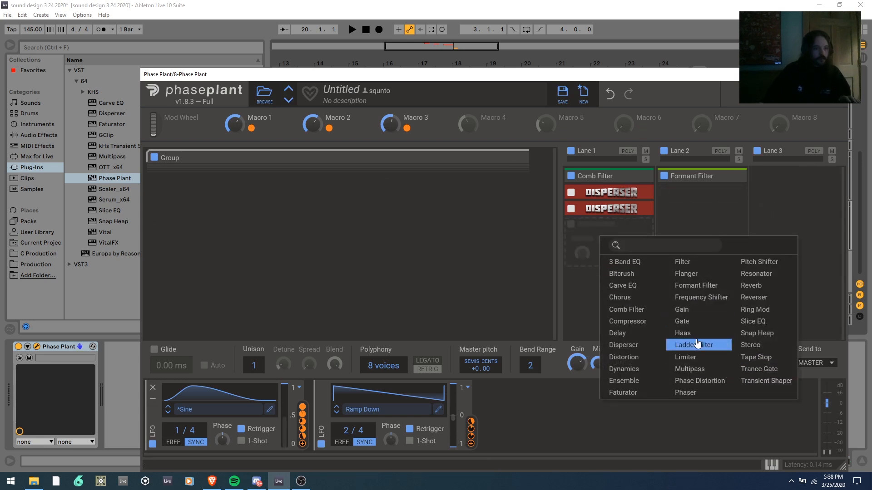
click(754, 321)
click(648, 244)
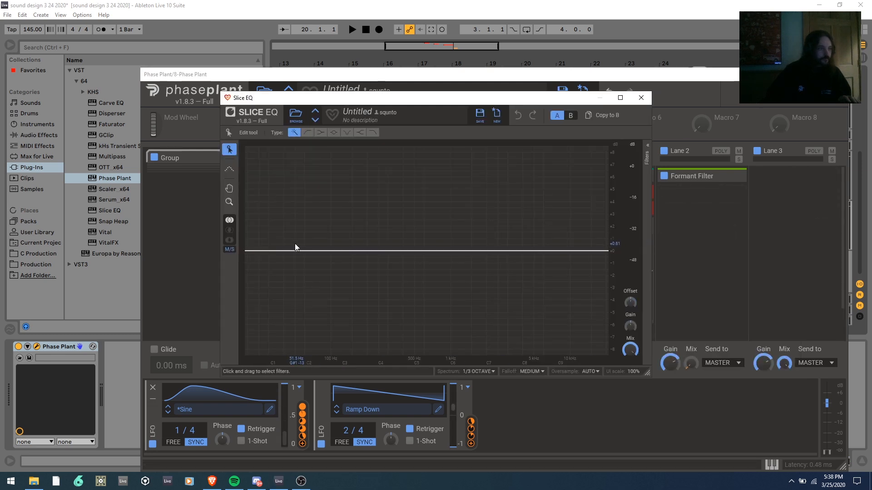
drag(248, 252, 345, 263)
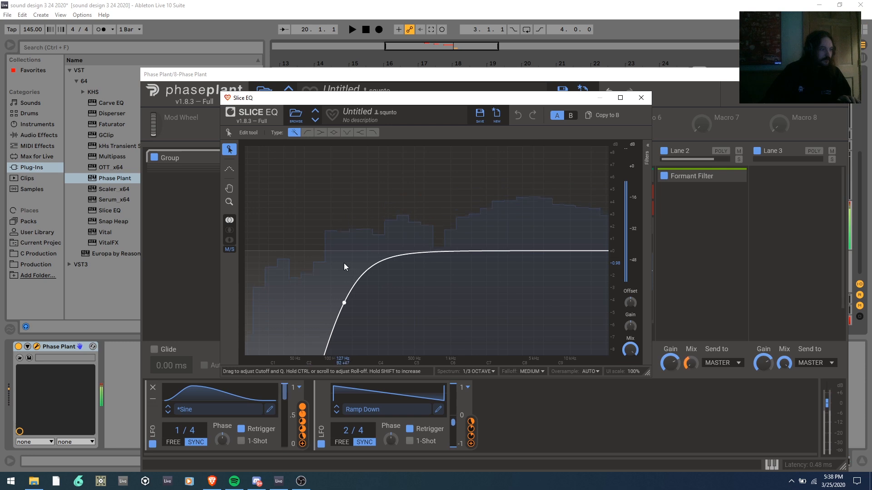
click(641, 97)
Compare the sound with the Slice EQ bypassed and enabled, and collapse the Slice EQ.
click(572, 226)
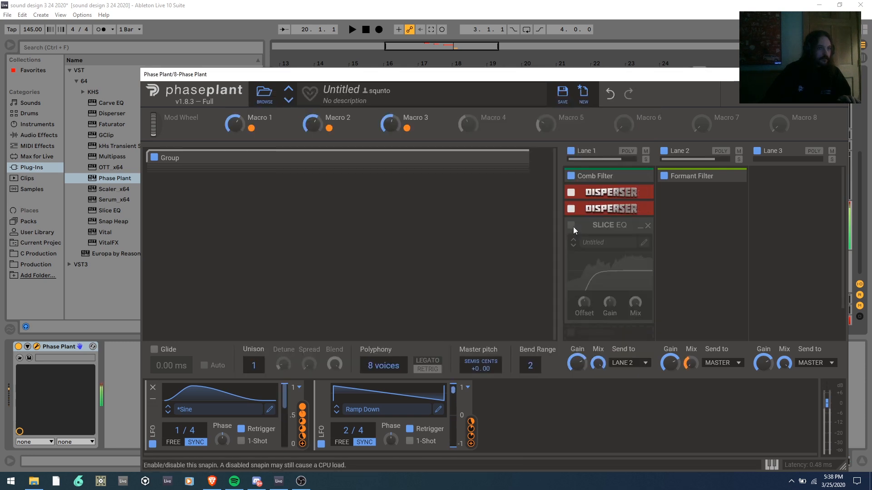
click(572, 226)
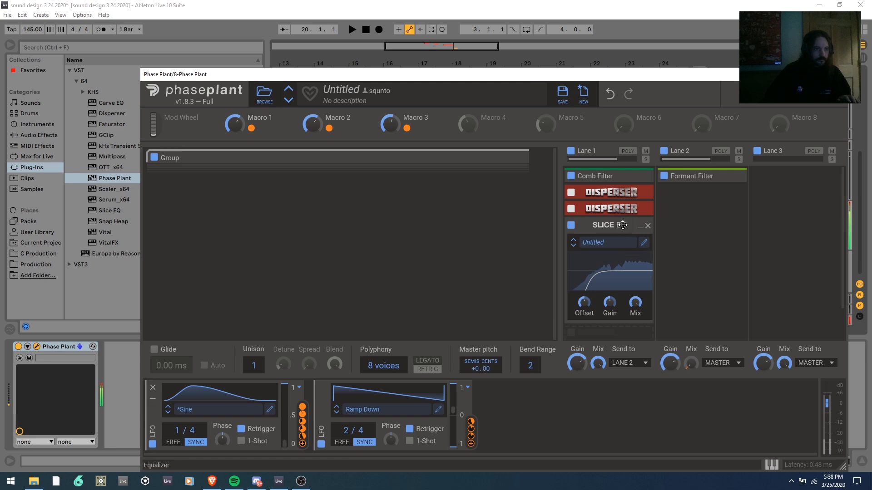
click(640, 226)
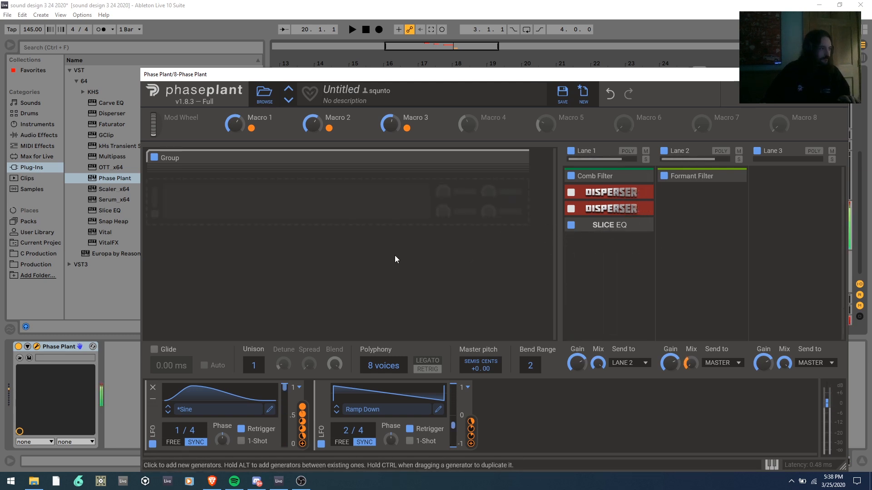
click(266, 193)
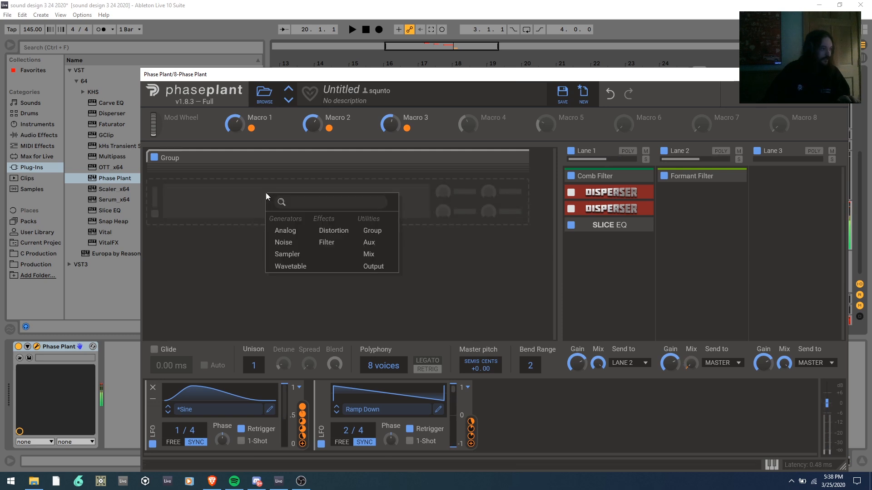
click(291, 267)
scroll(291, 270, down, 7)
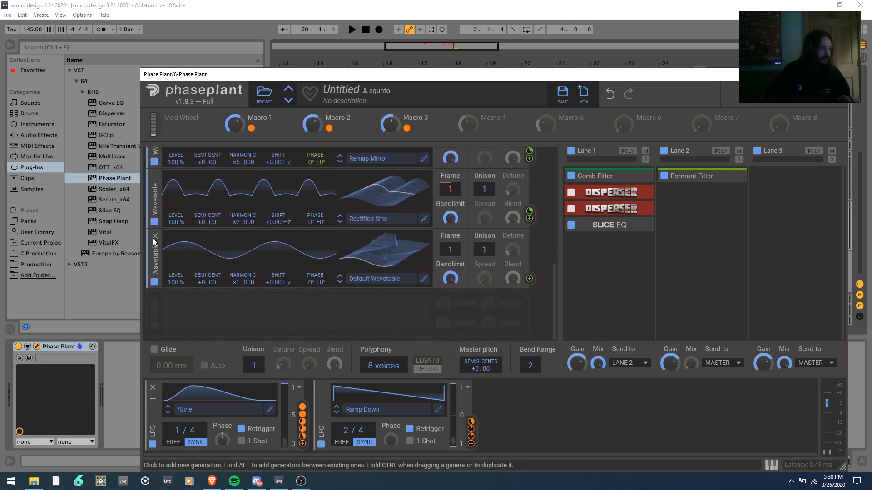
scroll(236, 283, up, 7)
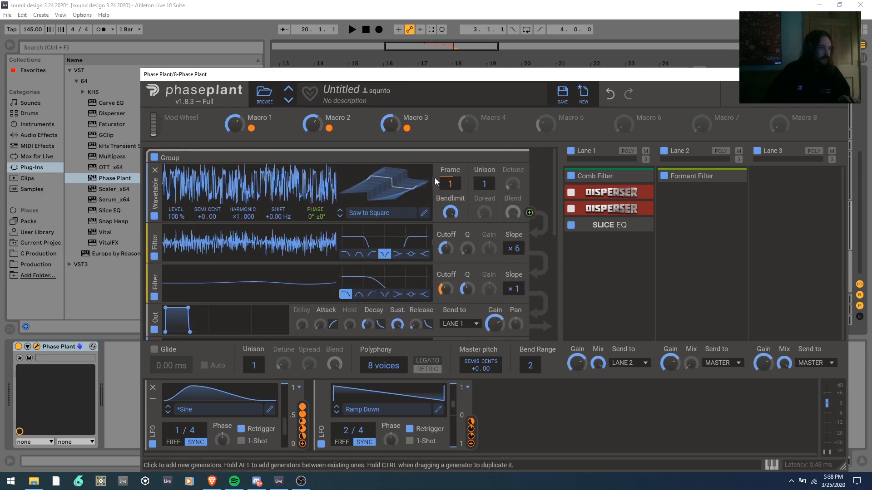
Collapse the existing Group, add a second Group below it and insert a Wavetable oscillator in the new Group.
click(515, 159)
click(247, 208)
click(353, 246)
click(203, 233)
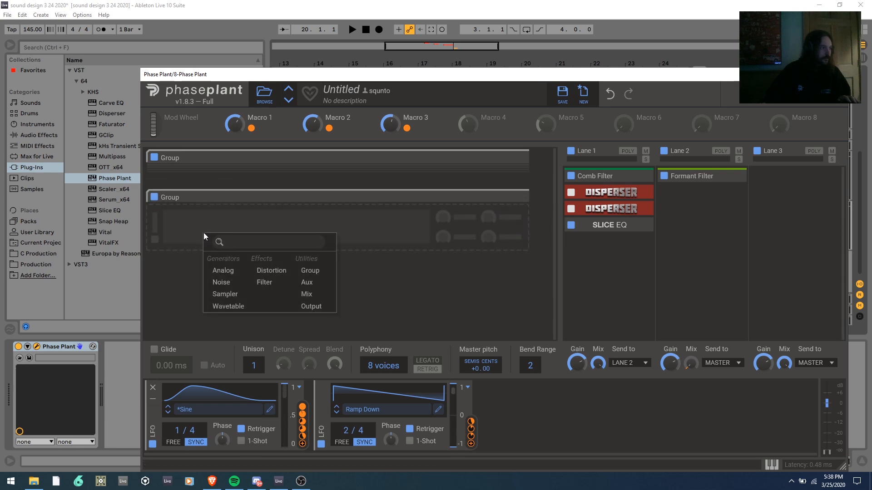
click(228, 304)
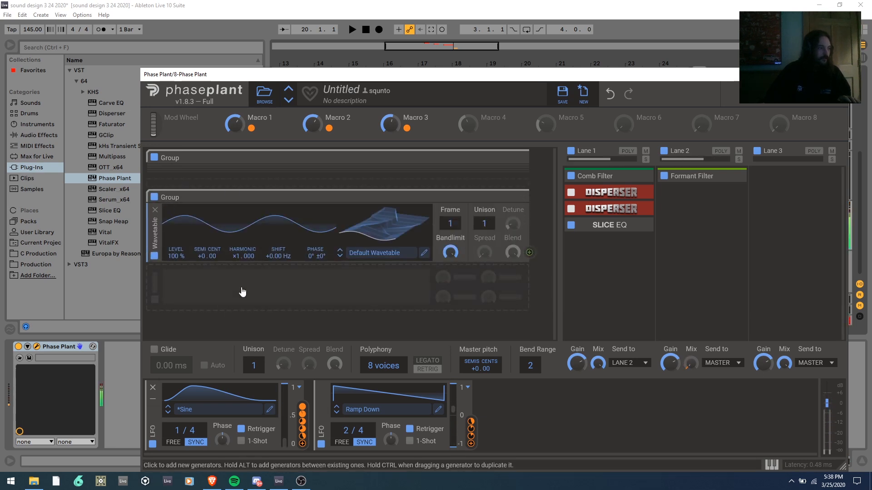
Add an Output below the new Wavetable, send it to LANE 3 and set its gain to about +1.24 dB.
click(315, 291)
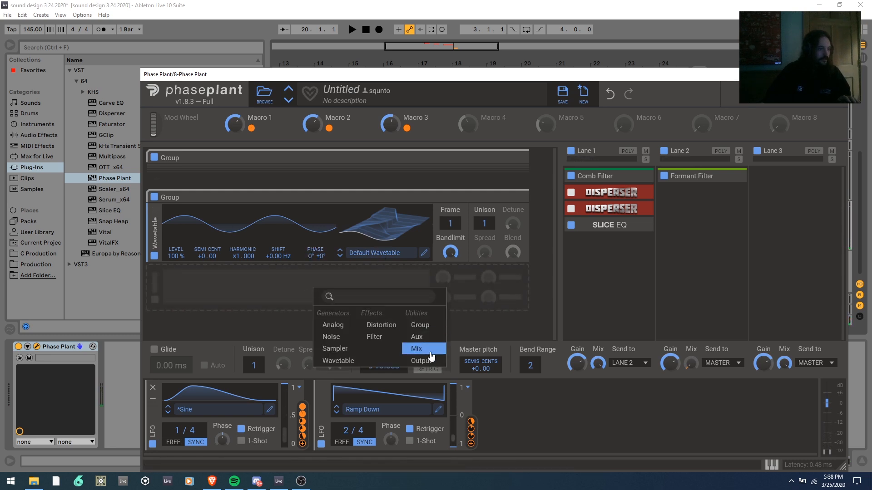
click(428, 354)
click(464, 291)
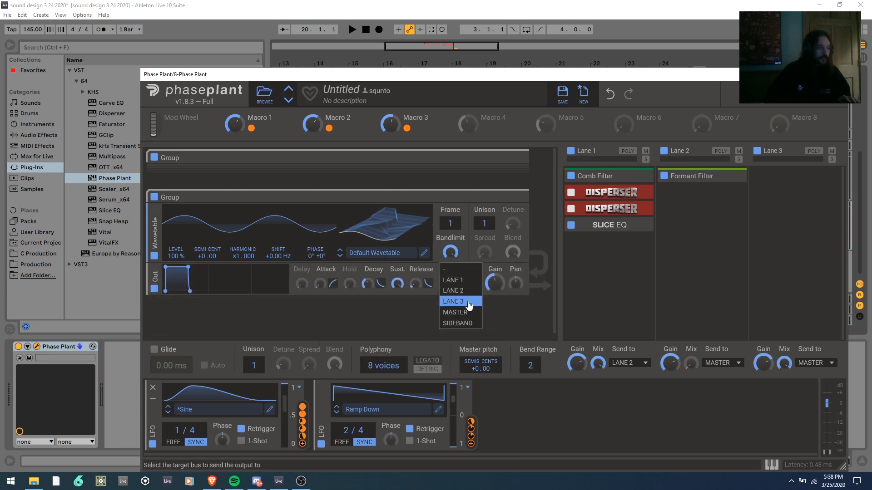
click(467, 301)
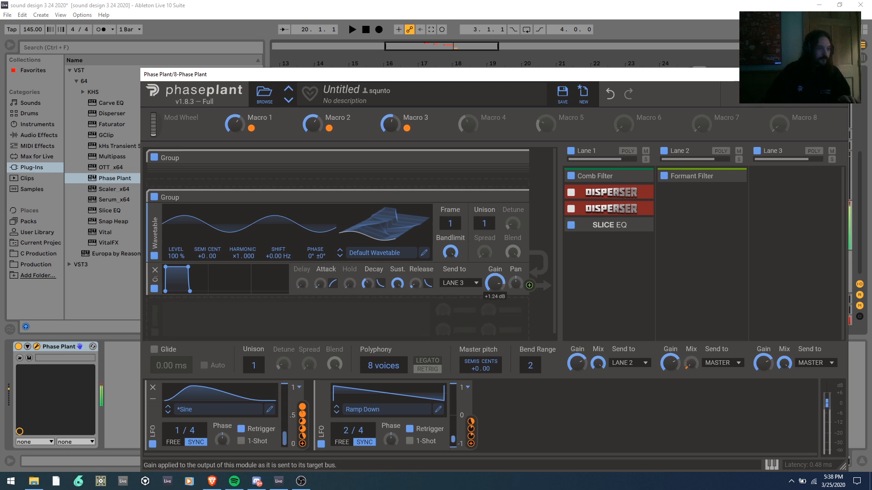
Audition the new sine oscillator with the first Group disabled and re-enabled.
click(154, 157)
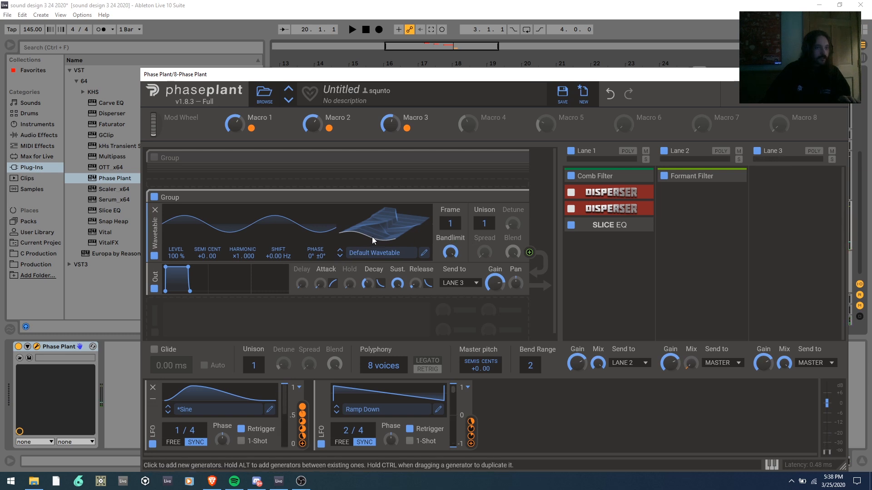
click(154, 158)
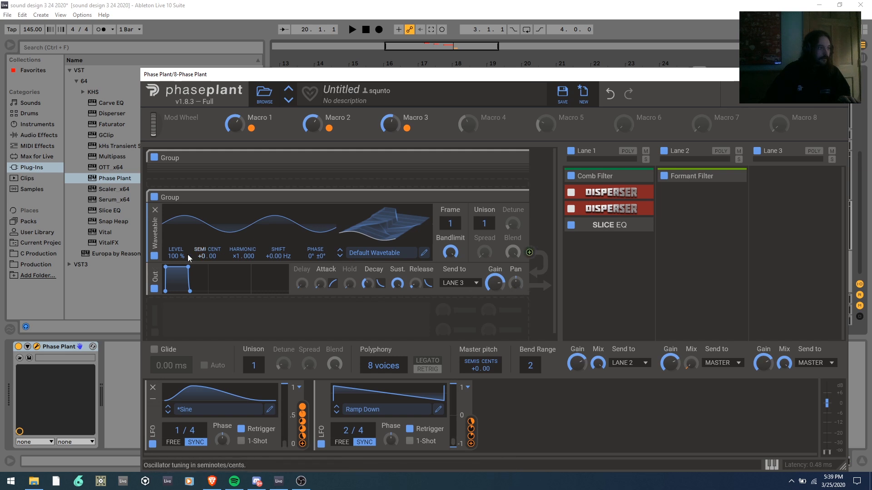
Set the new Wavetable's level to 0%, modulate it 100% by the Sine LFO, and set its Output gain to about -0.79 dB.
drag(176, 256, 176, 300)
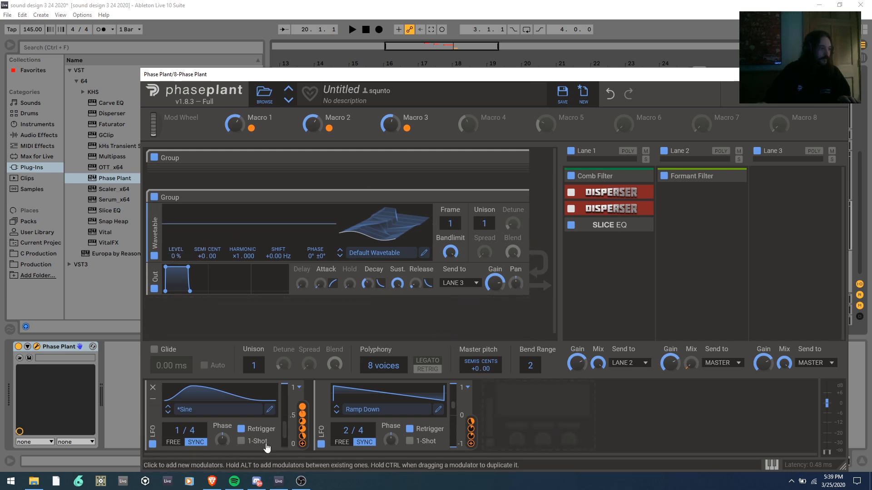
click(303, 444)
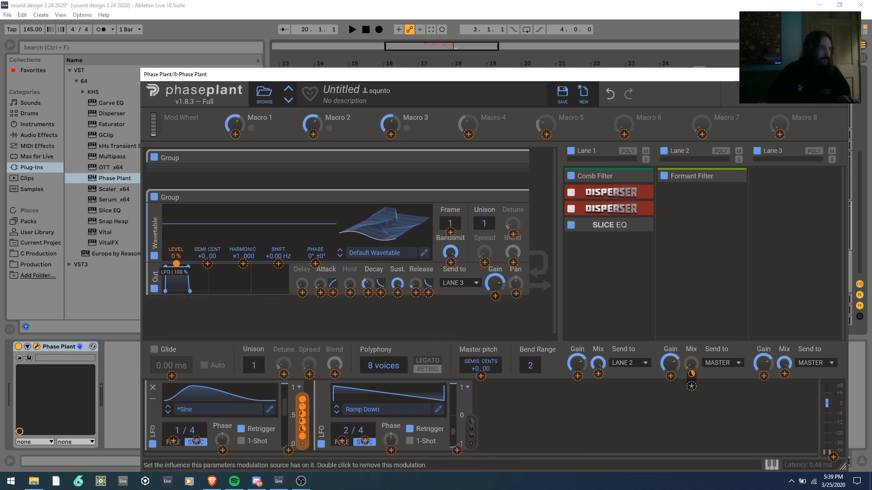
click(495, 284)
drag(496, 285, 495, 275)
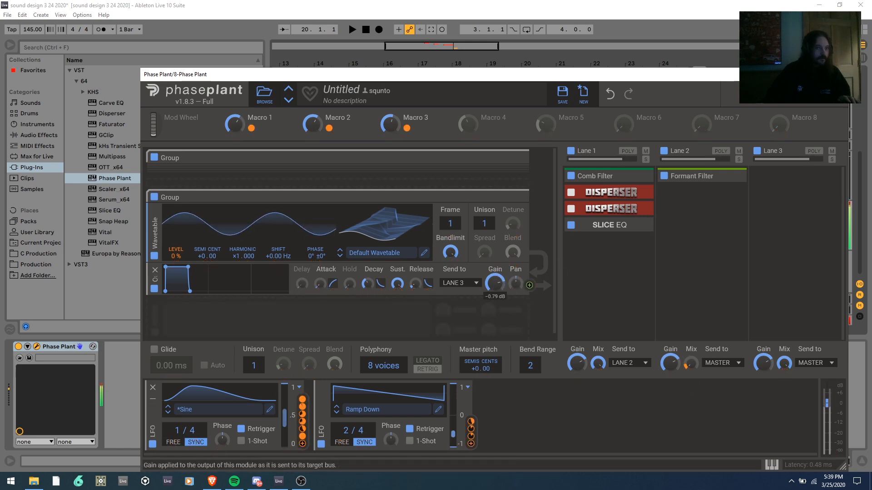
Compare the sine layer with the first Group disabled and re-enabled, and raise the sine Wavetable's level to 59%.
click(154, 157)
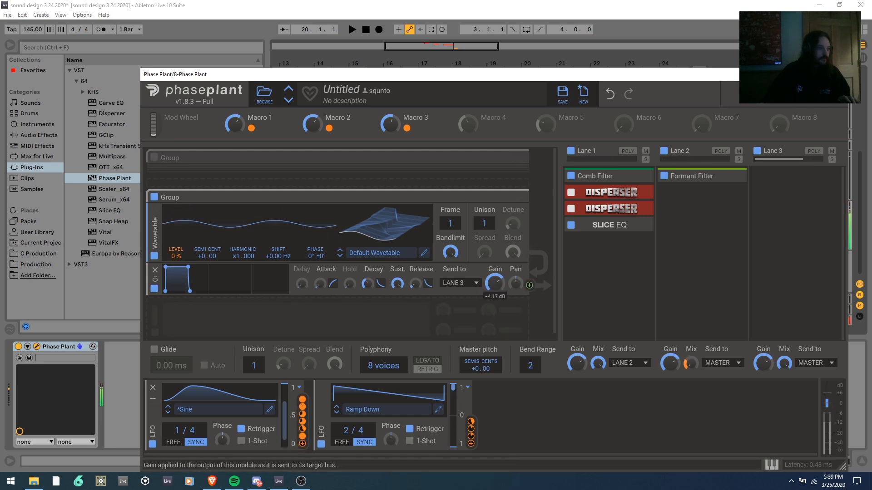
click(154, 158)
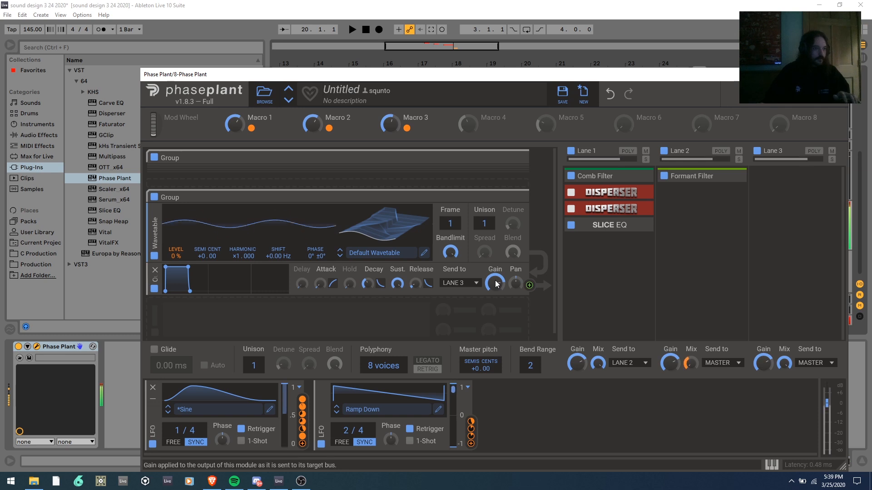
drag(176, 257, 176, 227)
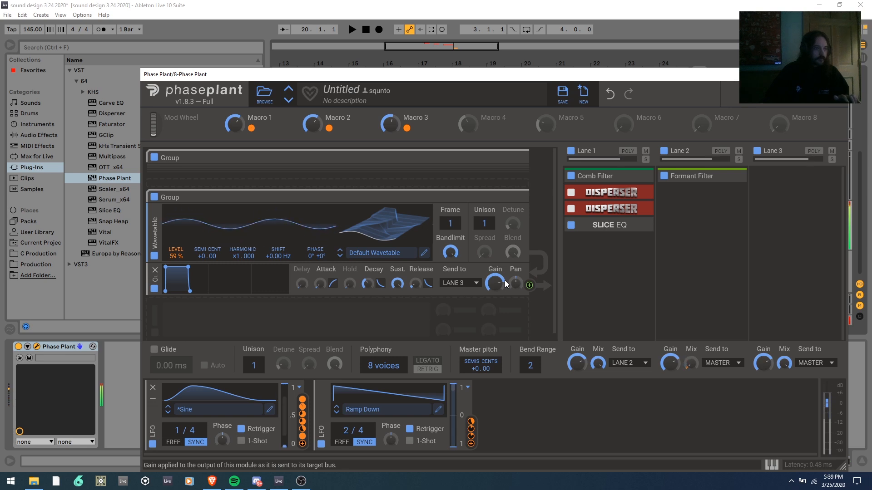
Reopen the Phase Plant window, expand the first Group and close the window again.
click(838, 74)
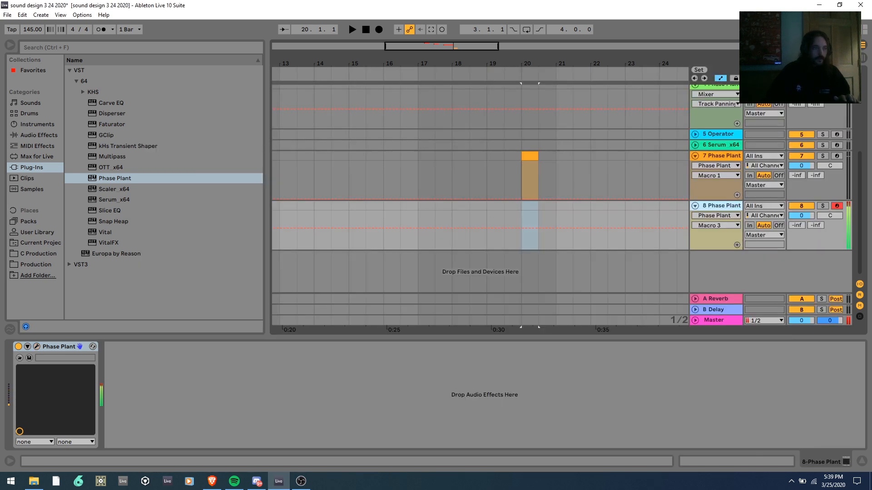
click(37, 347)
click(515, 158)
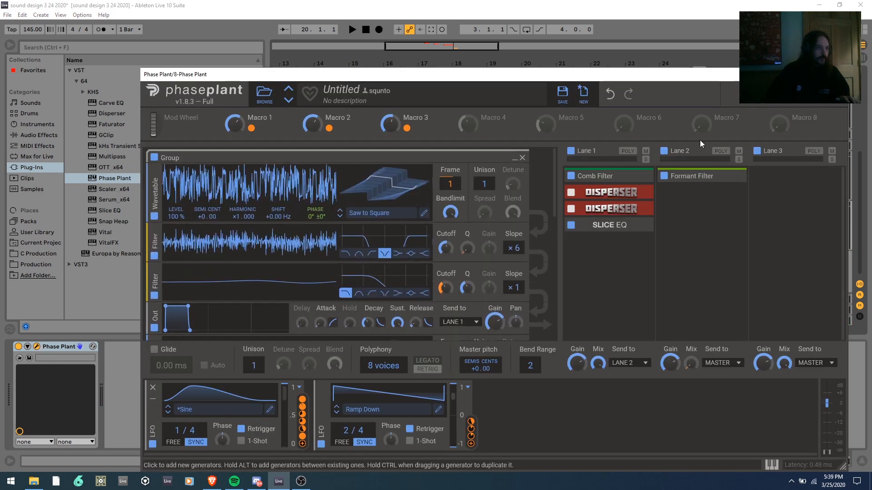
click(838, 74)
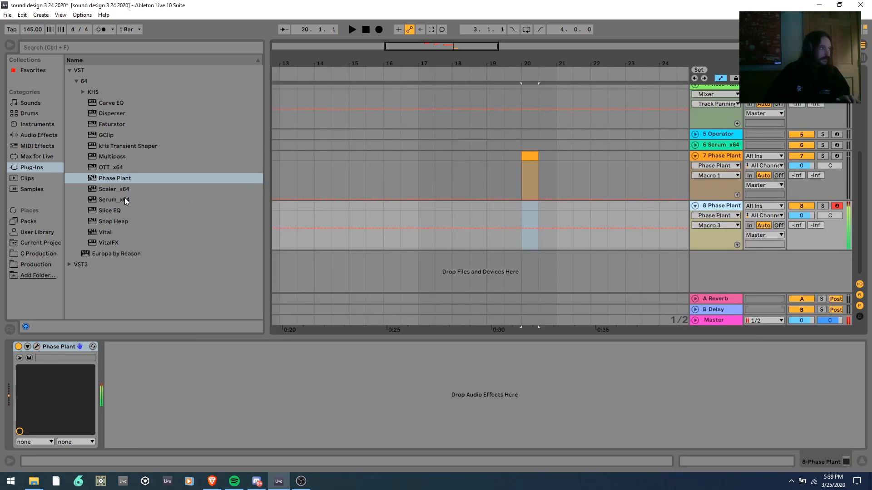
Add GClip after Phase Plant, insert OTT_x64 between the two devices and duplicate the OTT.
double_click(106, 135)
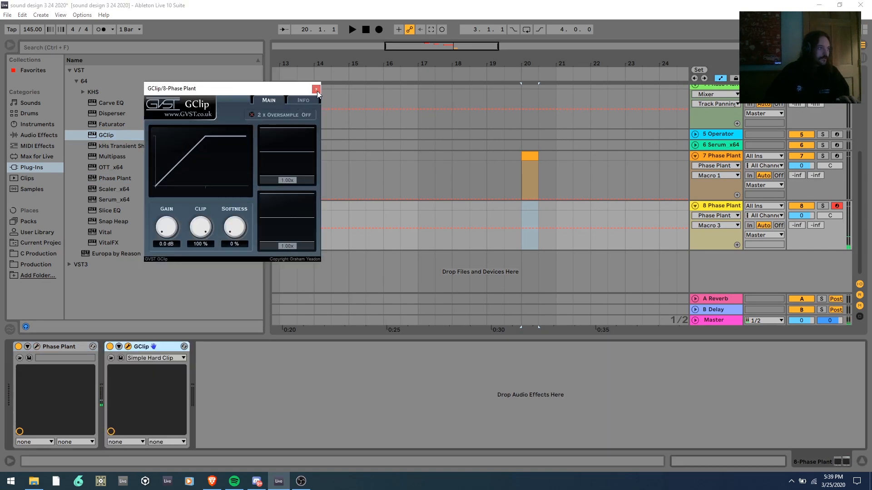
click(316, 89)
drag(114, 167, 130, 374)
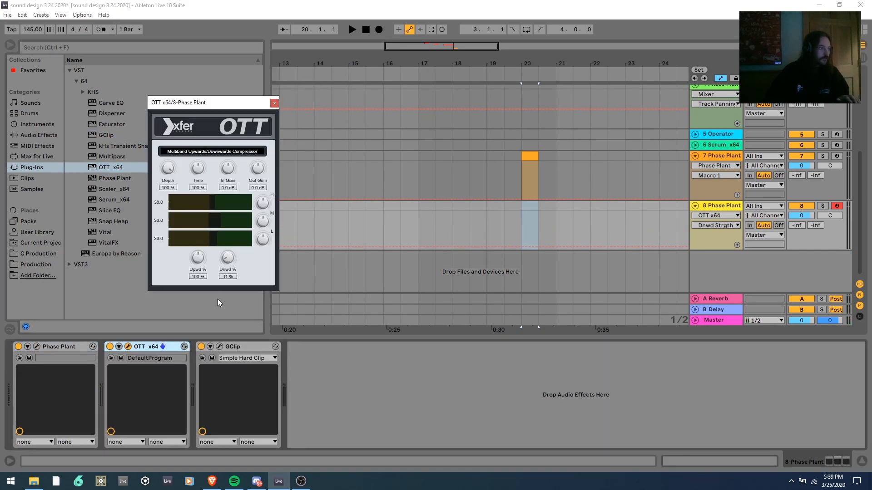
click(151, 345)
key(ctrl+d)
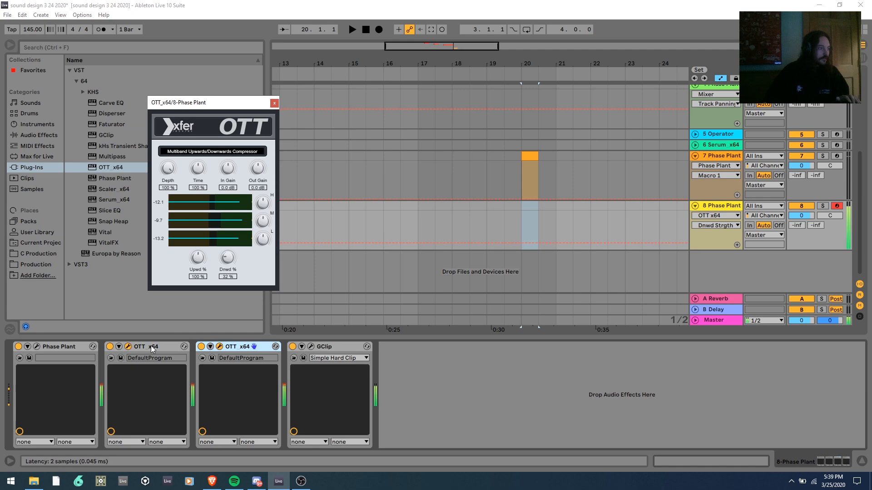
Bring the level of the second Group's sine Wavetable back down to 0% in Phase Plant and close its window.
click(37, 346)
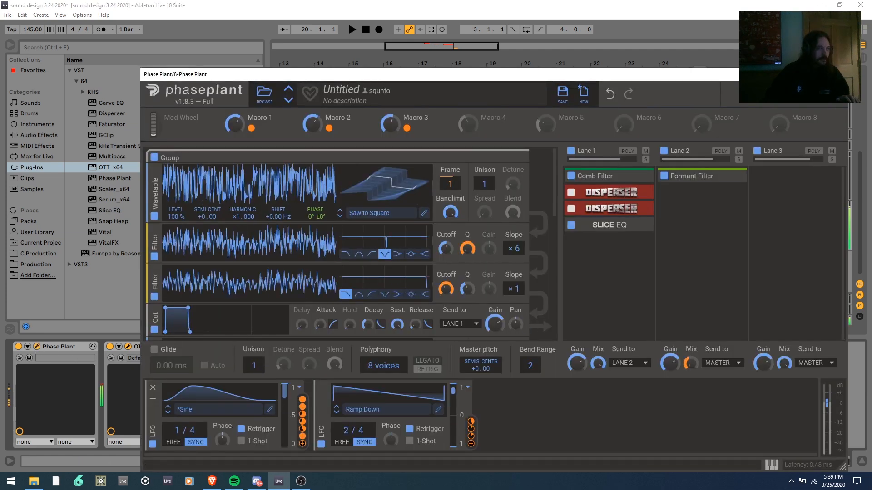
scroll(386, 301, down, 10)
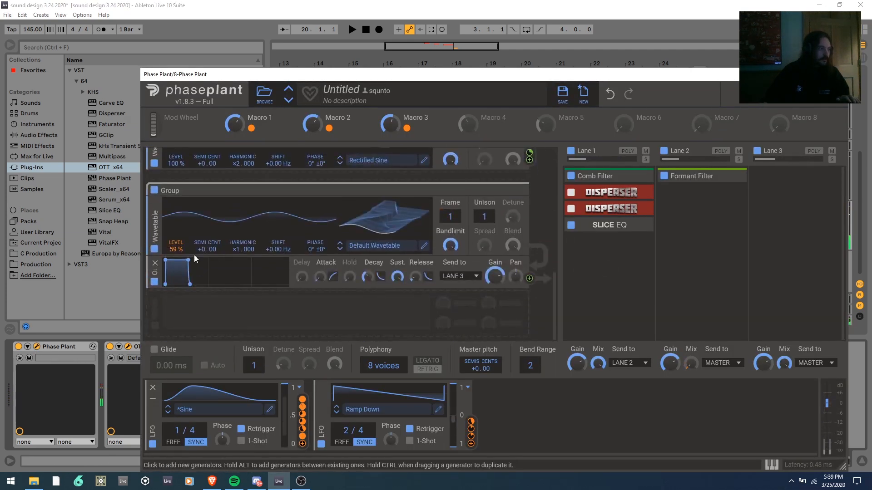
click(842, 74)
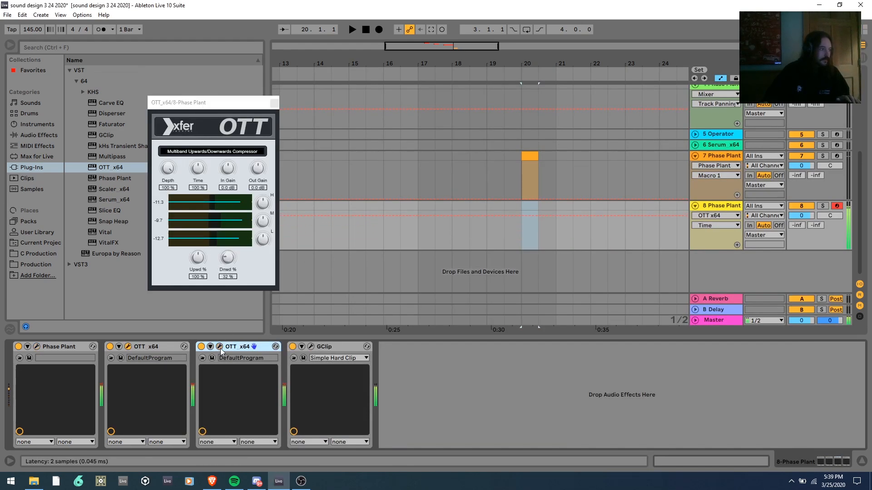
Set the second OTT to 784% Time and 48% downward compression, and the first OTT to 901% Time and 15% downward.
click(128, 346)
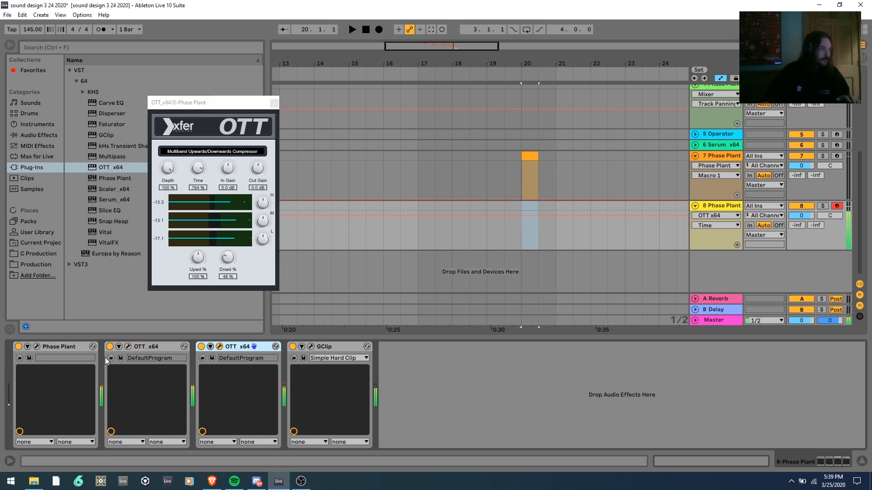
click(196, 169)
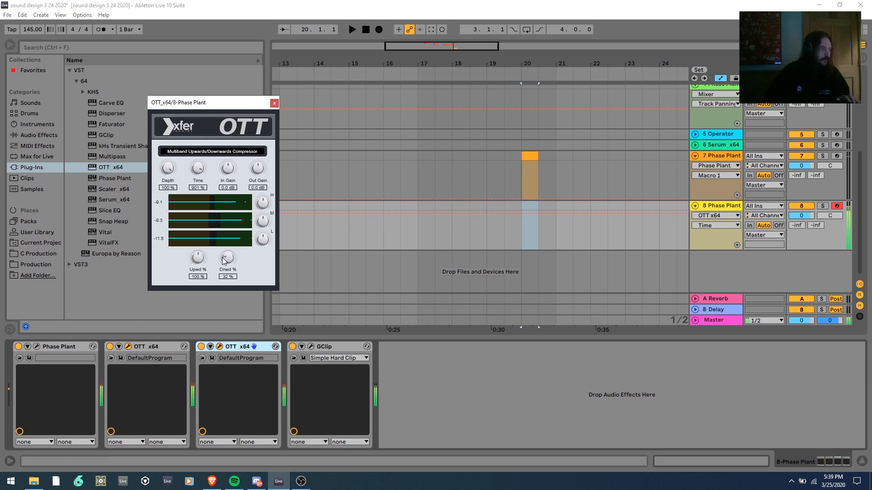
drag(227, 264, 228, 263)
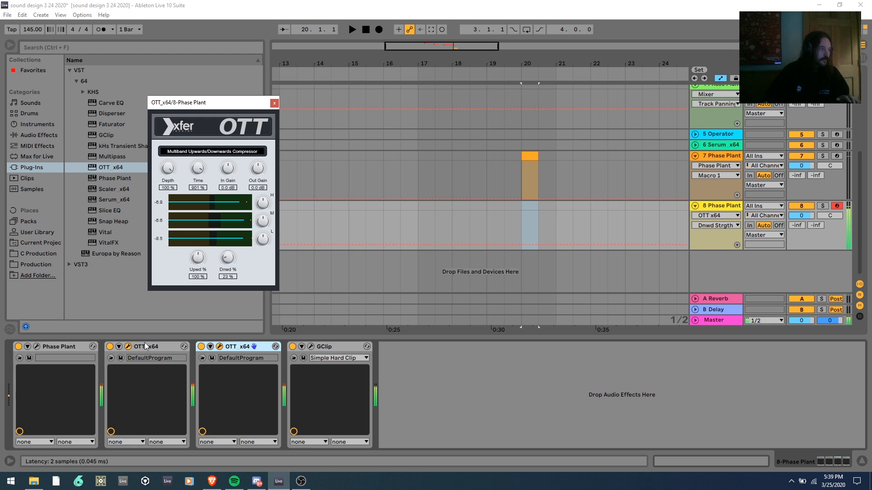
click(138, 346)
shift+click(241, 346)
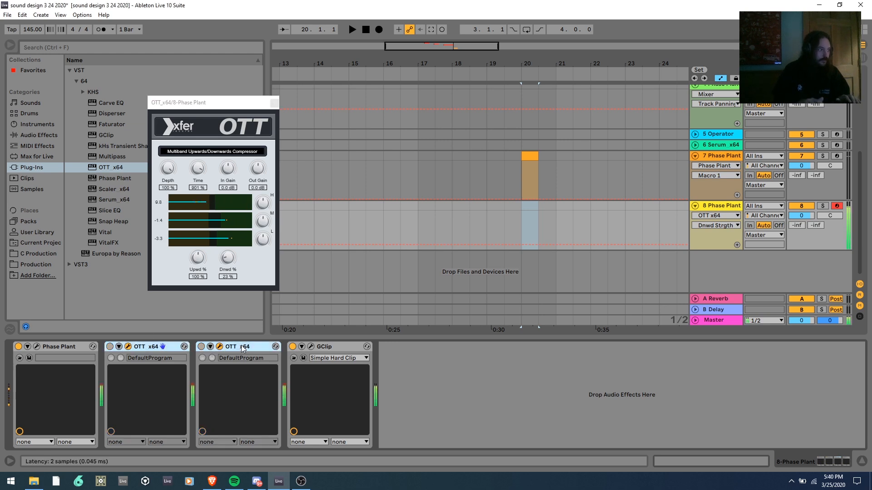
drag(228, 259, 225, 261)
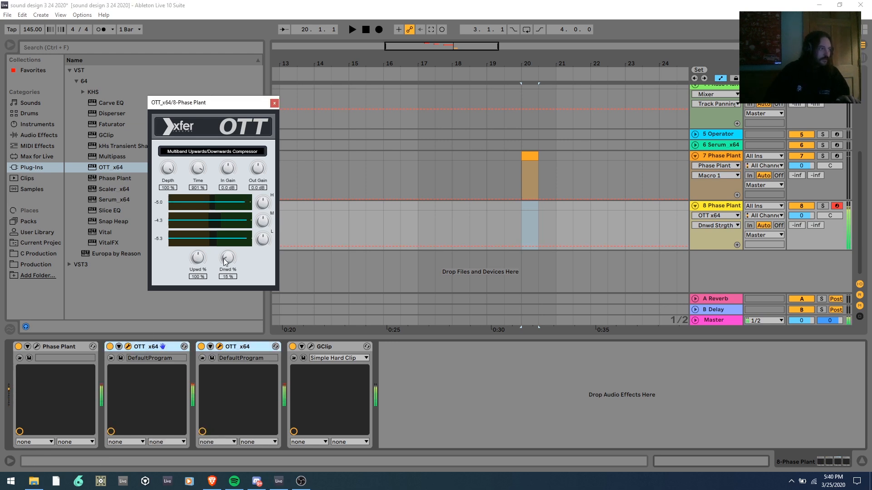
Set GClip's gain to about 2.2 dB and its softness to about 8%.
click(339, 349)
click(311, 347)
drag(232, 229, 233, 225)
drag(166, 229, 167, 221)
drag(234, 225, 234, 219)
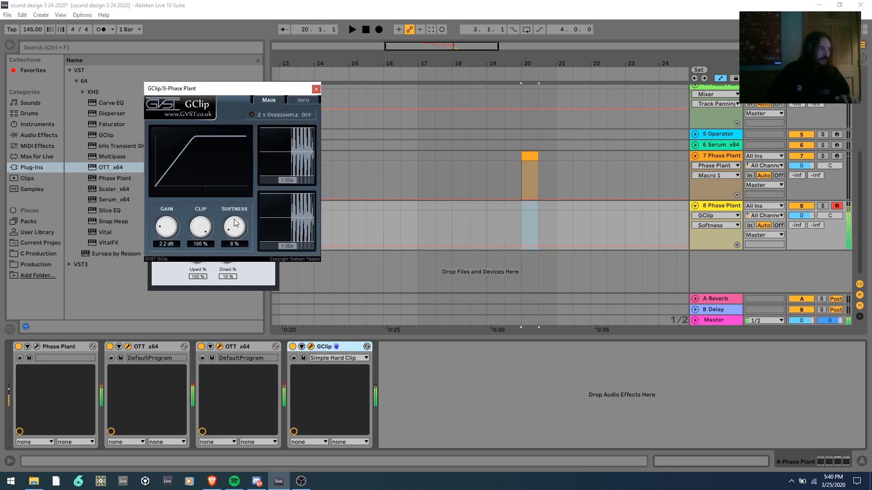
Audition the earlier bass clips on tracks 3, 2 and 1 for comparison, stop playback and reselect the 8 Phase Plant track.
scroll(560, 162, up, 5)
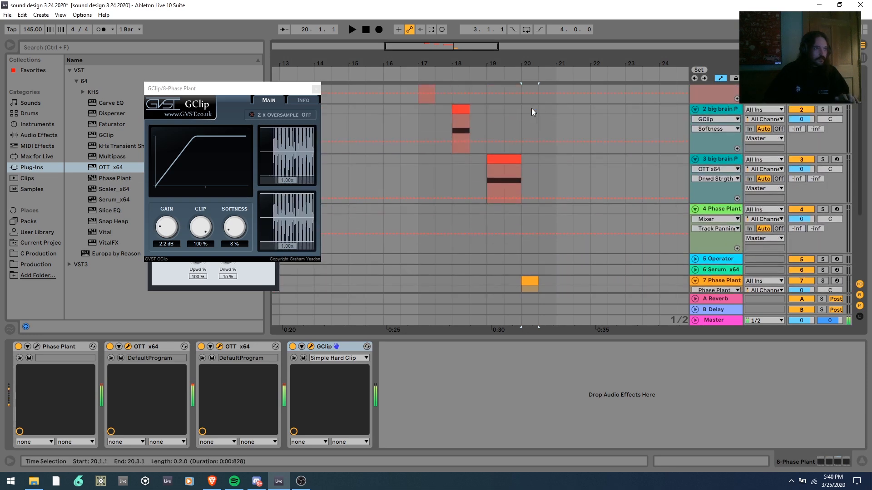
scroll(533, 109, up, 1)
click(504, 158)
key(space)
click(463, 110)
key(space)
key(space)
scroll(467, 124, up, 2)
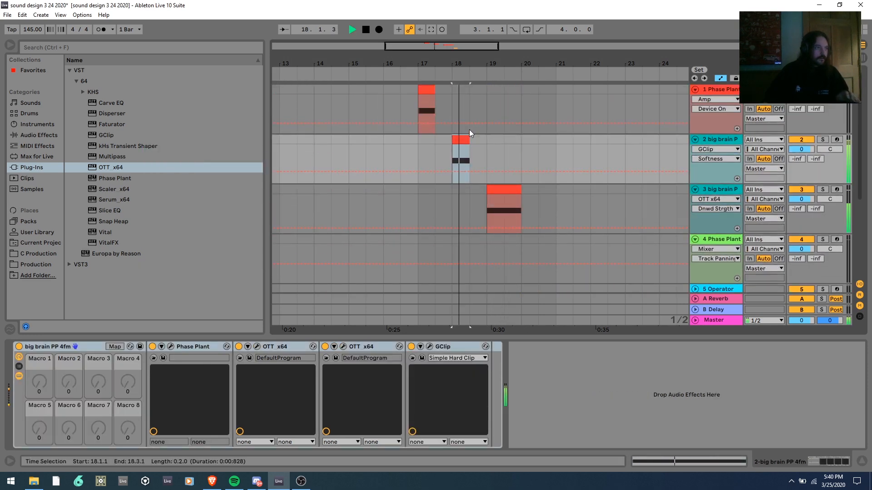
click(425, 99)
scroll(601, 204, down, 5)
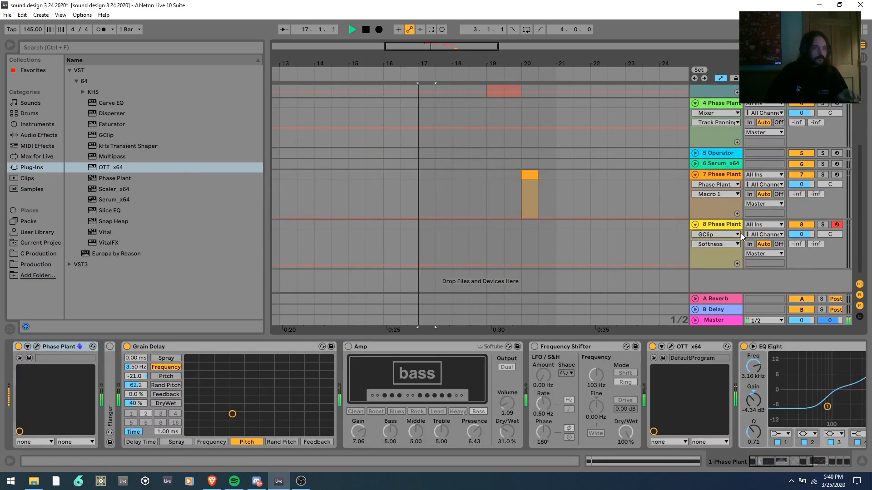
click(748, 232)
key(space)
Review the Phase Plant patch and close the open Phase Plant, GClip and OTT windows.
click(38, 346)
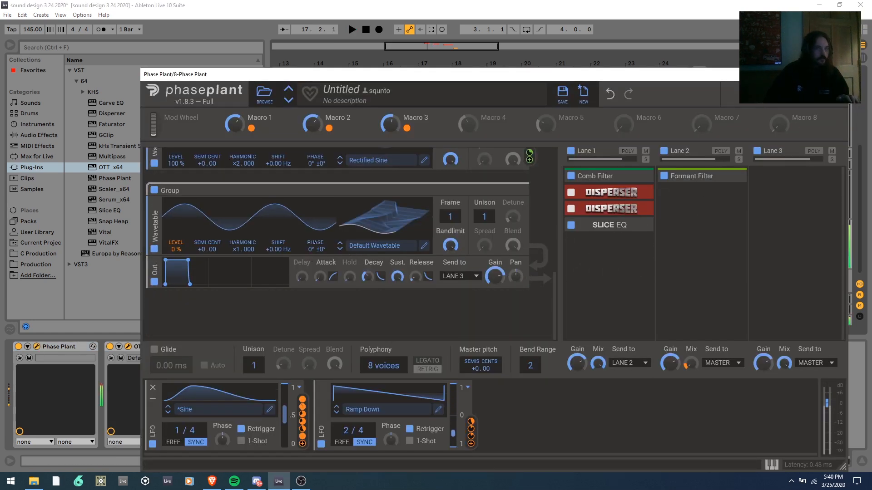
click(842, 75)
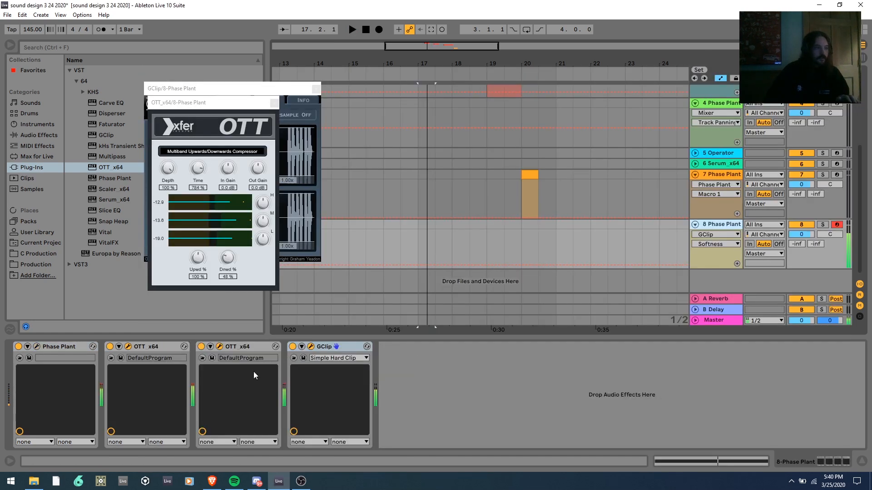
click(316, 89)
click(274, 103)
Add EQ Eight after Phase Plant, dip band 3 about -4.34 dB at 2.55 kHz and place band 4 near 4.26 kHz at 0.37 dB.
click(45, 135)
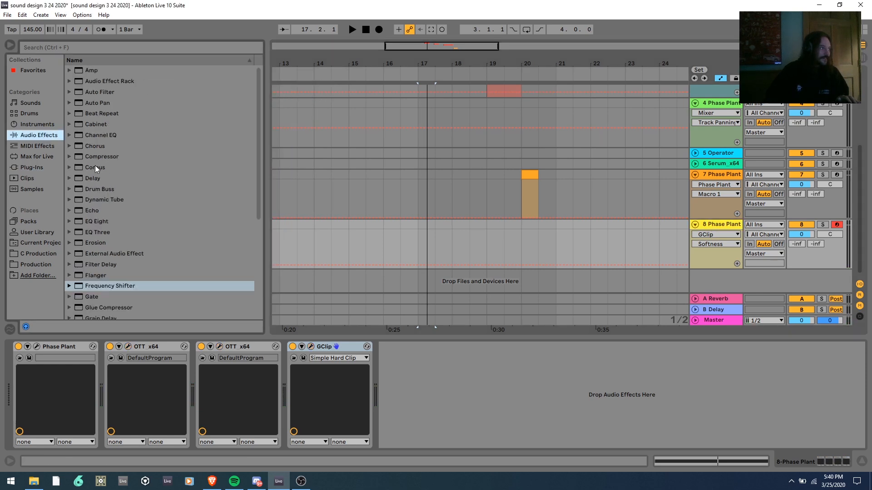
double_click(97, 221)
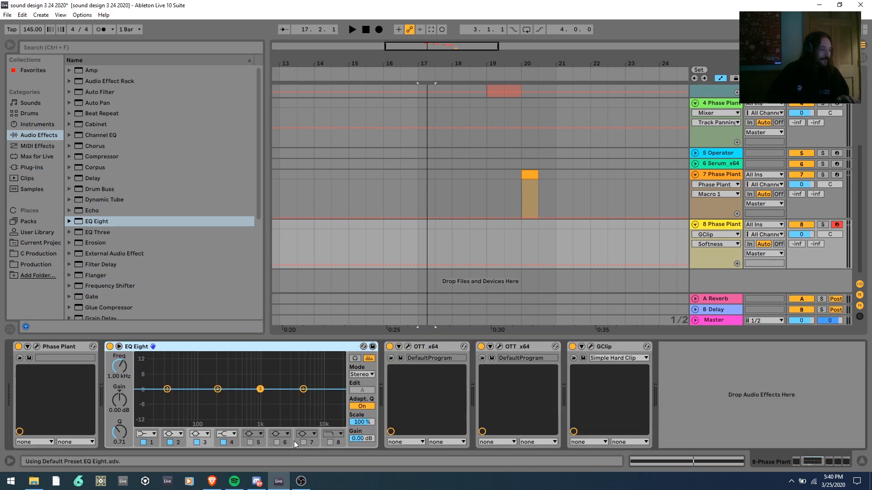
drag(279, 395, 285, 399)
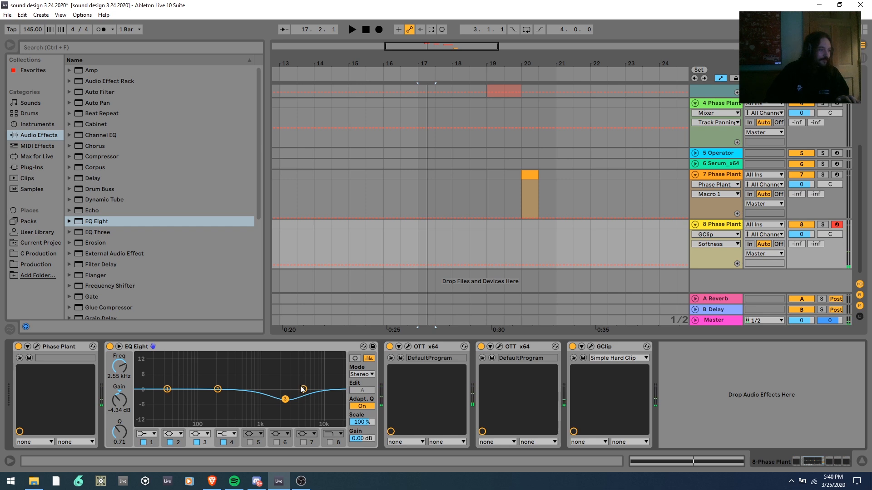
drag(303, 389, 299, 389)
Disable the second OTT, raise the first OTT's downward compression to about 38% and close its window.
click(481, 346)
click(408, 346)
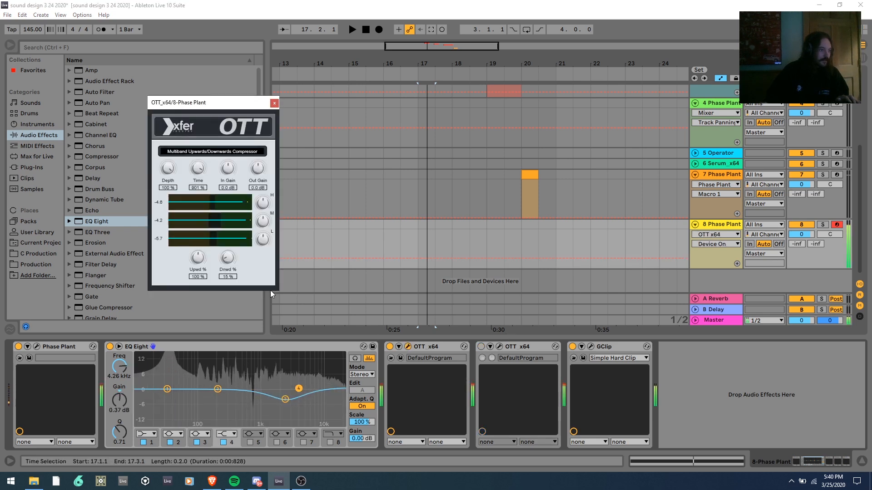
drag(225, 263, 250, 254)
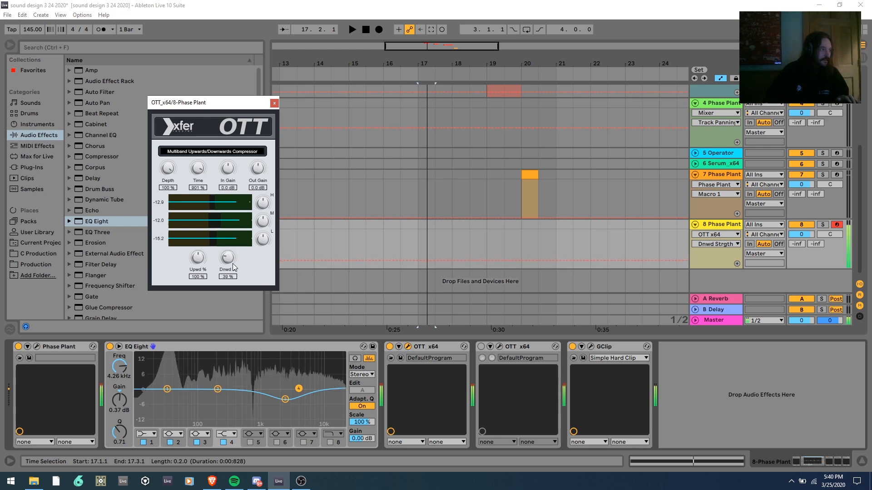
click(275, 104)
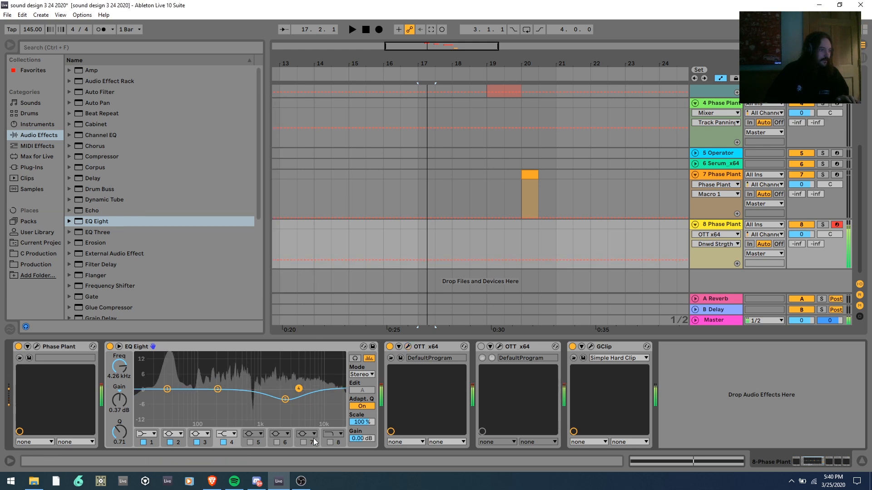
Boost EQ Eight band 4 to about 7.07 dB at 8.80 kHz and band 2 to 5.08 dB at 367 Hz, retune band 3 and enable band 5.
drag(298, 389, 318, 373)
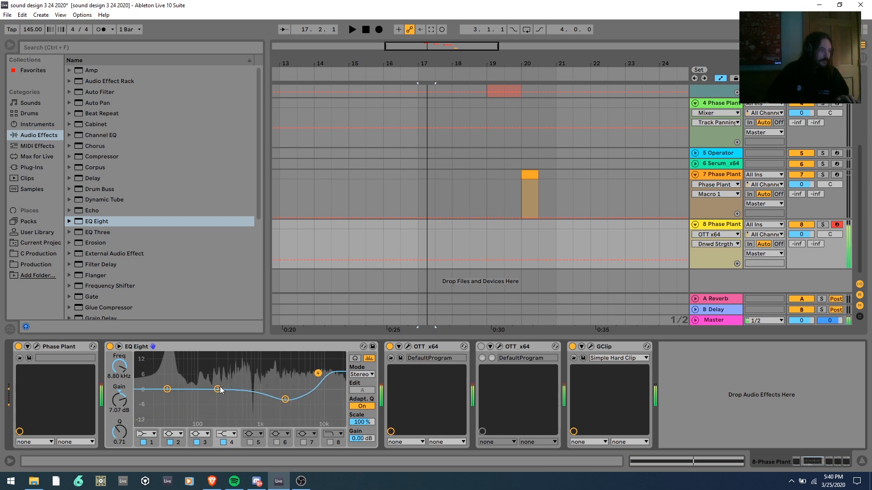
drag(286, 399, 286, 390)
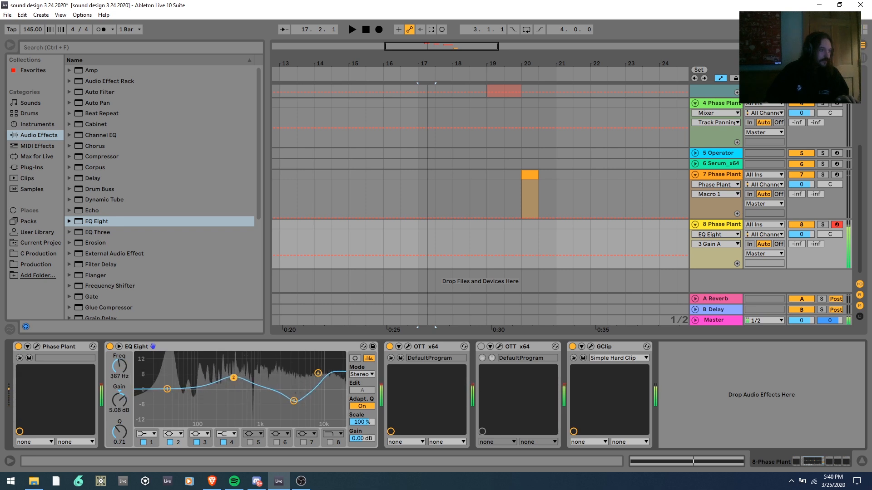
click(254, 443)
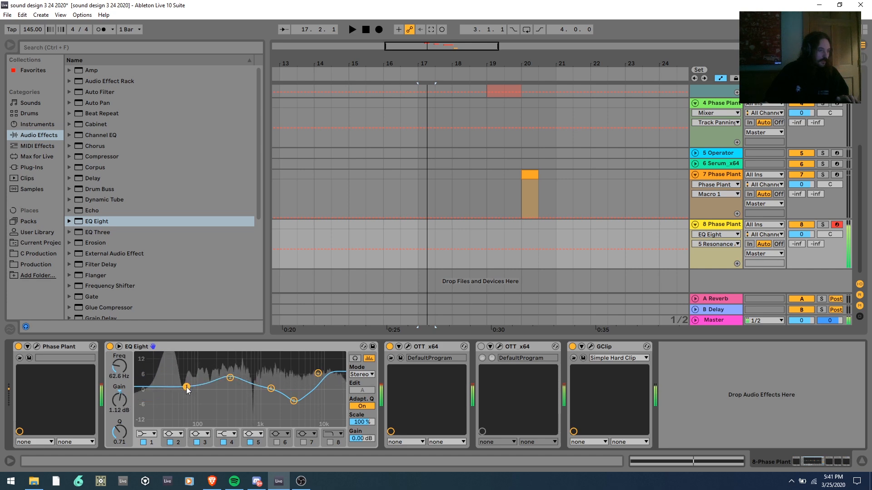
Set the Phase Plant patch's Macro 3 to about 87% and Macro 2 to about 37%, raise Macro 1 and close the plugin window.
click(29, 359)
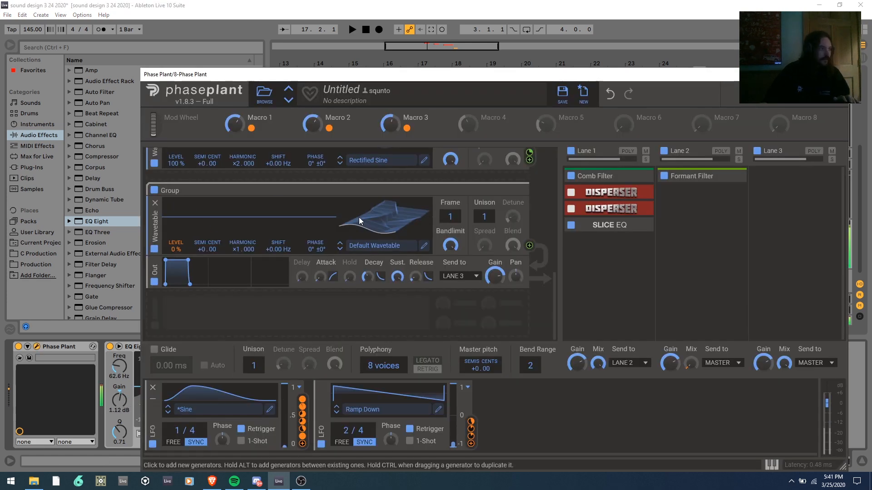
scroll(359, 195, down, 2)
drag(390, 124, 390, 99)
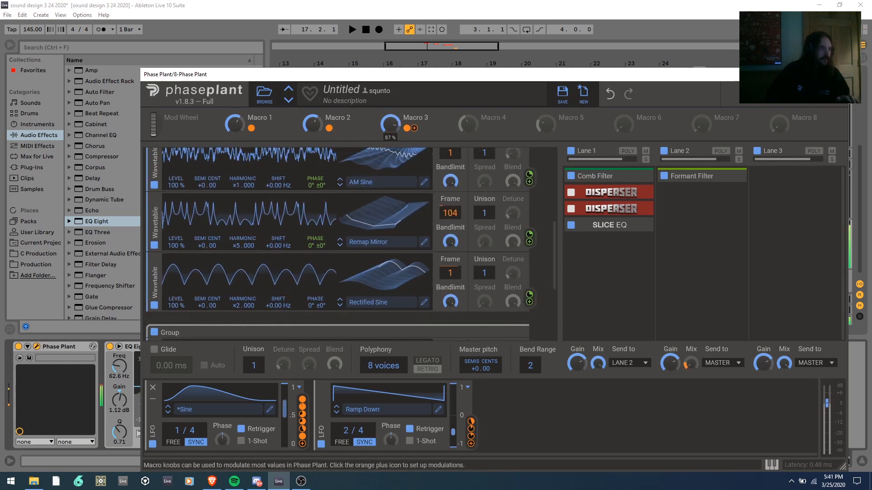
mouse_move(312, 124)
mouse_down()
mouse_move(312, 113)
mouse_move(312, 127)
mouse_up()
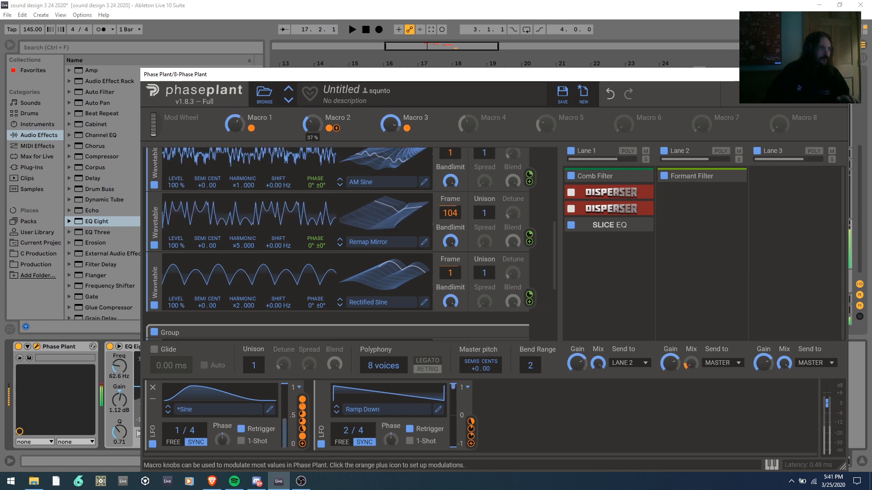
drag(234, 125, 235, 102)
click(837, 75)
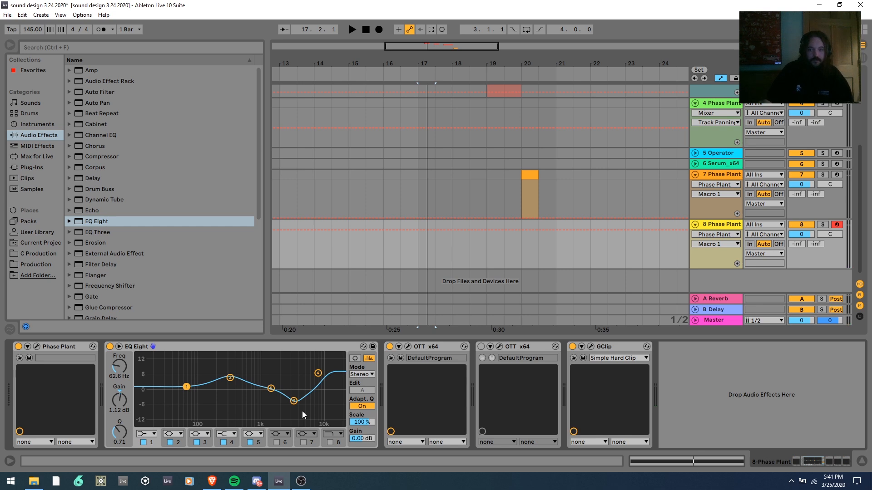
scroll(608, 266, up, 3)
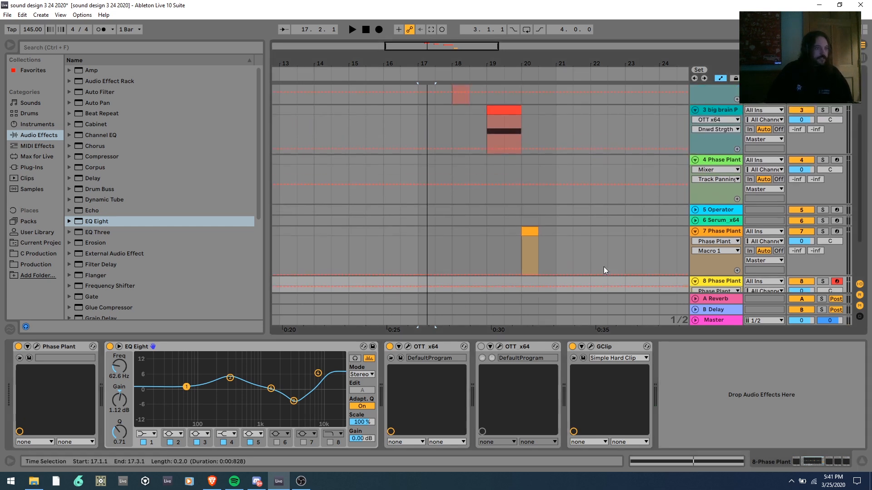
scroll(601, 265, up, 5)
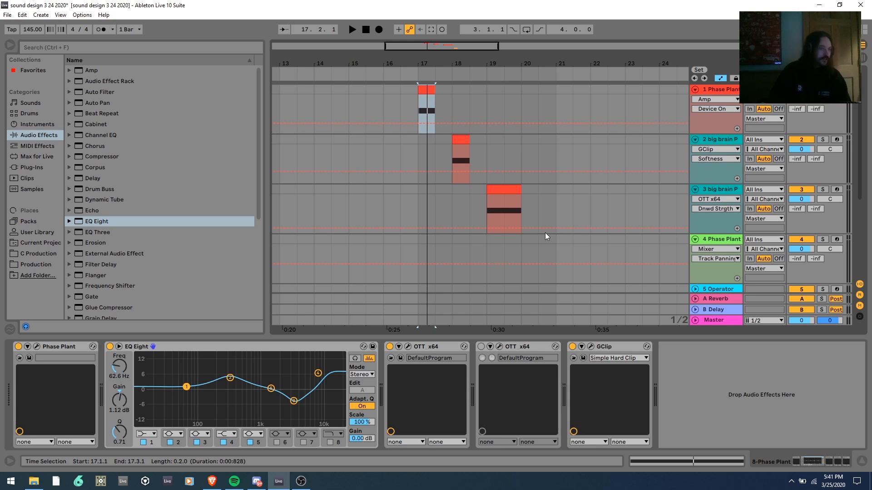
scroll(545, 232, down, 2)
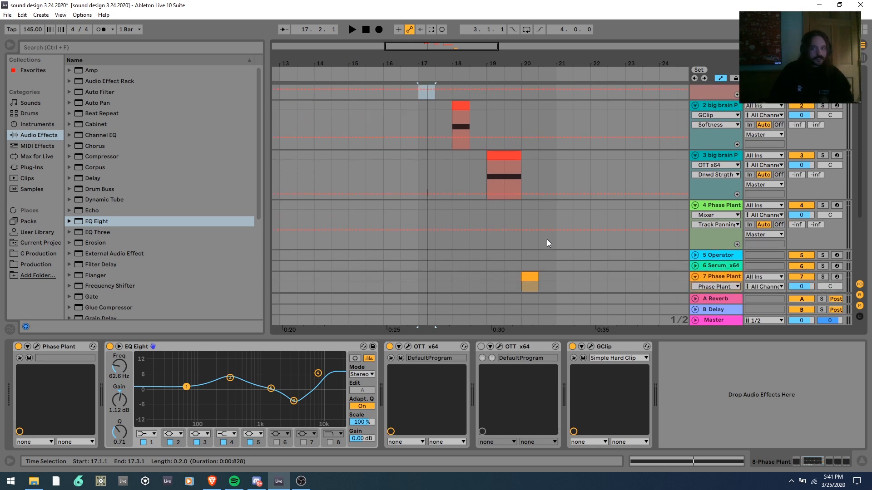